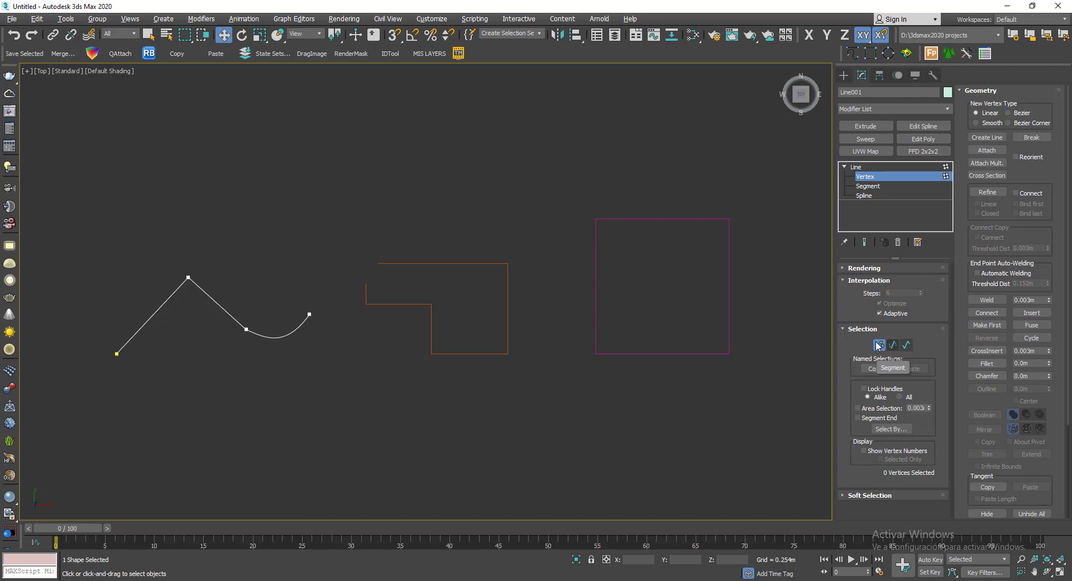
- Examine the line's Segment and Spline sub-object levels, returning to Vertex level
left_click(892, 345)
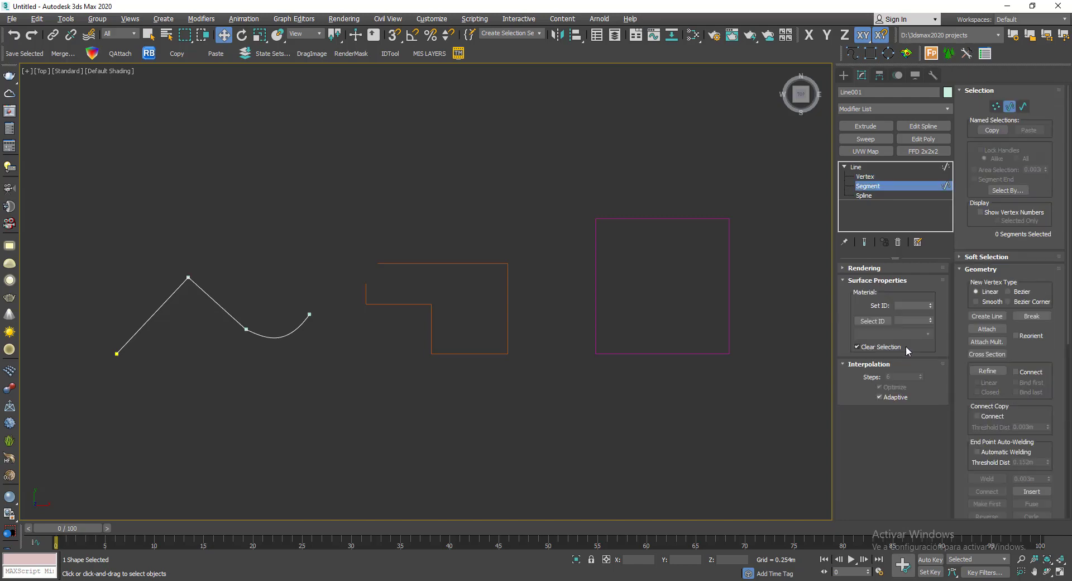
left_click(996, 106)
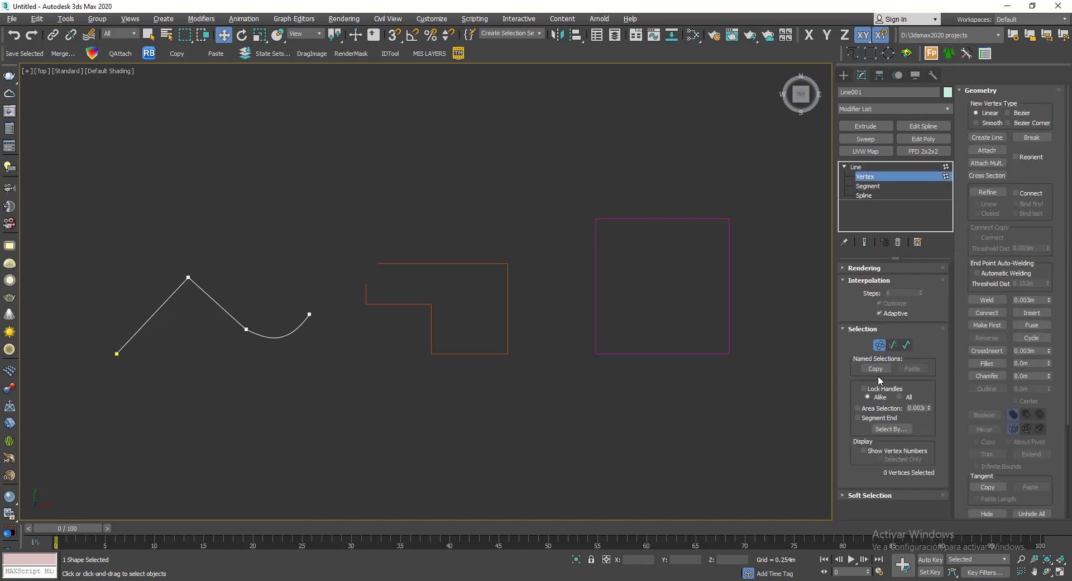
left_click(906, 345)
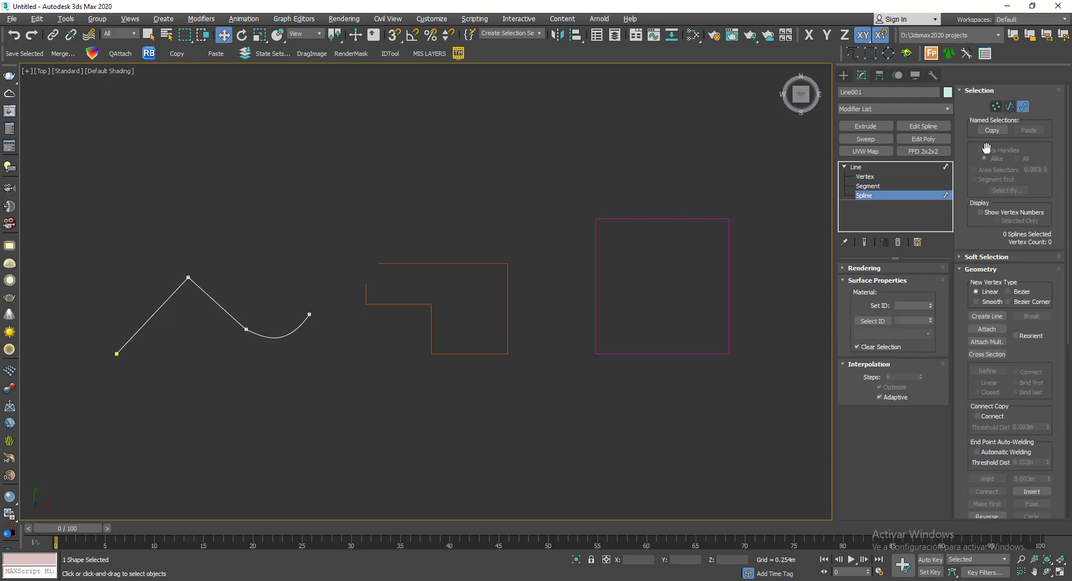
left_click(996, 106)
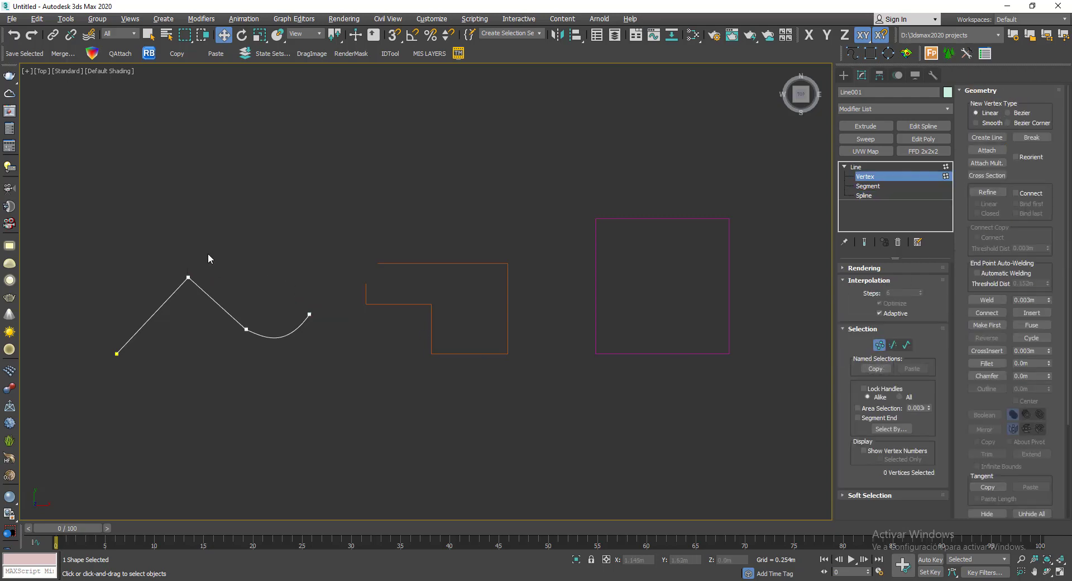
- Move the line's peak vertex to about X 0.941 m, Y 1.222 m, and its start vertex to about X 0.488 m, Y 0.886 m
left_click_drag(209, 255, 165, 303)
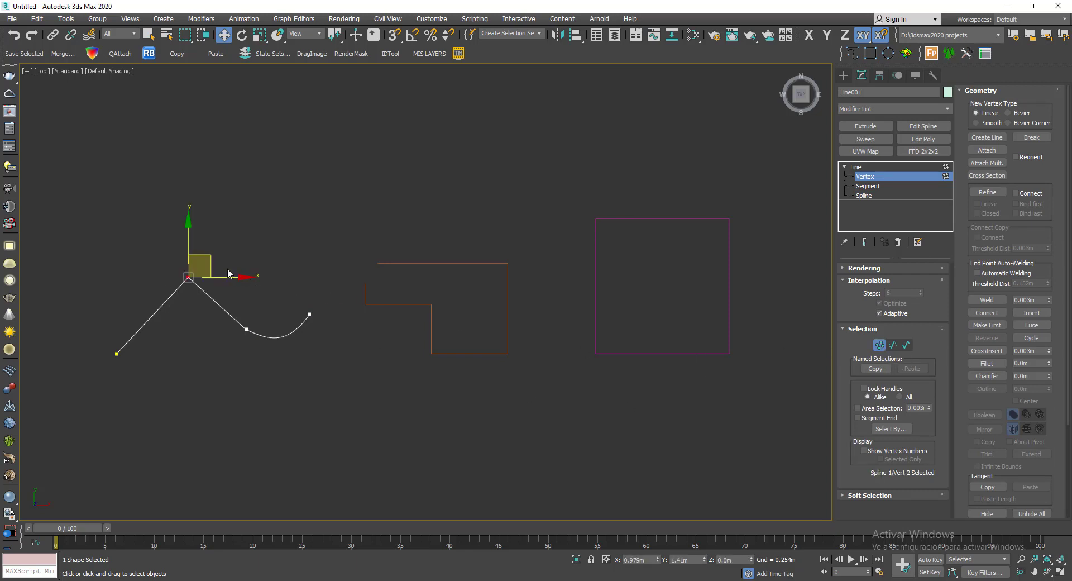
left_click_drag(213, 254, 198, 286)
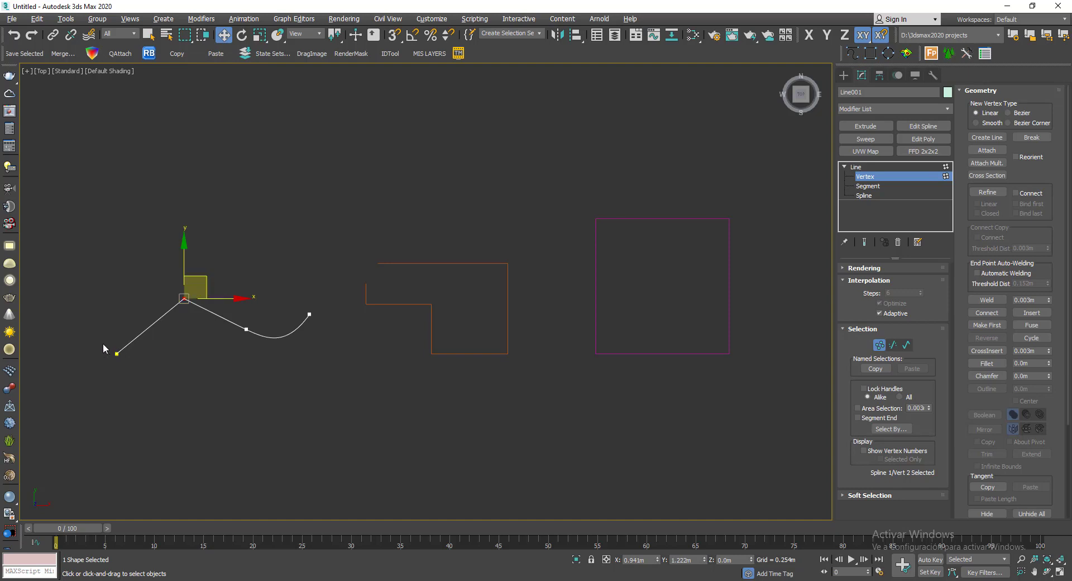
left_click_drag(105, 342, 152, 321)
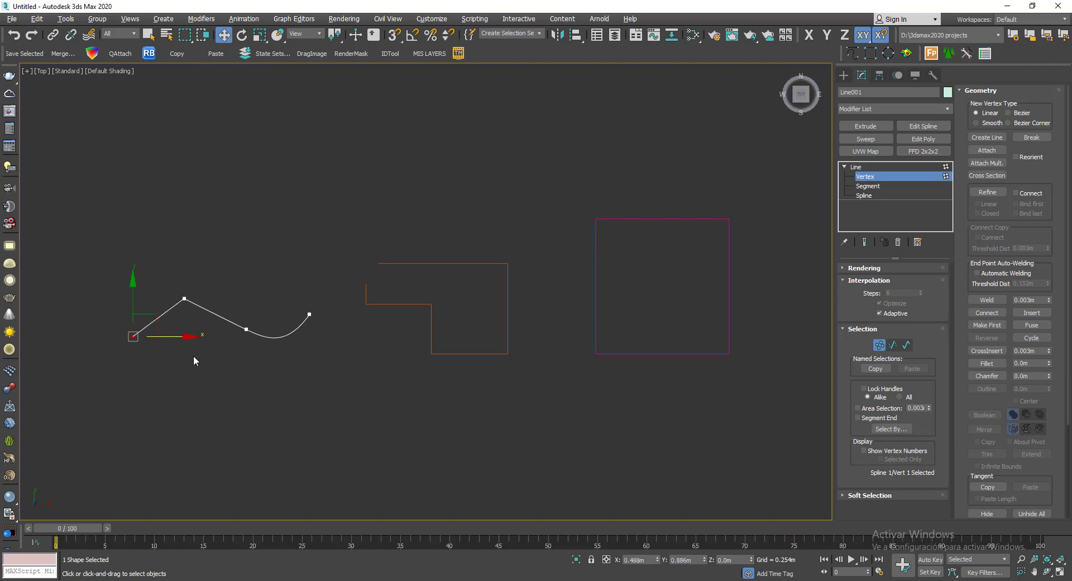
left_click(156, 368)
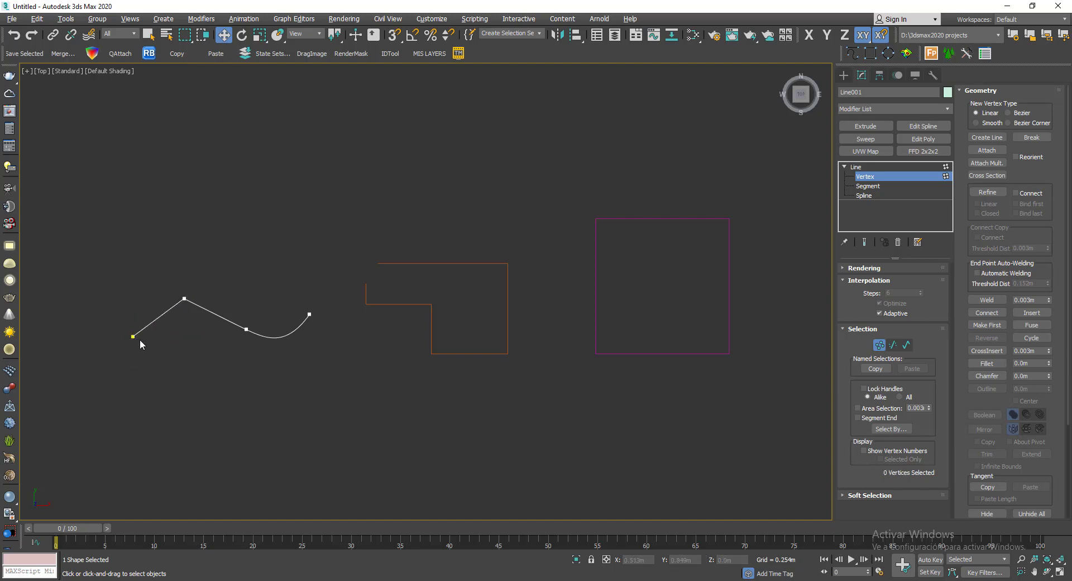
- Select the line's start, peak, lower and end vertices one after another to examine which of them have tangent handles
middle_click_drag(287, 320, 309, 298)
scroll(260, 293, "up", 3)
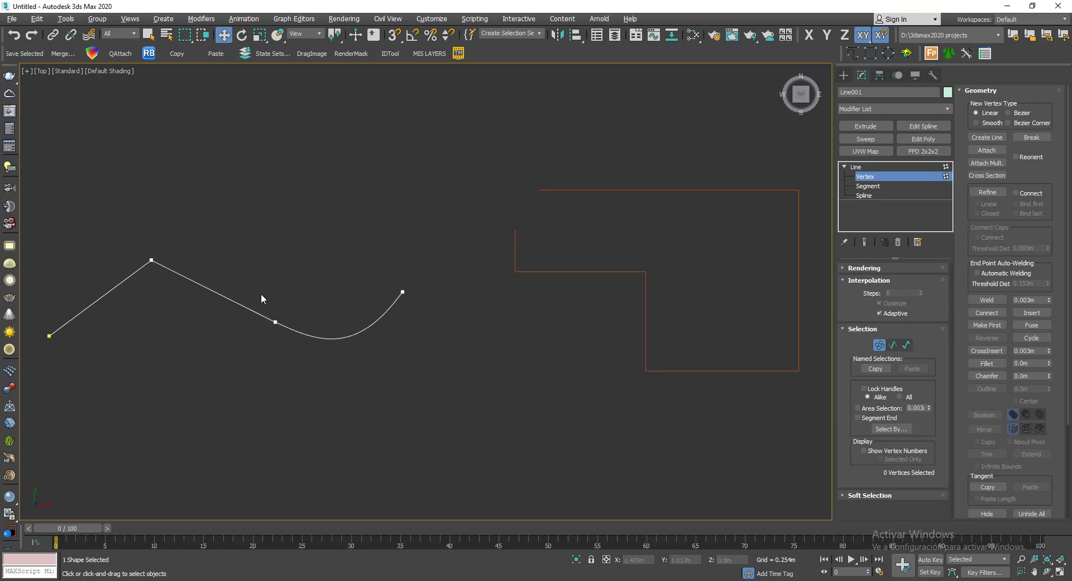
middle_click_drag(283, 246, 432, 236)
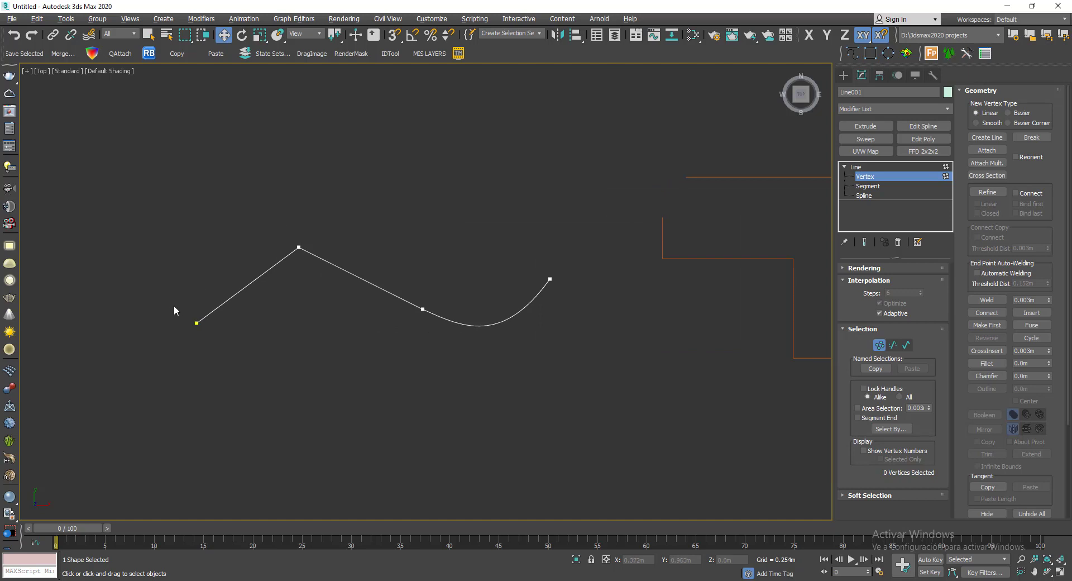
left_click_drag(174, 310, 232, 346)
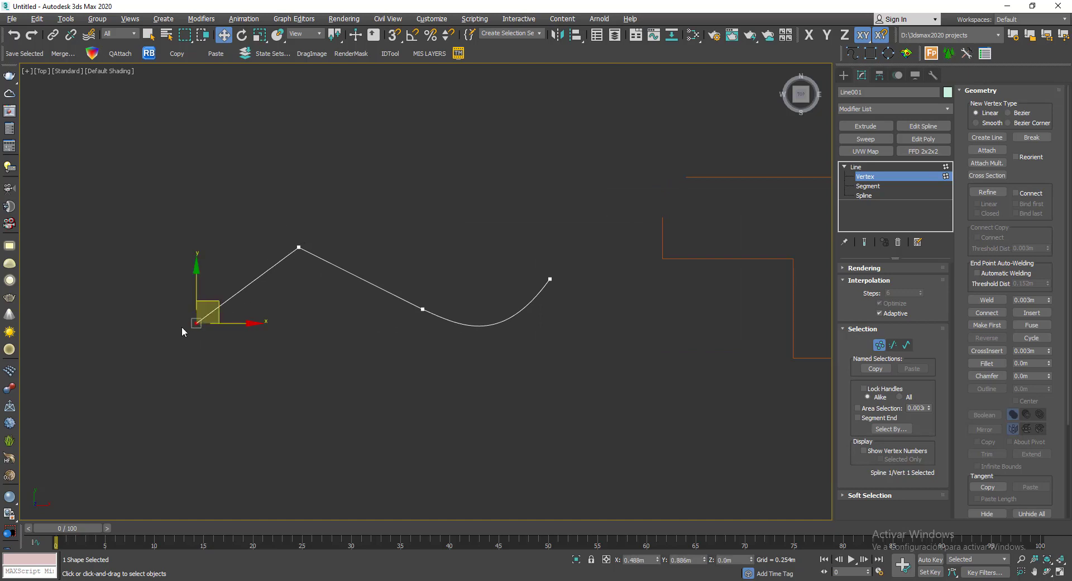
left_click(299, 246)
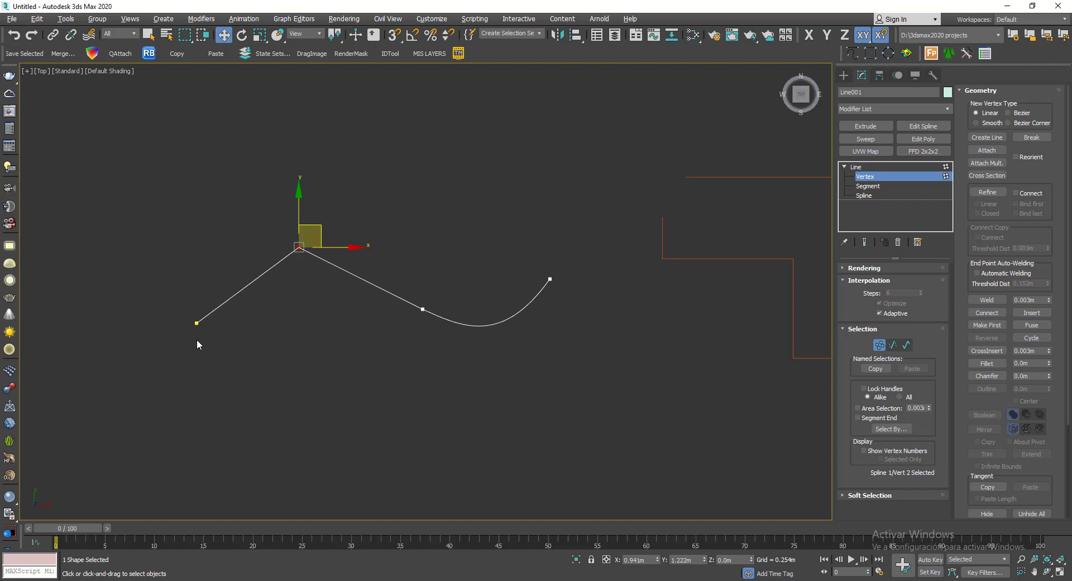
left_click(399, 203)
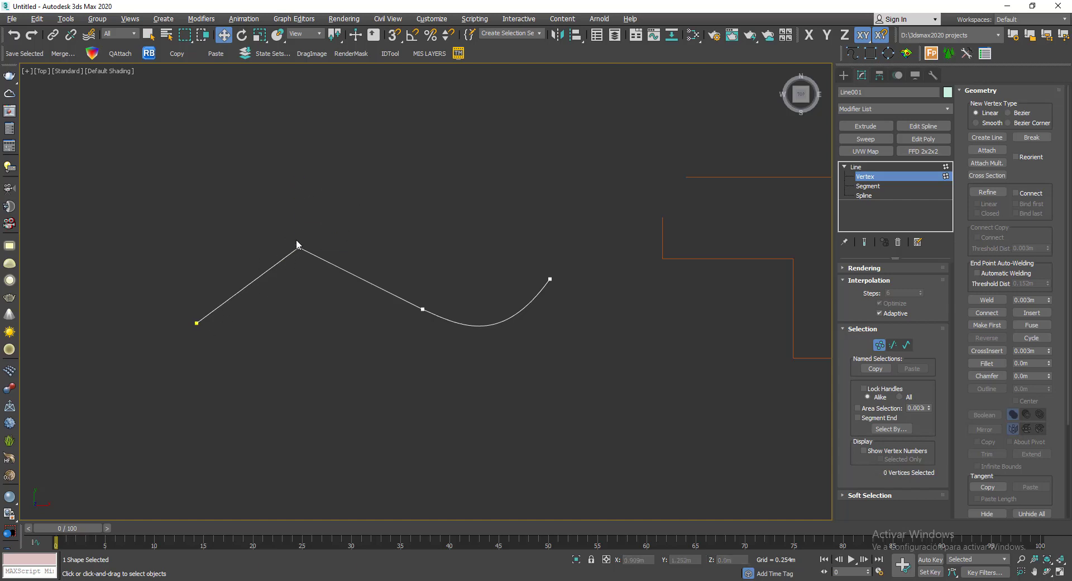
left_click(550, 278)
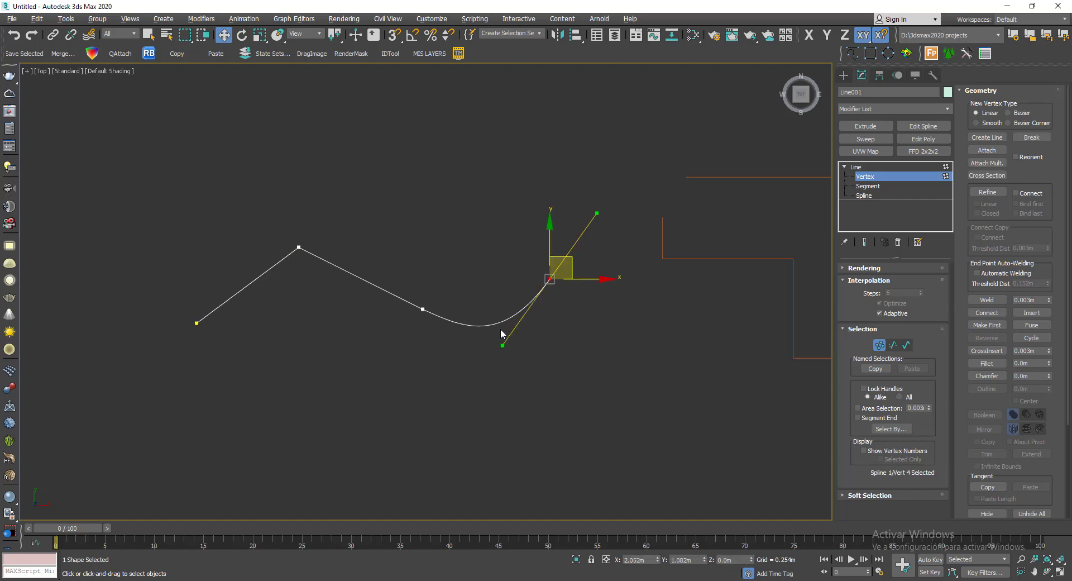
left_click(422, 308)
left_click(551, 279)
left_click(475, 253)
left_click_drag(561, 230, 477, 336)
- Check which vertex type is assigned to the line's peak vertex and to its curved end vertex
left_click(298, 247)
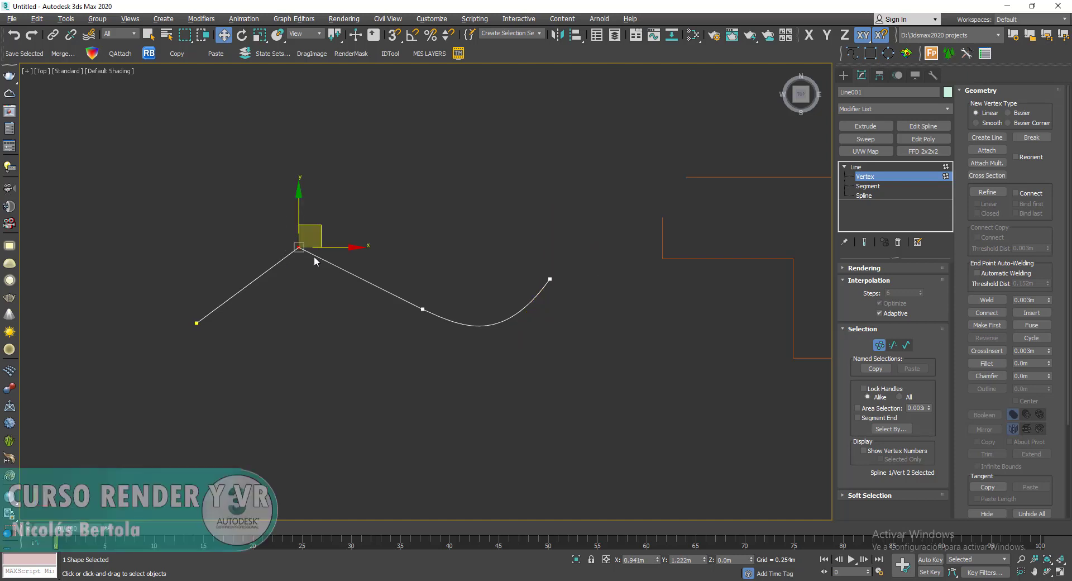
left_click_drag(254, 284, 151, 380)
left_click(298, 247)
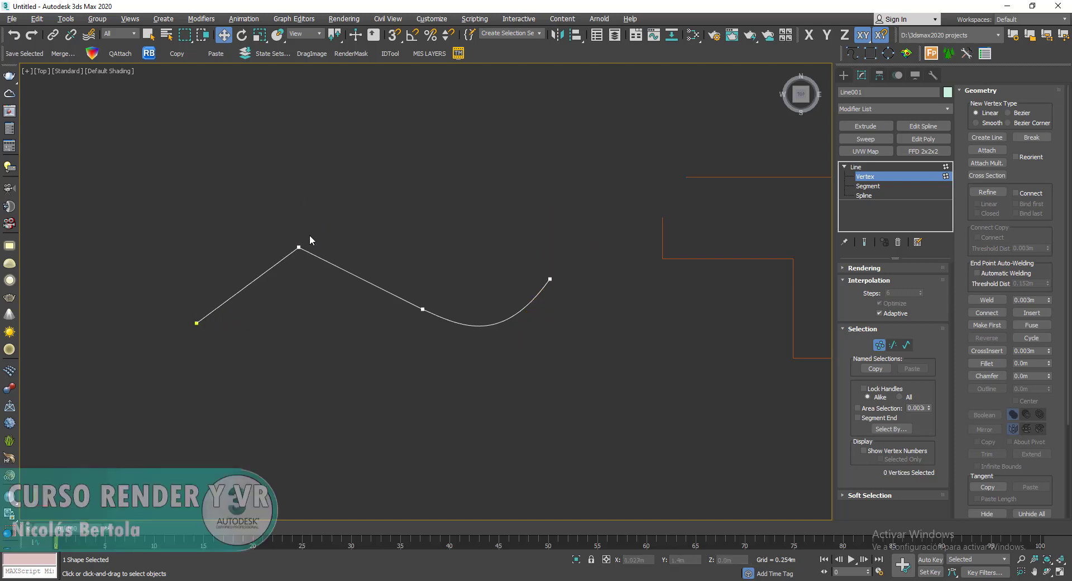
right_click(414, 201)
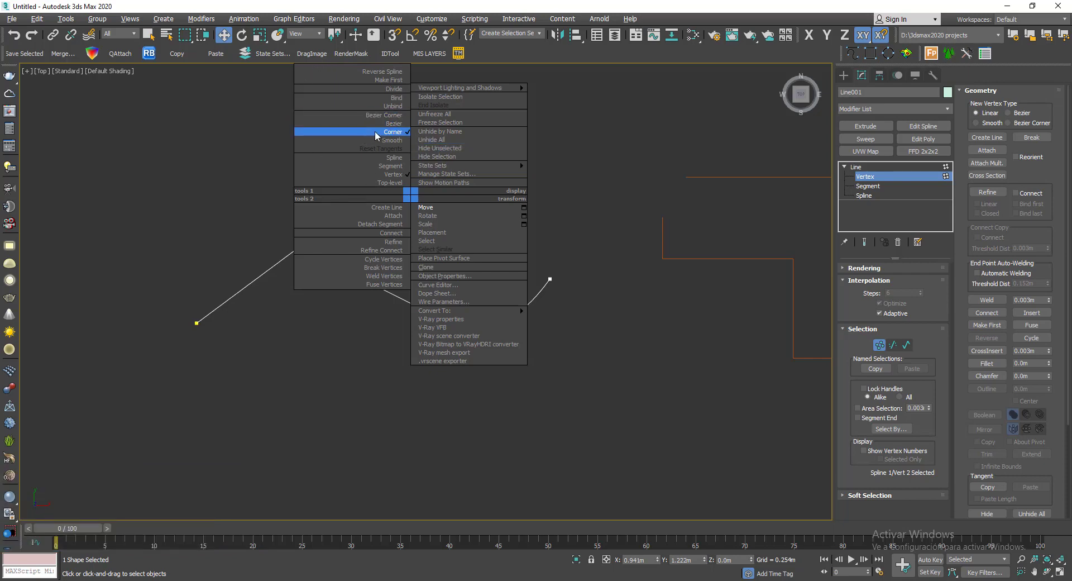
left_click(243, 142)
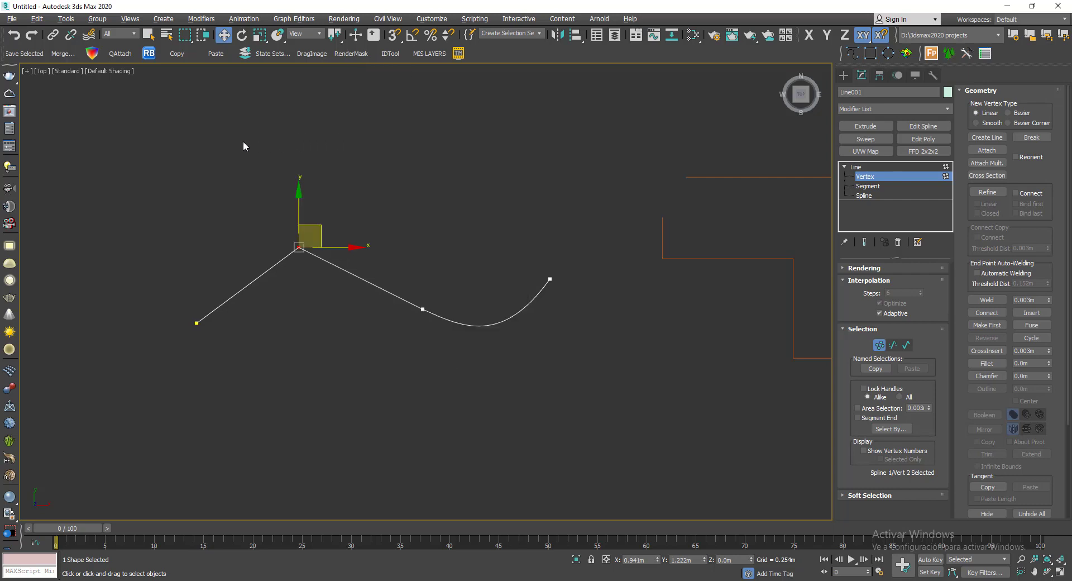
left_click_drag(521, 247, 587, 307)
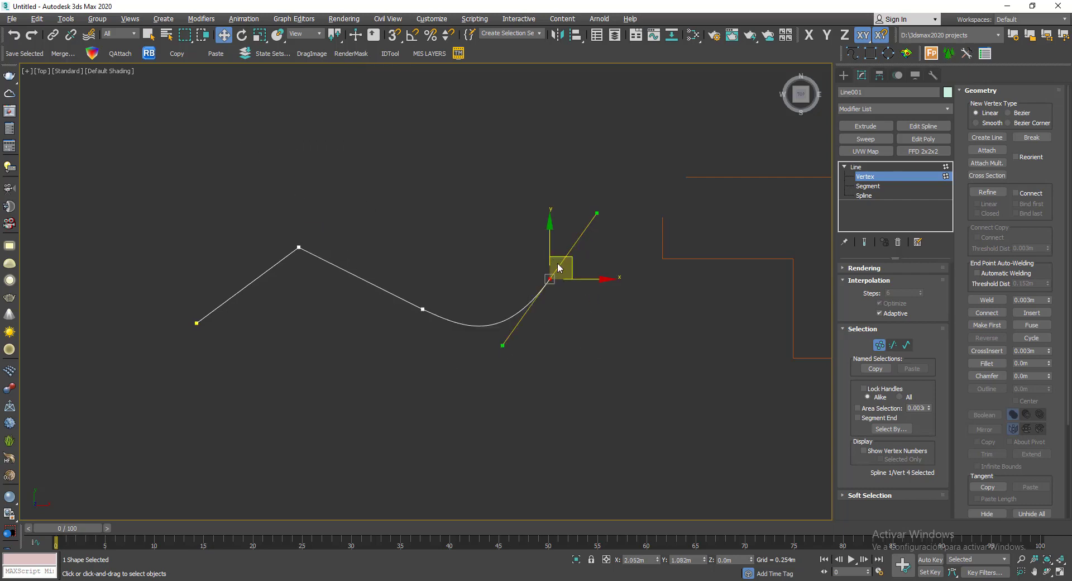
right_click(568, 307)
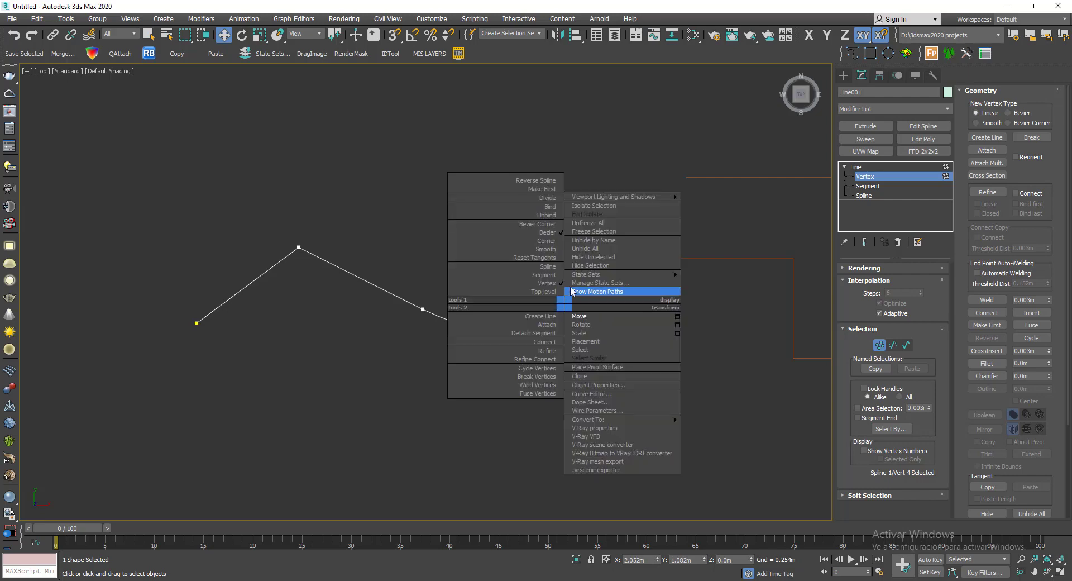
left_click(588, 130)
- Reshape the line's final curve into a shallower arc by adjusting the end vertex's Bezier handles
left_click_drag(593, 254, 545, 290)
mouse_move(596, 211)
left_mouse_down()
mouse_move(569, 198)
mouse_move(555, 219)
mouse_move(591, 268)
mouse_move(619, 352)
mouse_move(553, 189)
mouse_move(584, 194)
mouse_move(587, 223)
left_mouse_up()
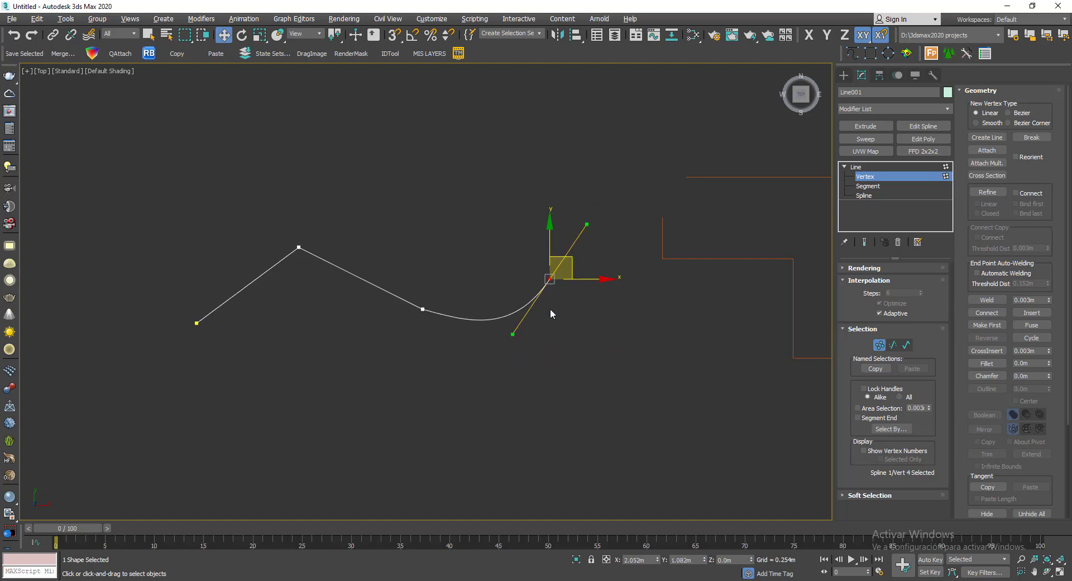
mouse_move(515, 335)
left_mouse_down()
mouse_move(479, 285)
mouse_move(521, 328)
mouse_move(539, 301)
mouse_move(507, 359)
mouse_move(502, 333)
mouse_move(517, 320)
mouse_move(505, 335)
mouse_move(503, 326)
left_mouse_up()
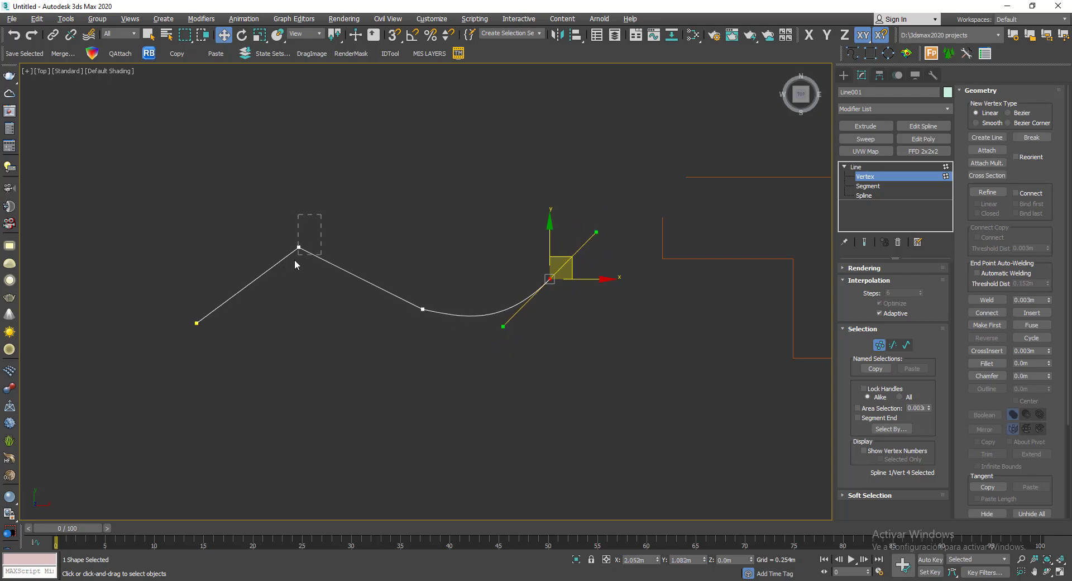
- Convert the line's peak vertex to Bezier and tilt its tangent handles more steeply
left_click_drag(295, 263, 279, 270)
right_click(370, 157)
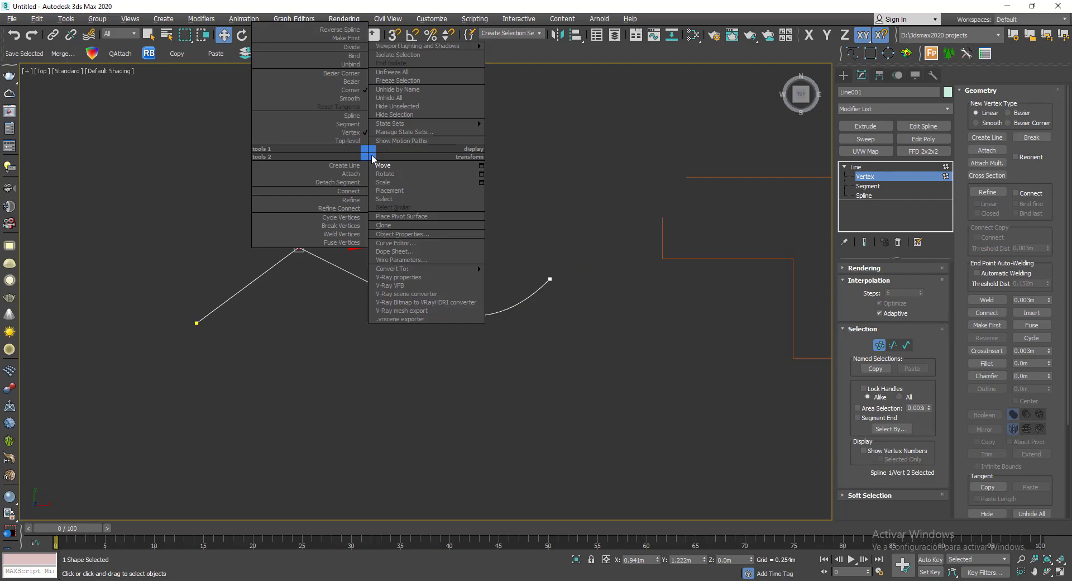
left_click(356, 82)
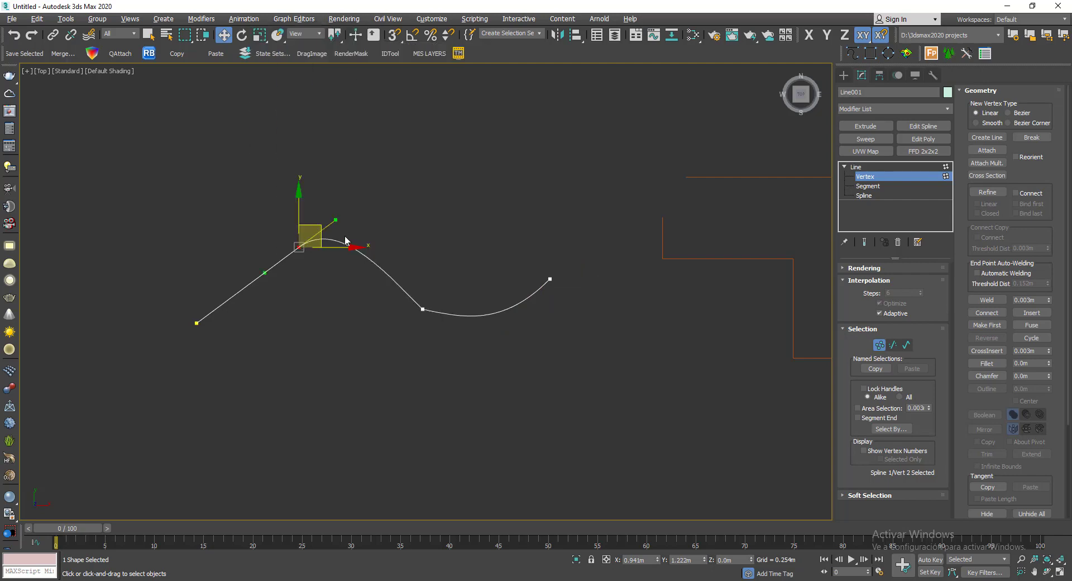
mouse_move(337, 220)
left_mouse_down()
mouse_move(323, 219)
mouse_move(313, 283)
mouse_move(299, 287)
mouse_move(358, 246)
mouse_move(331, 206)
mouse_move(313, 226)
mouse_move(331, 241)
mouse_move(328, 208)
left_mouse_up()
- Convert the peak vertex to Bezier Corner and reposition its two handles independently, bulging the first segment upward
right_click(339, 175)
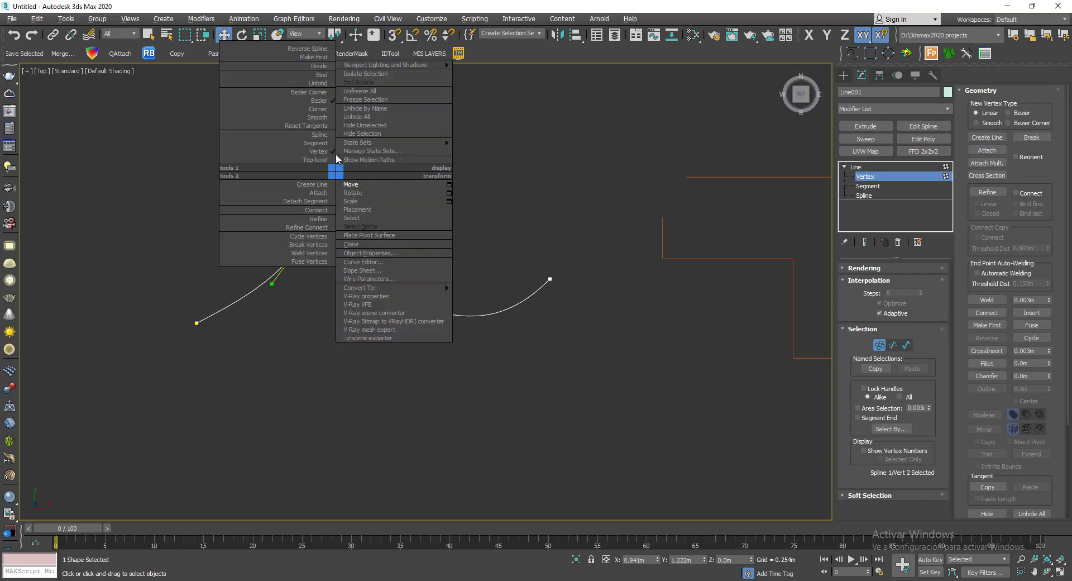
left_click(320, 93)
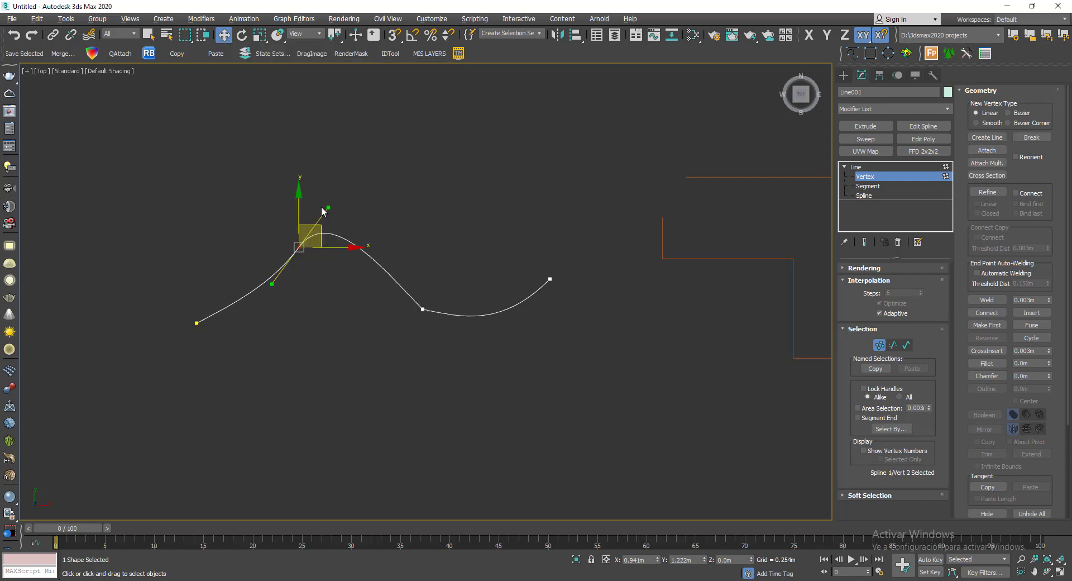
left_click(323, 232)
left_click_drag(273, 272, 273, 273)
scroll(273, 265, "up", 5)
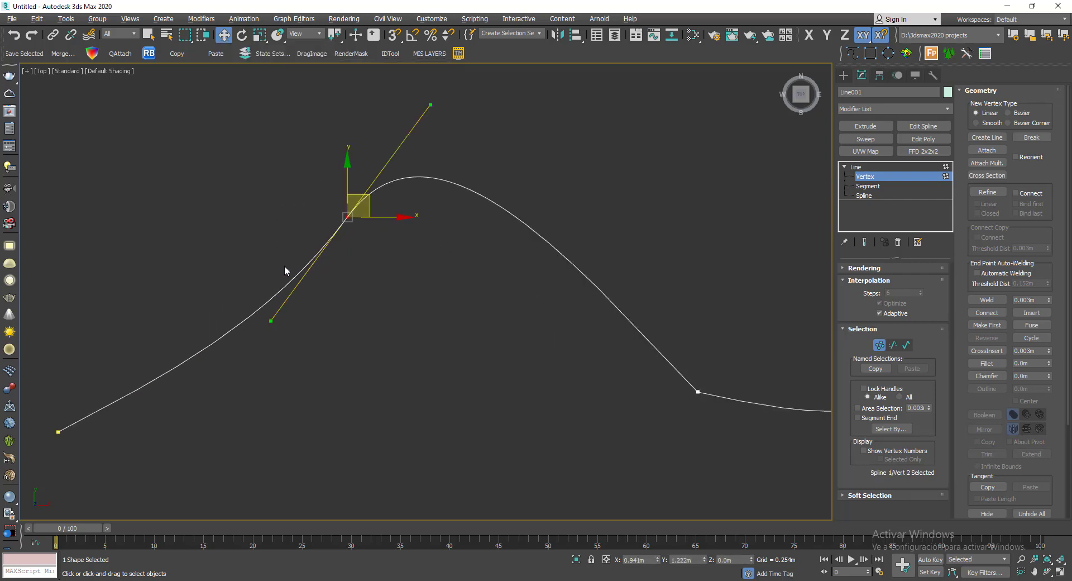
middle_click_drag(362, 265, 384, 310)
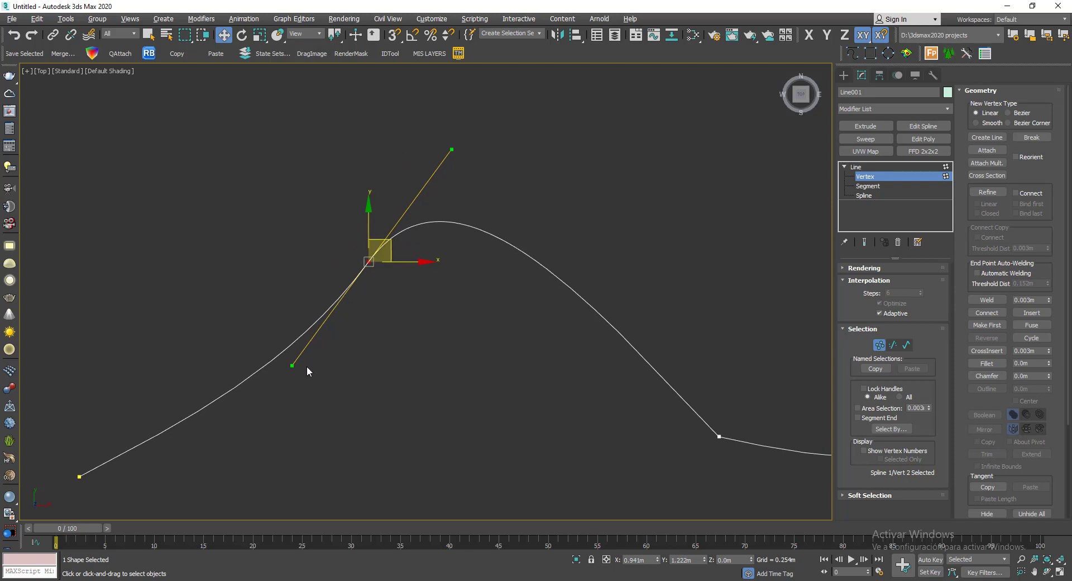
left_click_drag(455, 149, 472, 165)
left_click_drag(290, 368, 194, 201)
- At Segment level, move the line's last curved segment slightly downward to about Y 0.939 m
scroll(258, 198, "down", 4)
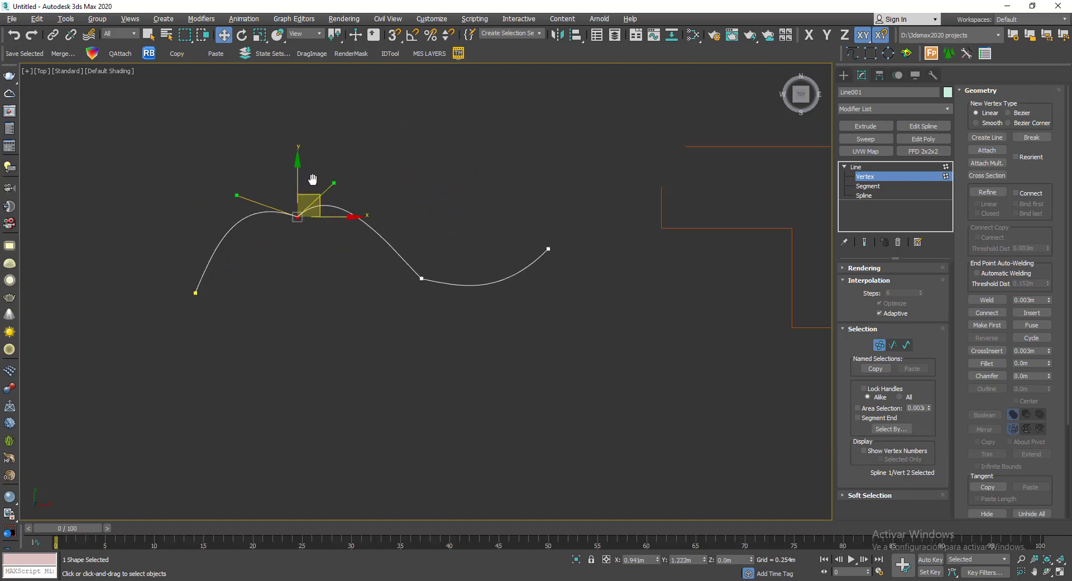
middle_click_drag(313, 179, 352, 212)
scroll(324, 196, "down", 2)
scroll(340, 199, "up", 2)
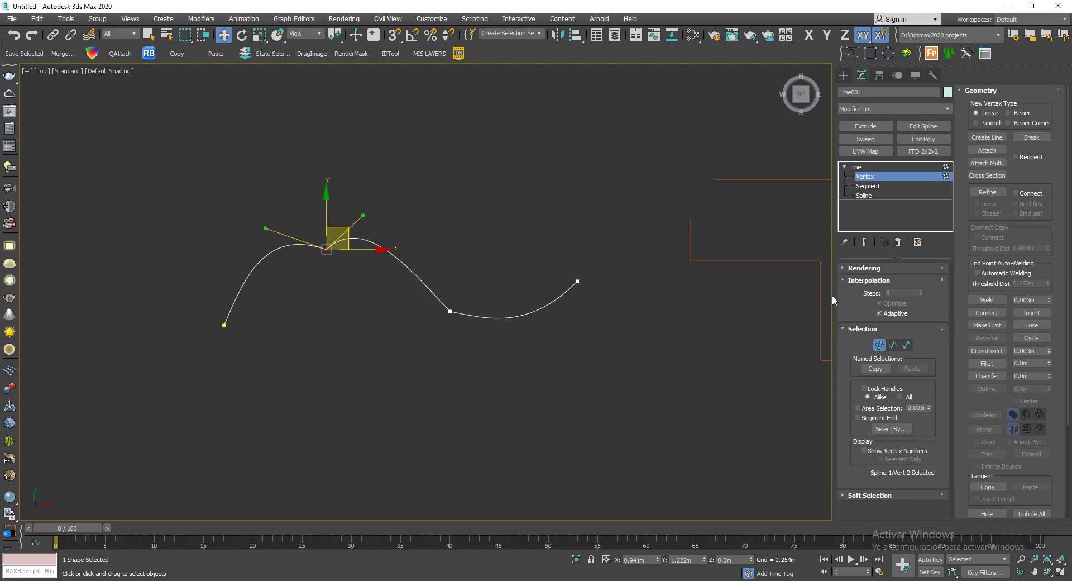
middle_click_drag(494, 233, 453, 245)
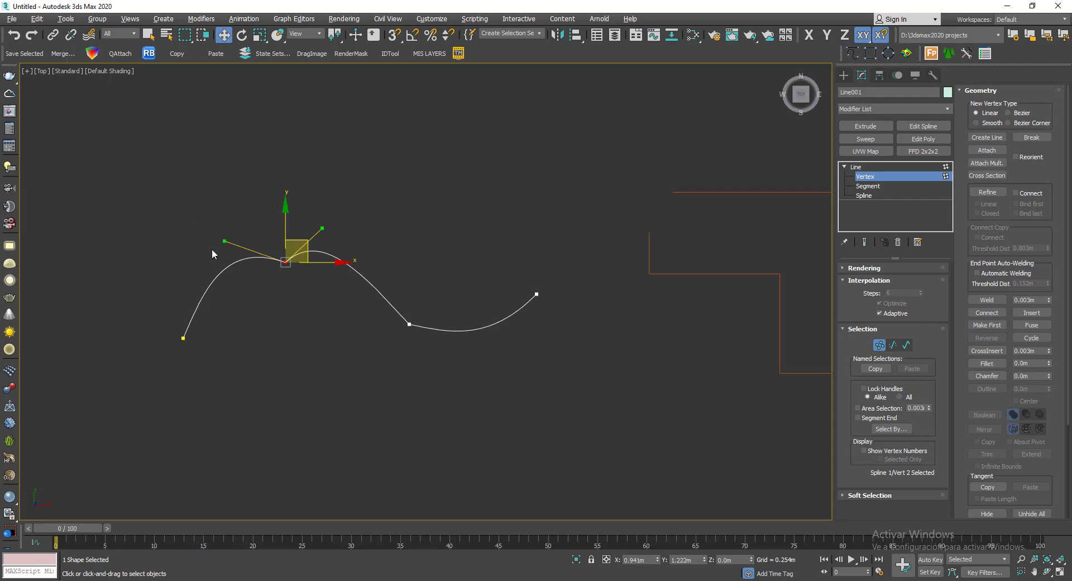
left_click(892, 344)
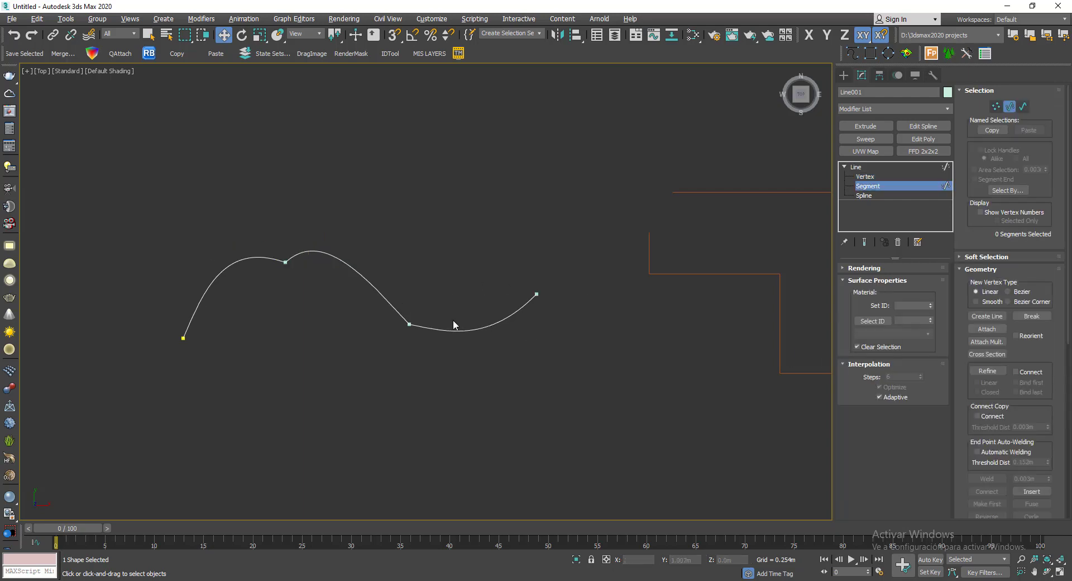
left_click(455, 329)
left_click_drag(491, 302, 491, 320)
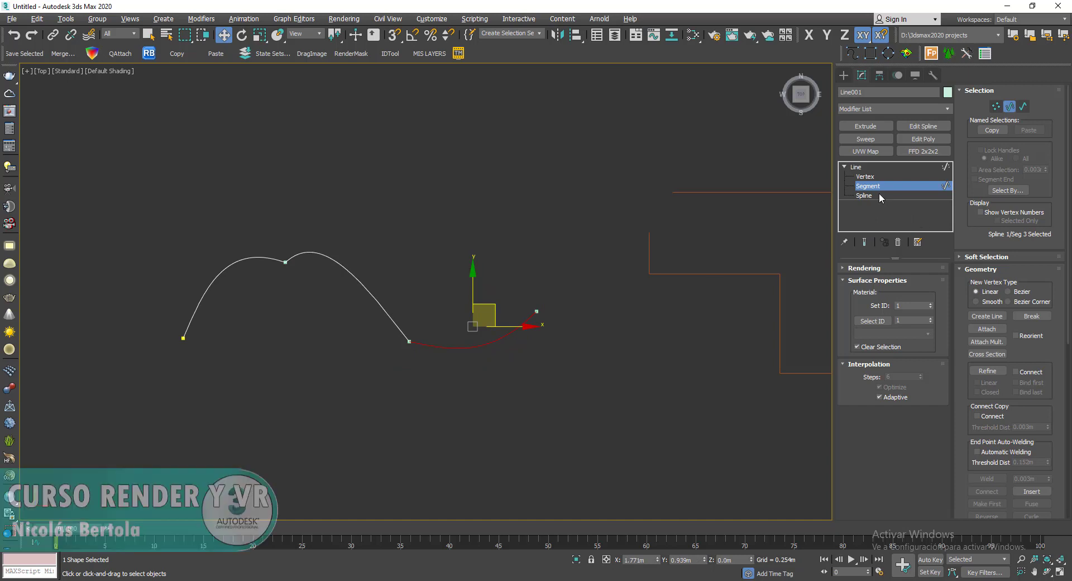
- Select the entire curve at Spline level, and return to the whole Line object level
left_click(879, 194)
left_click_drag(430, 253, 332, 310)
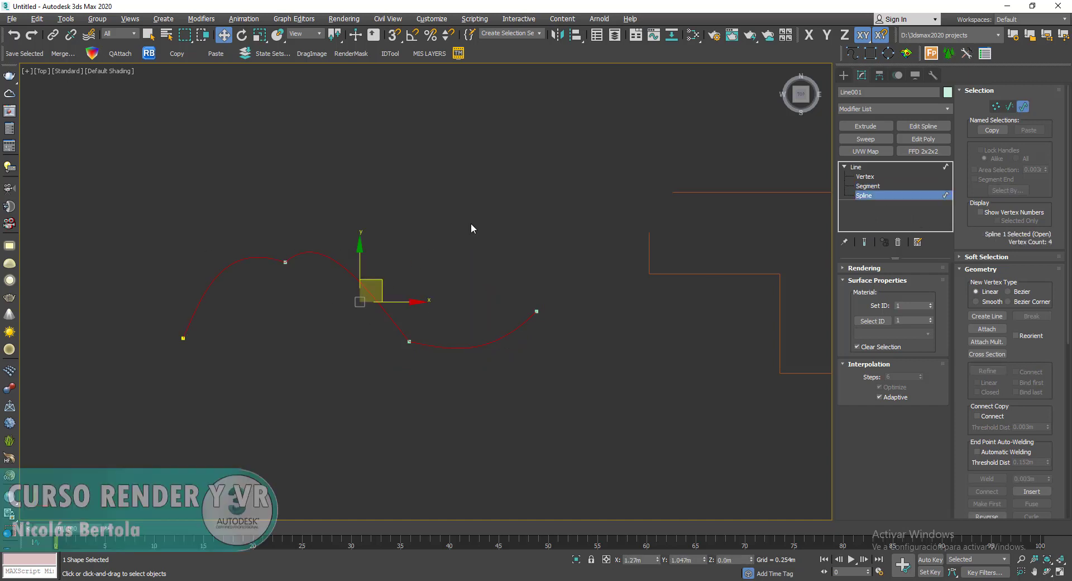
left_click(903, 195)
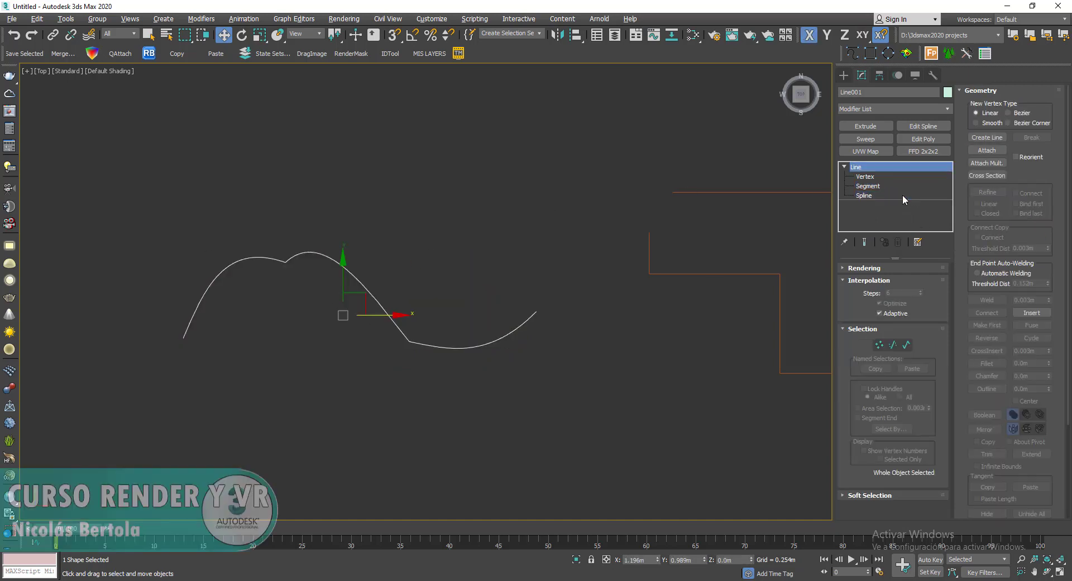
- Enter the line's Vertex level, return to the whole Line object, and deselect and reselect it
left_click(877, 348)
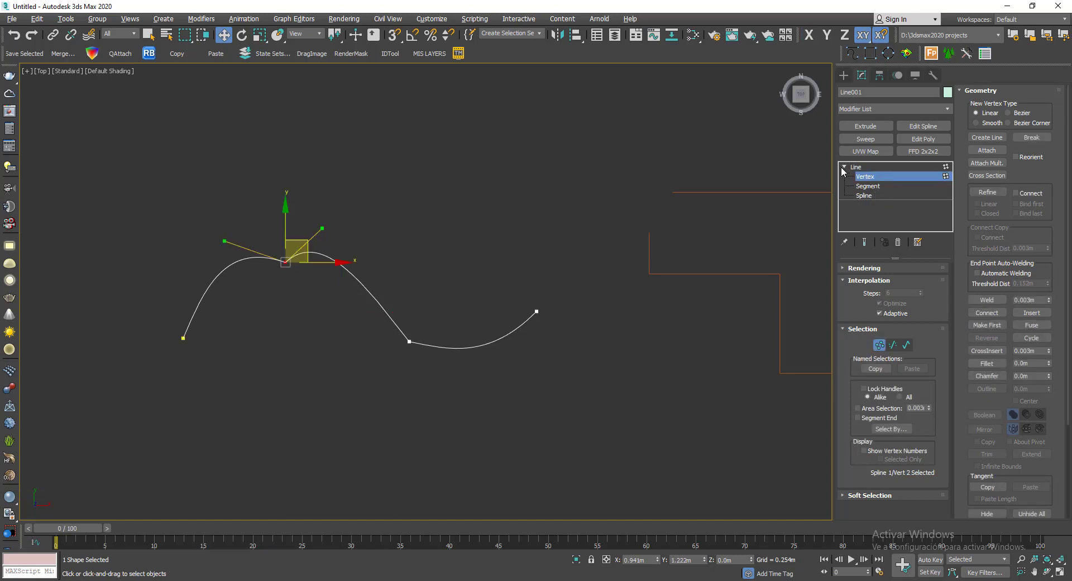
left_click(895, 173)
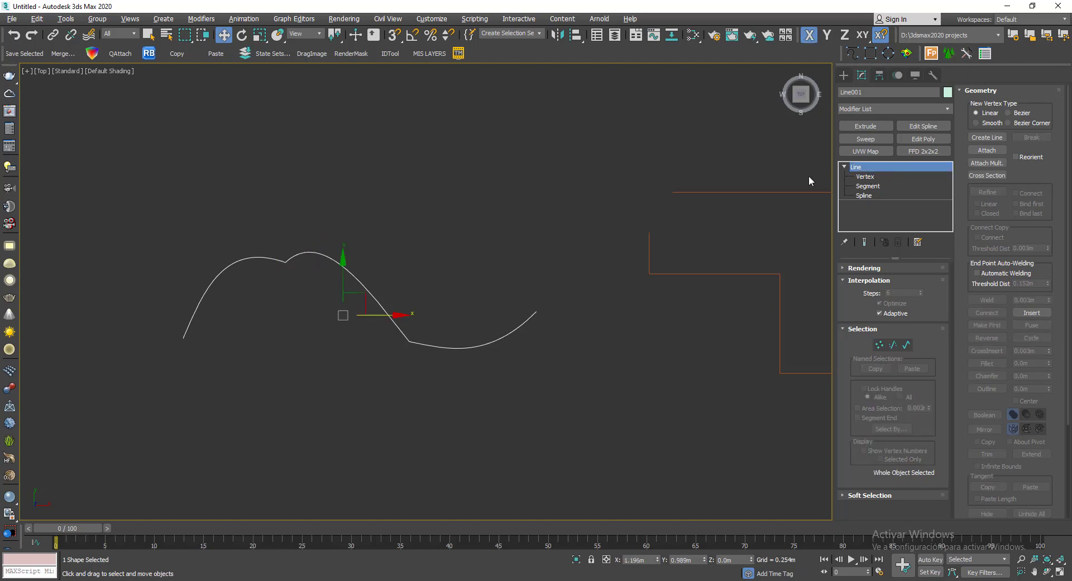
left_click(386, 193)
left_click_drag(417, 240, 357, 283)
scroll(334, 310, "down", 2)
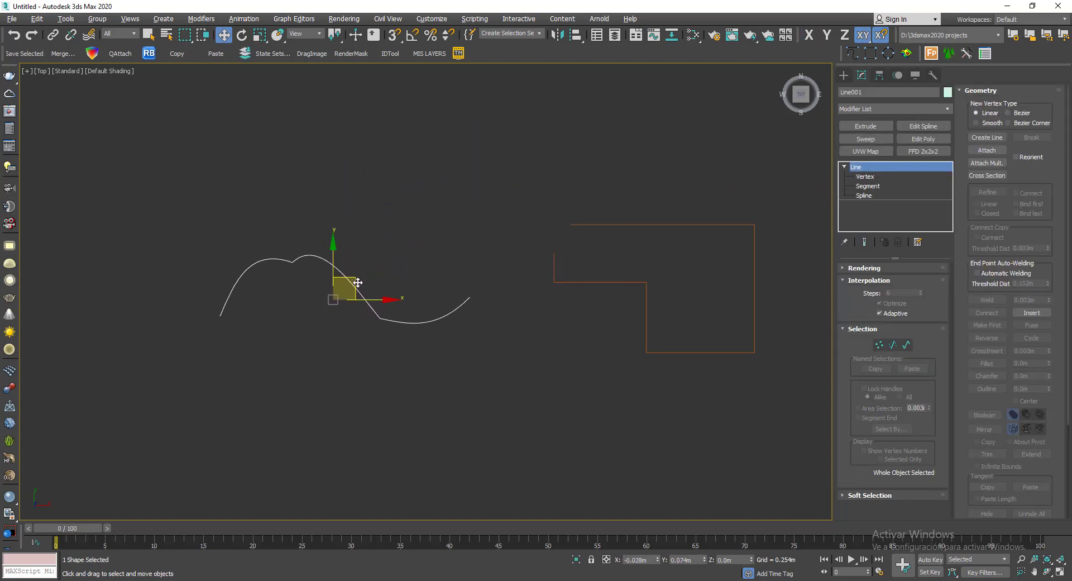
- Select the magenta rectangle, try out its Corner Radius, and set its Length to 1.28 m
middle_click_drag(484, 217, 287, 169)
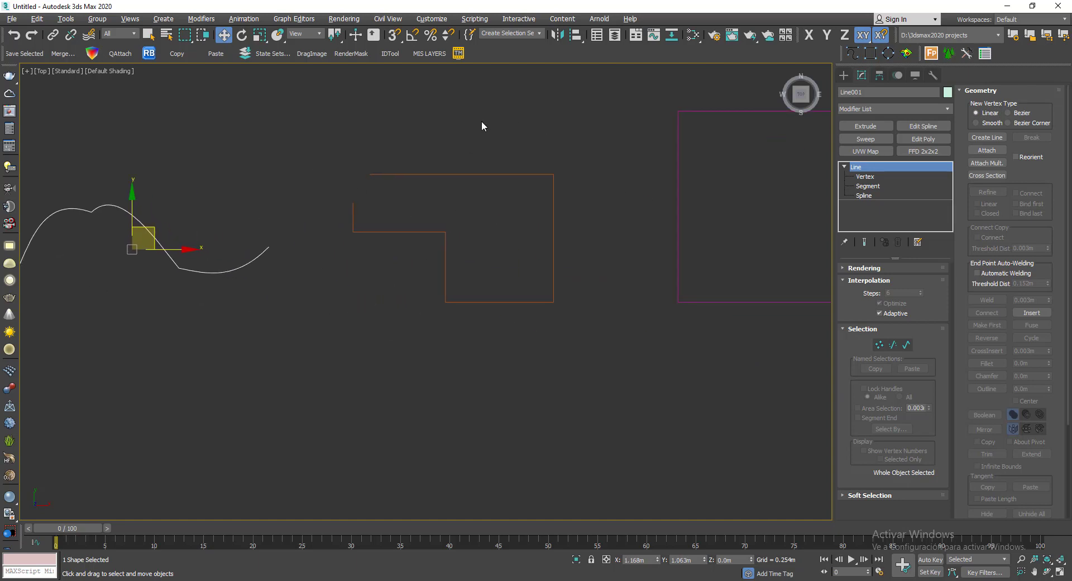
middle_click_drag(646, 186, 336, 201)
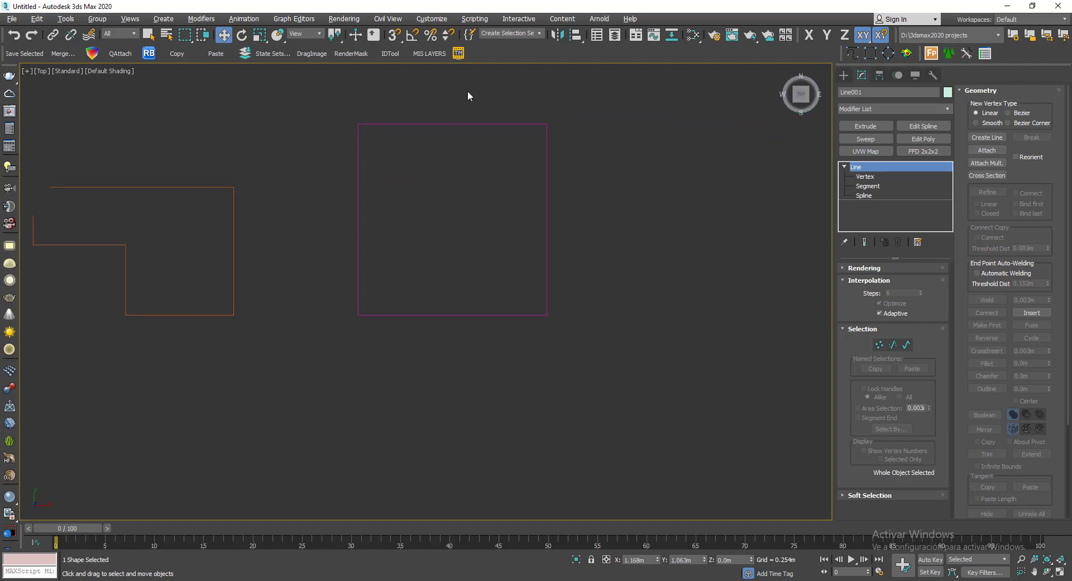
left_click_drag(467, 90, 414, 147)
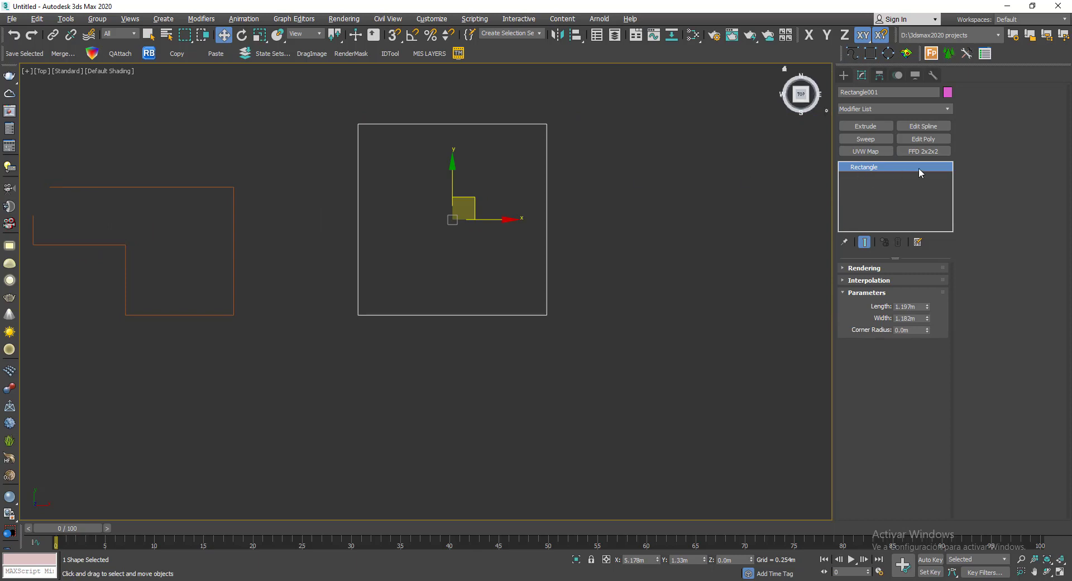
left_click_drag(927, 330, 934, 479)
mouse_move(926, 306)
left_mouse_down()
mouse_move(925, 240)
mouse_move(926, 335)
mouse_move(926, 300)
left_mouse_up()
- Reselect the rectangle and the curved line in turn to compare the rectangle's parameters with the line's sub-object levels
middle_click_drag(599, 261, 676, 339)
left_click(535, 114)
middle_click_drag(383, 159, 440, 190)
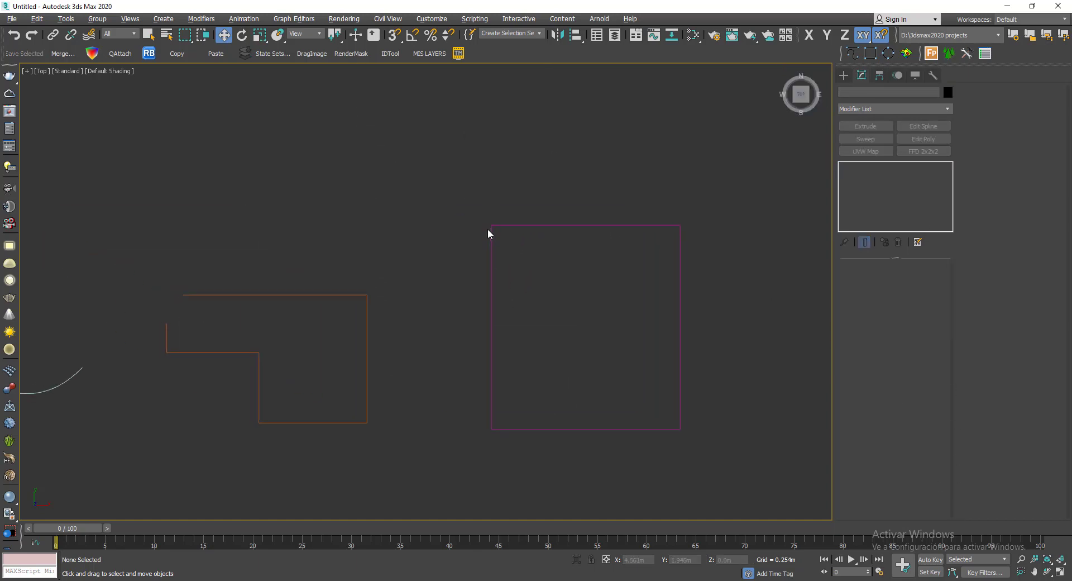
scroll(479, 174, "down", 2)
left_click_drag(574, 168, 544, 293)
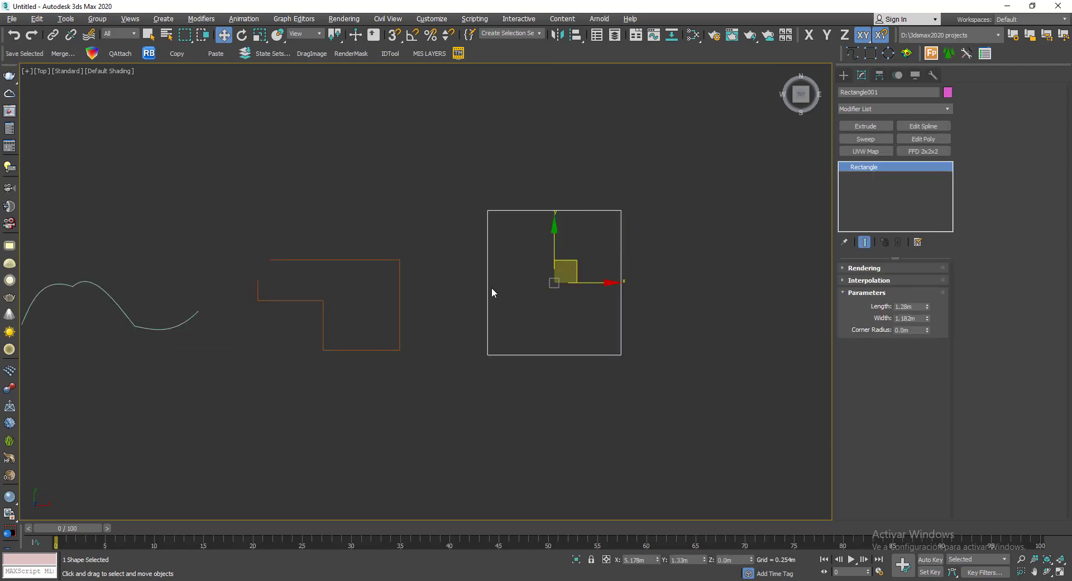
middle_click_drag(422, 275, 523, 266)
left_click_drag(246, 266, 216, 310)
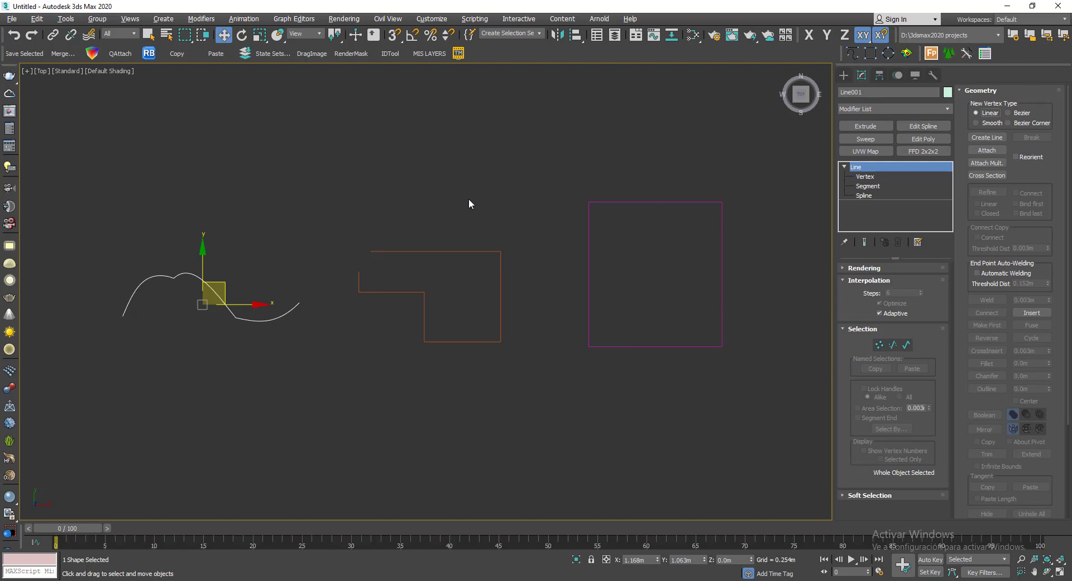
- Select the magenta rectangle and convert it to an Editable Spline
middle_click_drag(651, 165, 333, 148)
left_click(562, 134)
left_click_drag(330, 140, 288, 236)
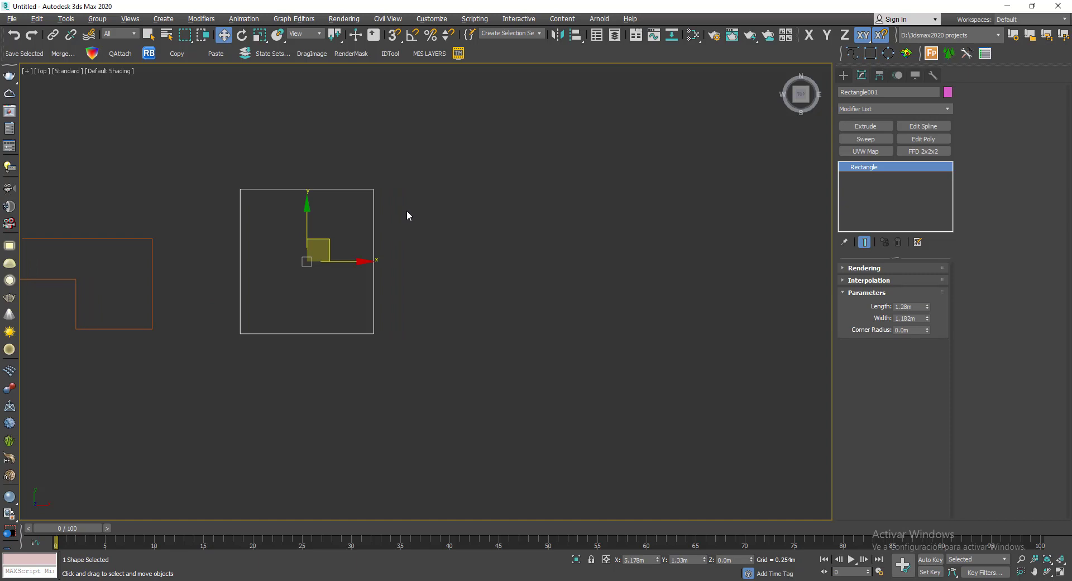
right_click(407, 215)
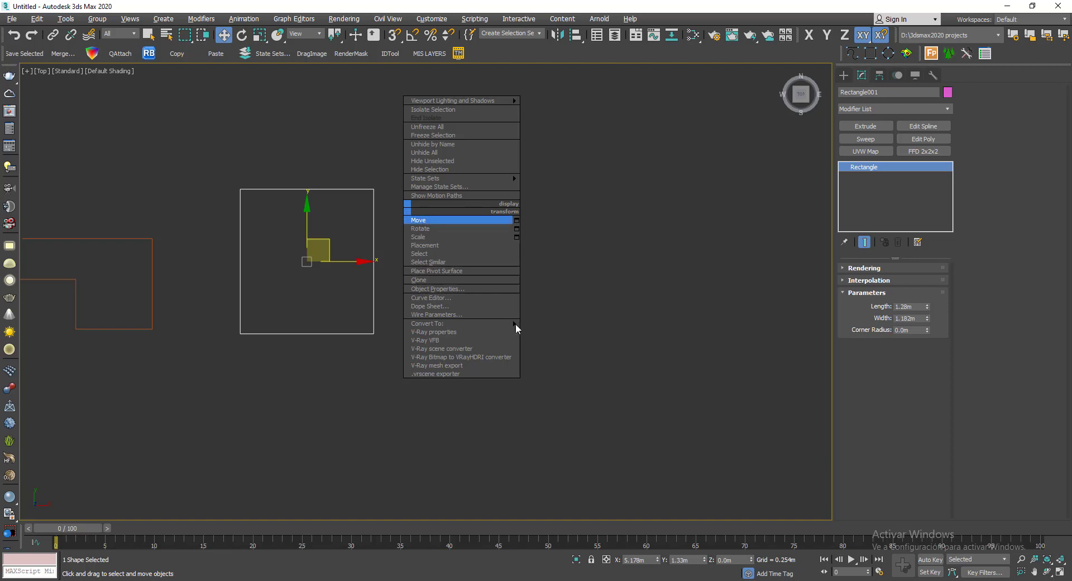
mouse_move(504, 325)
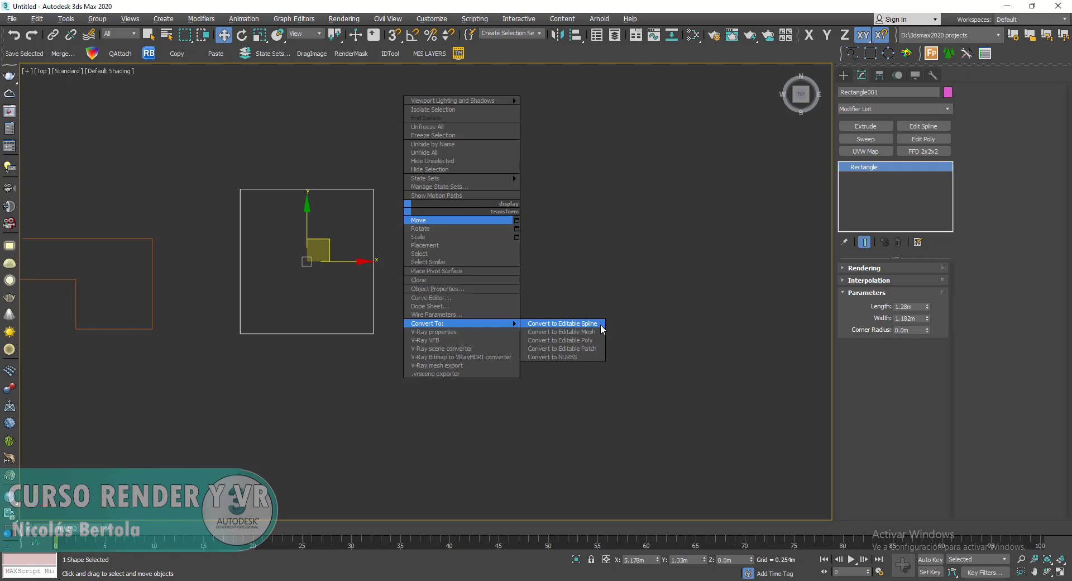
left_click(562, 323)
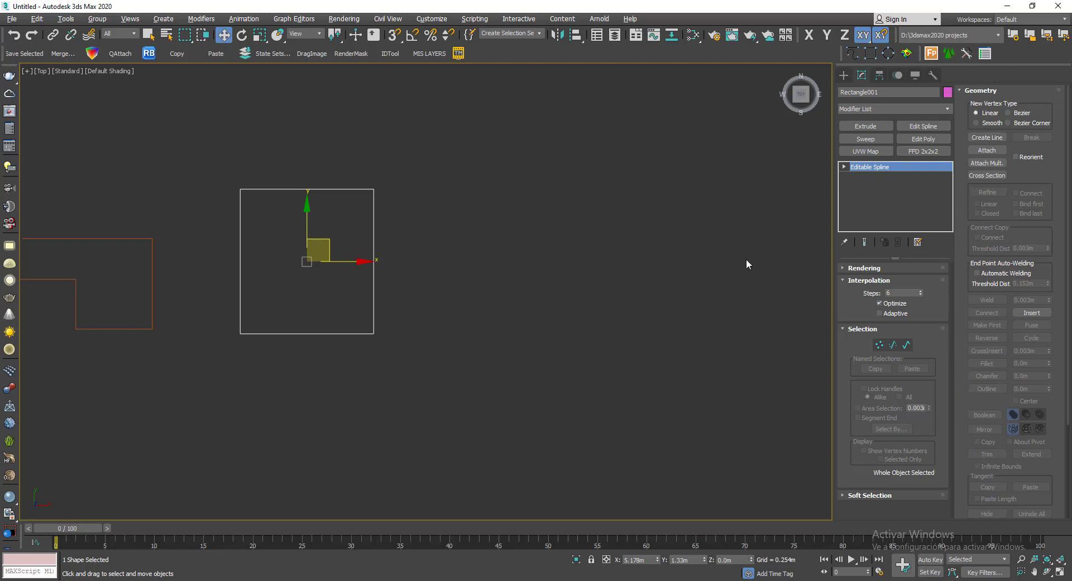
- Select the curved line and the converted rectangle in turn to compare their modifier stacks and editing options
scroll(492, 276, "down", 4)
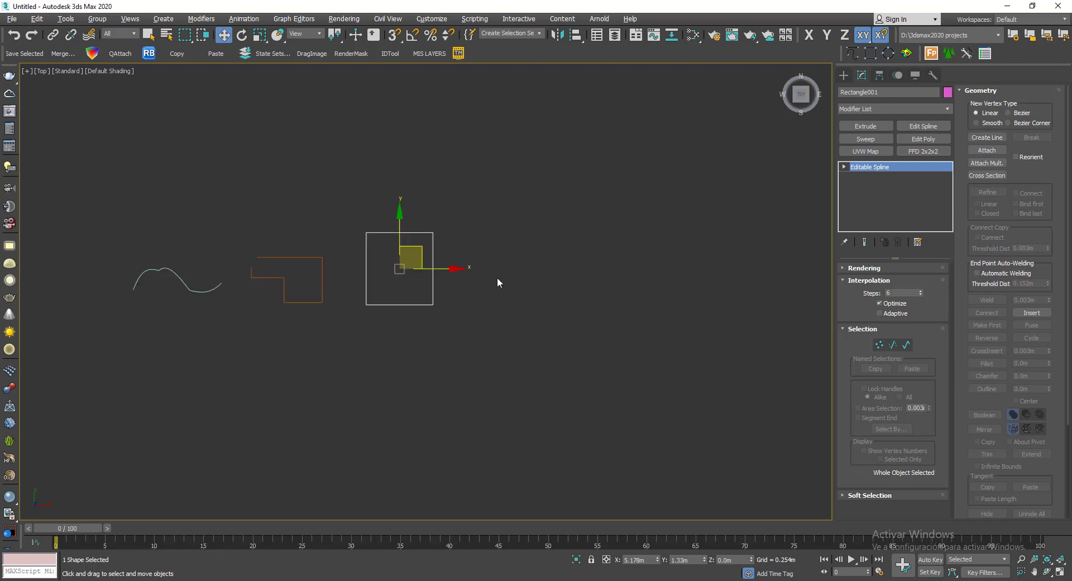
left_click(219, 292)
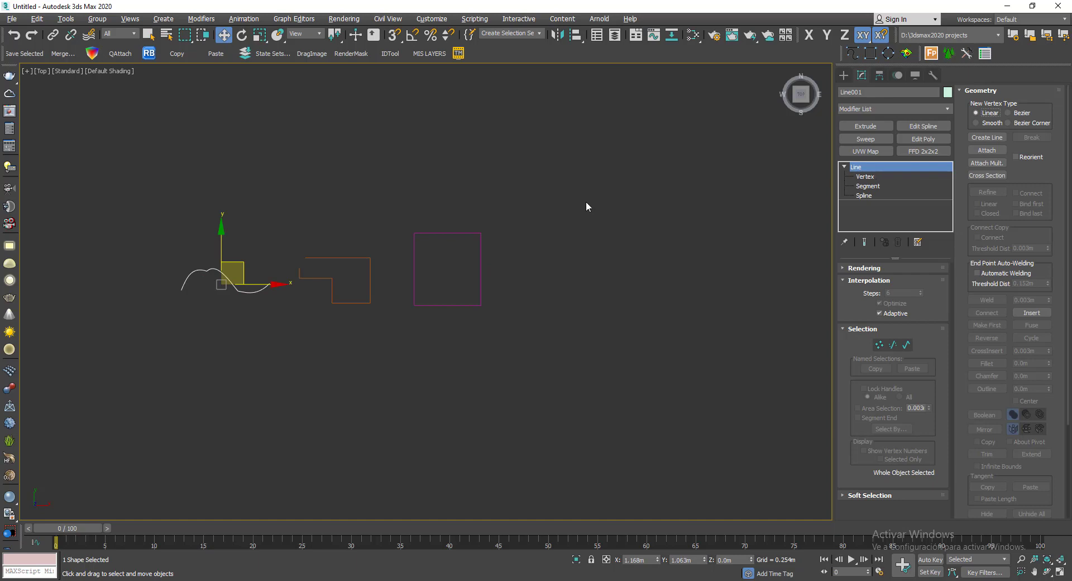
left_click_drag(520, 200, 454, 257)
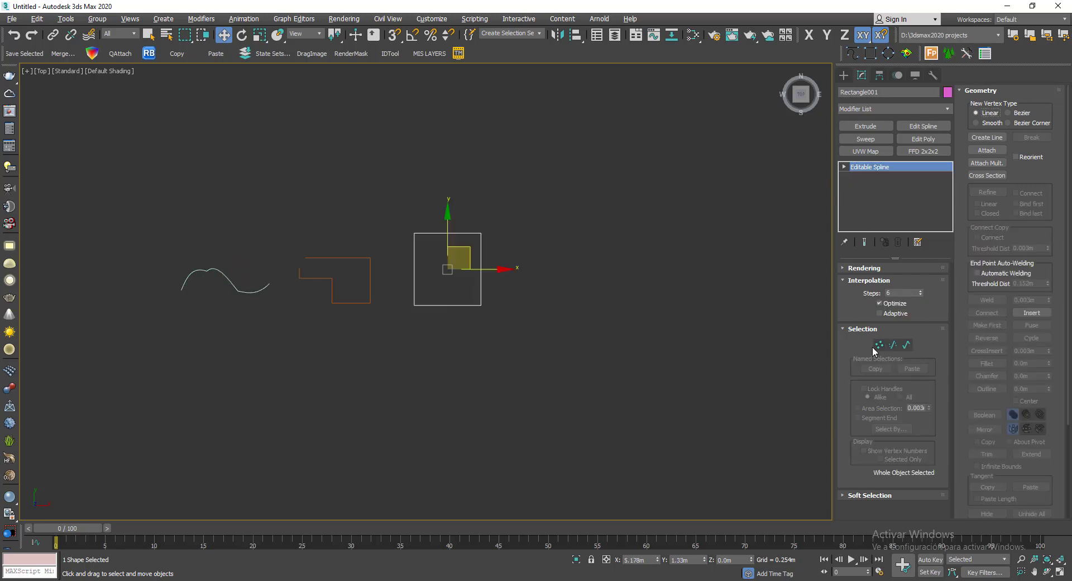
- At Vertex level, move the converted rectangle's top-left vertex straight up to about Y 2.438 m
left_click(878, 345)
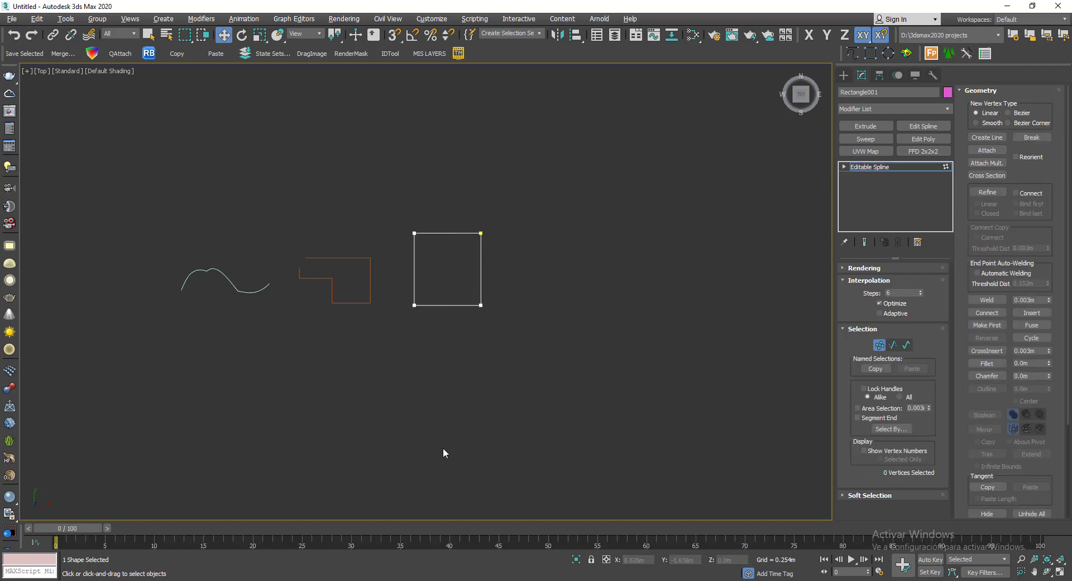
scroll(414, 234, "up", 4)
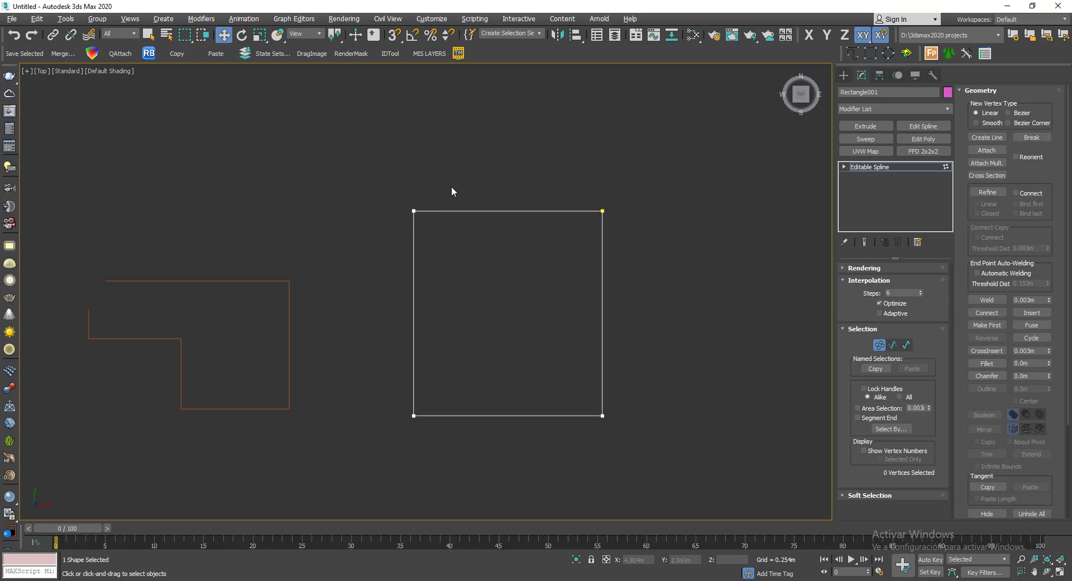
left_click_drag(452, 189, 401, 227)
left_click_drag(421, 179, 429, 95)
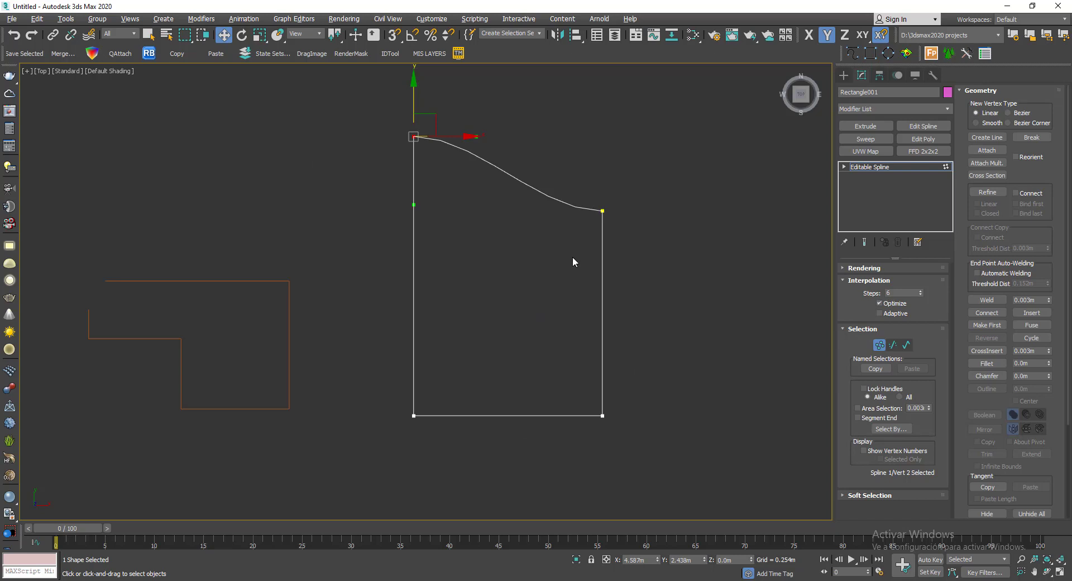
- Select the top-right, bottom-right and top-left vertices one at a time to examine their tangent handles
left_click(602, 211)
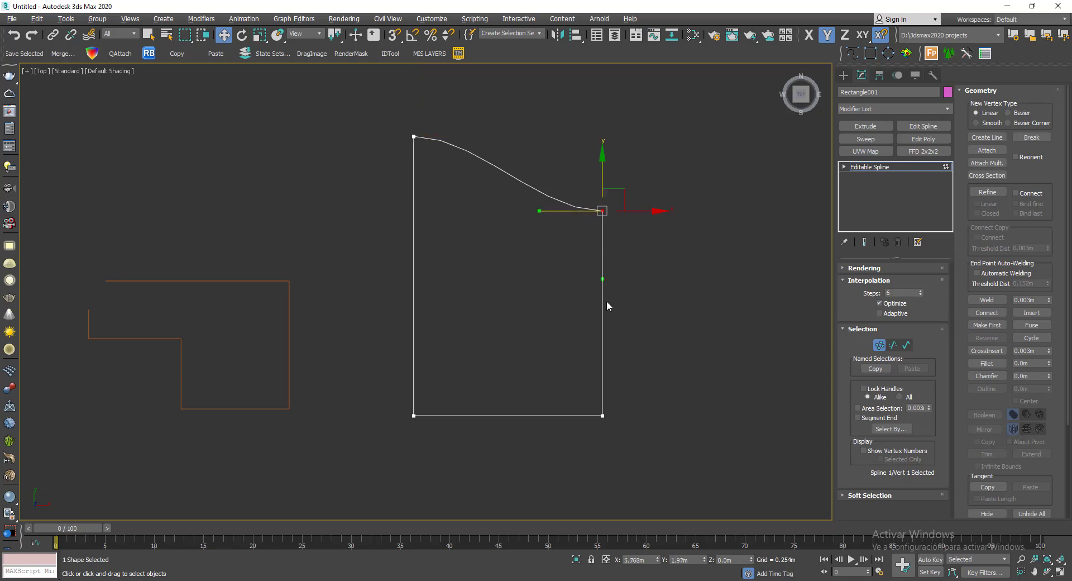
left_click(602, 416)
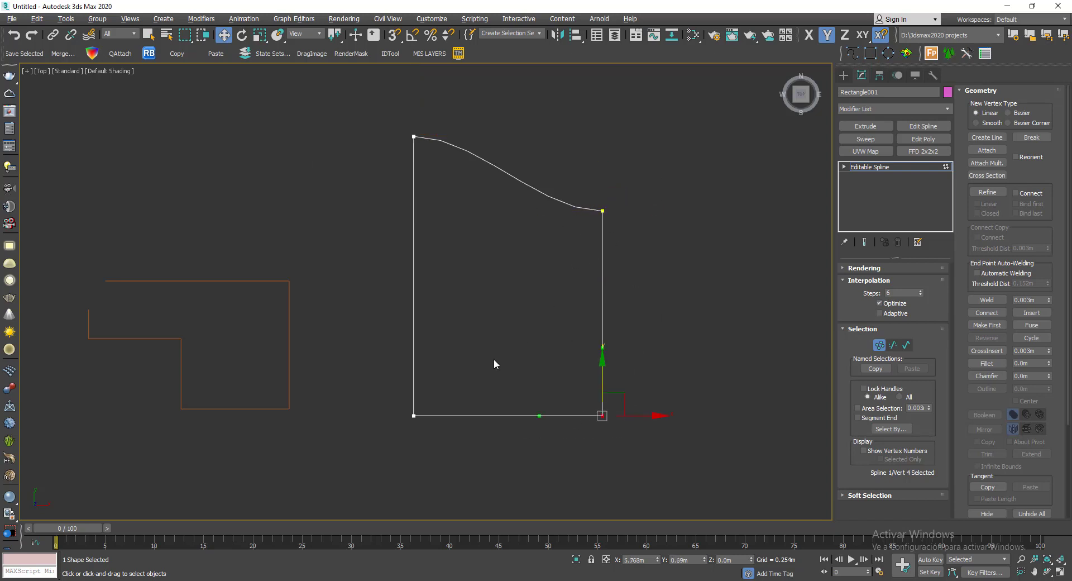
left_click_drag(389, 164, 389, 166)
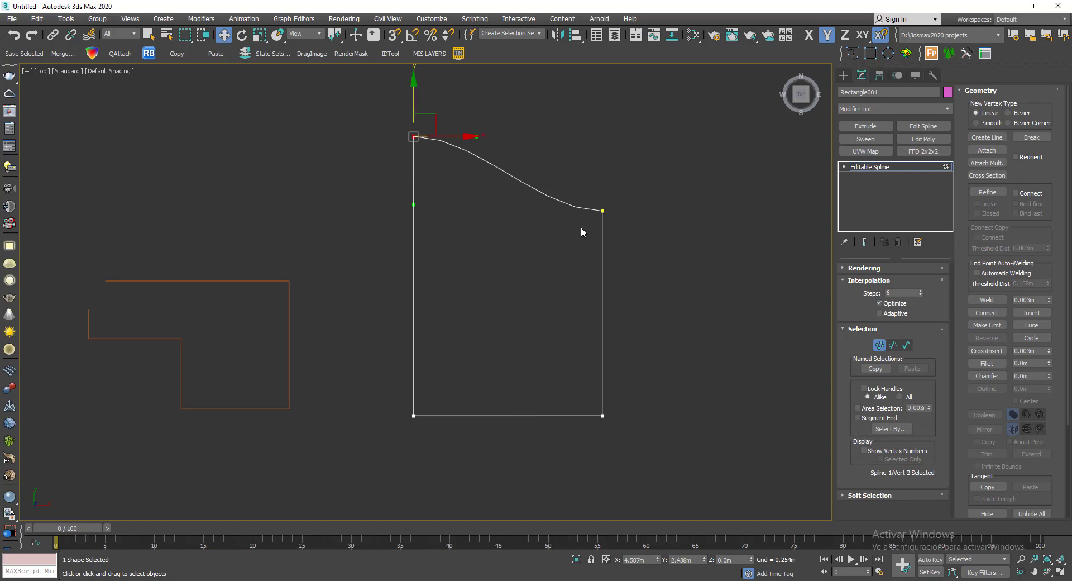
- Convert all four vertices of the shape to Corner, and return to the whole Editable Spline object level
middle_click_drag(540, 269, 568, 287)
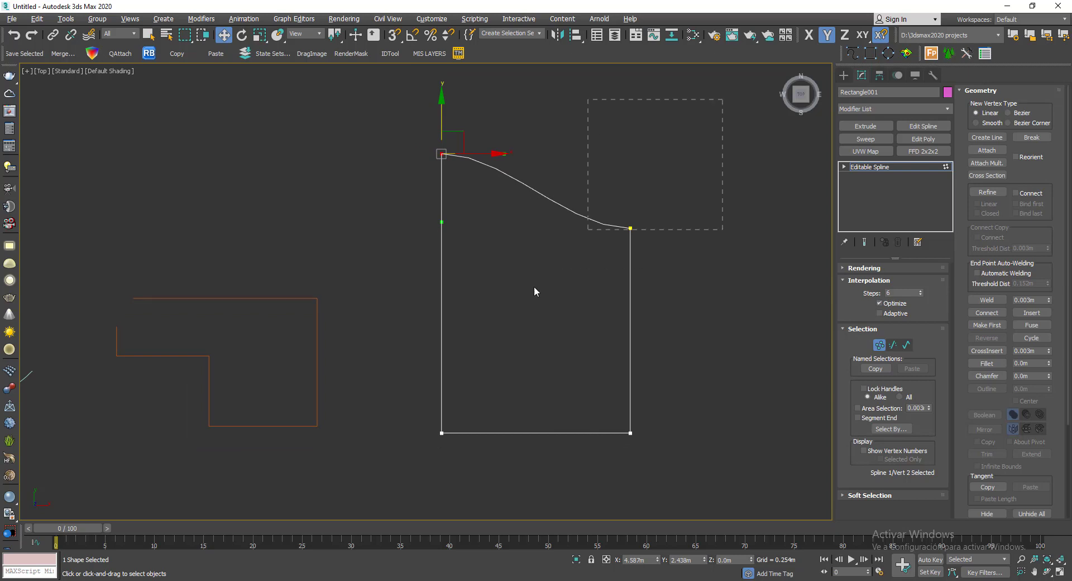
left_click_drag(402, 480, 403, 475)
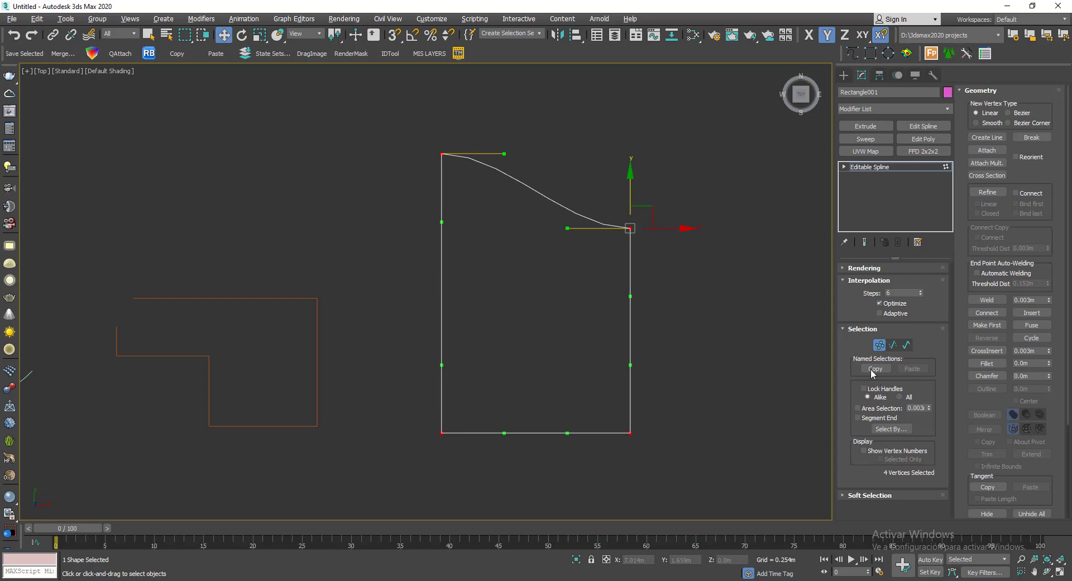
right_click(569, 156)
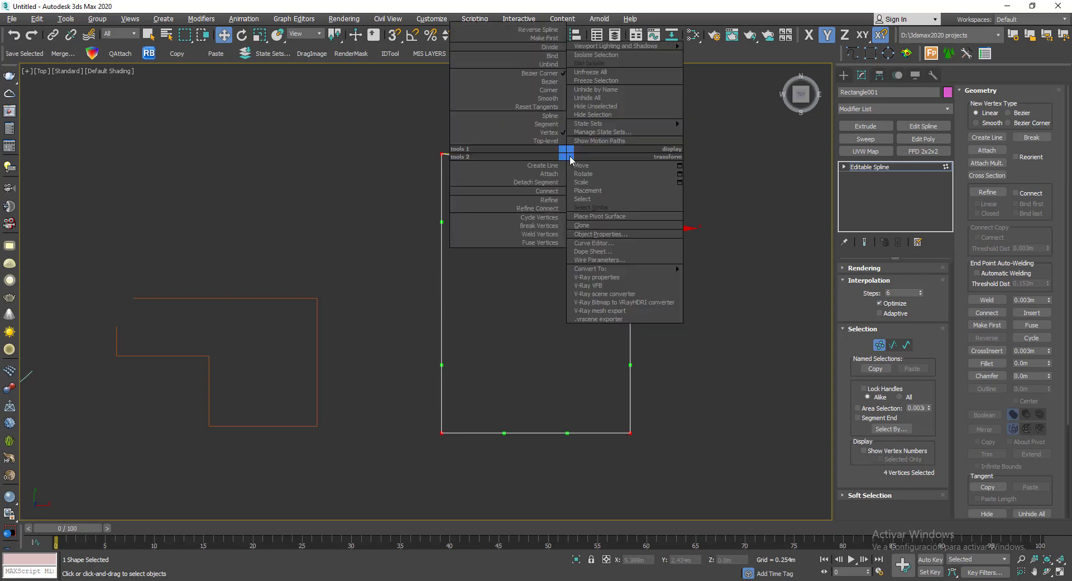
left_click(516, 91)
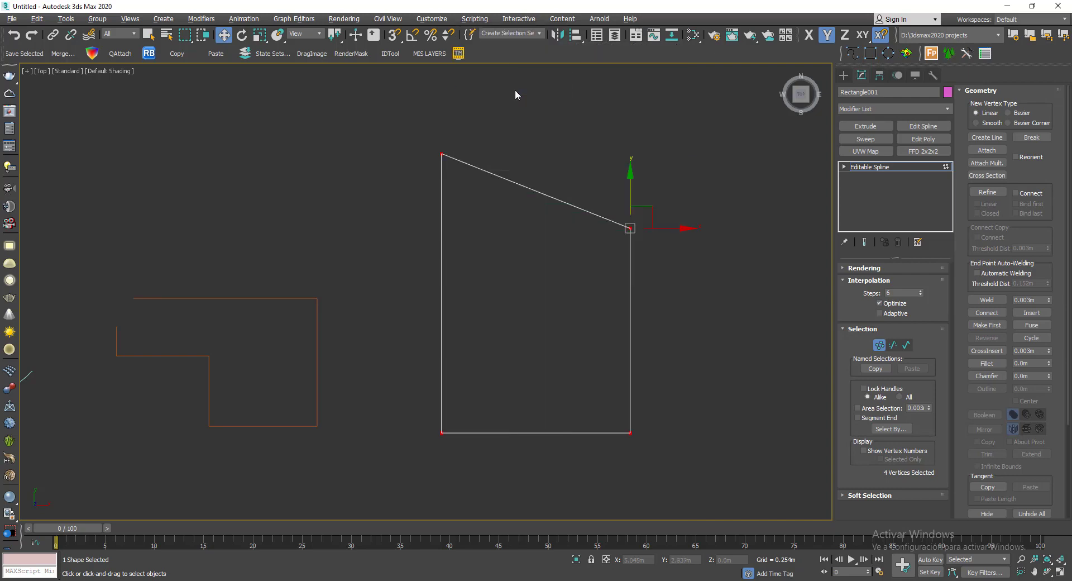
left_click(444, 201)
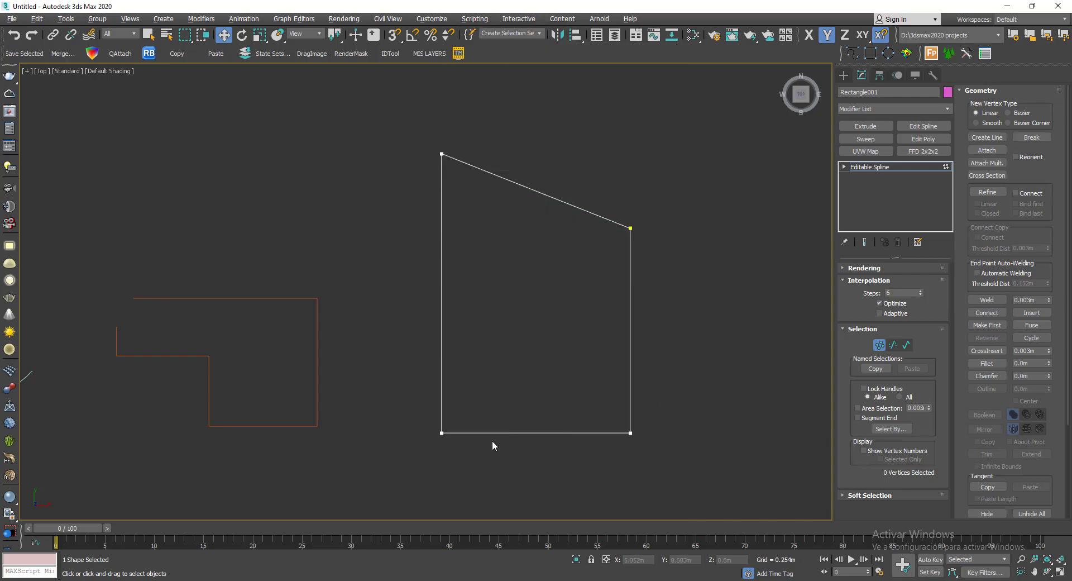
scroll(493, 239, "down", 2)
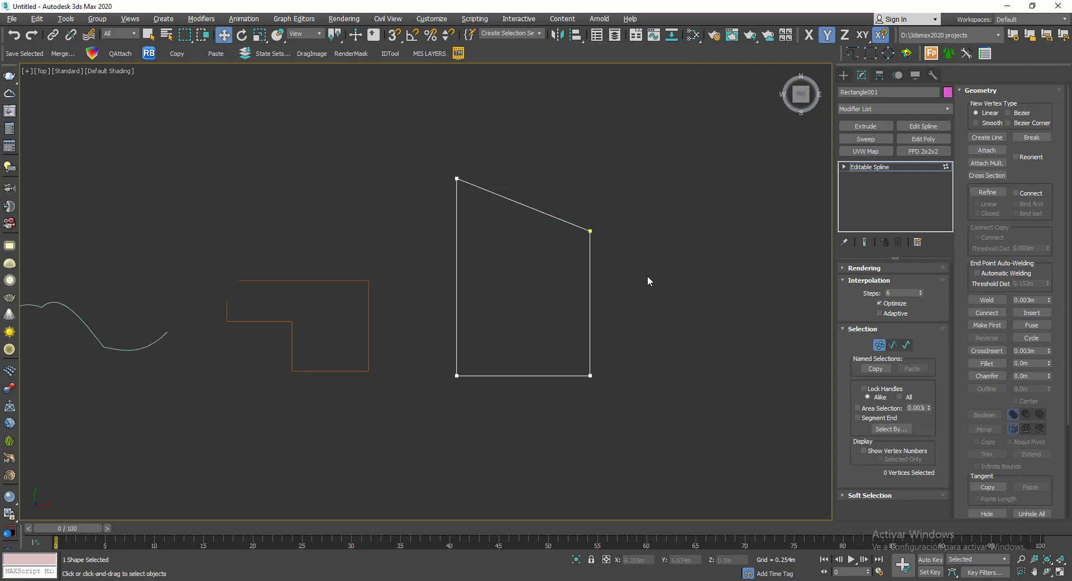
left_click(880, 345)
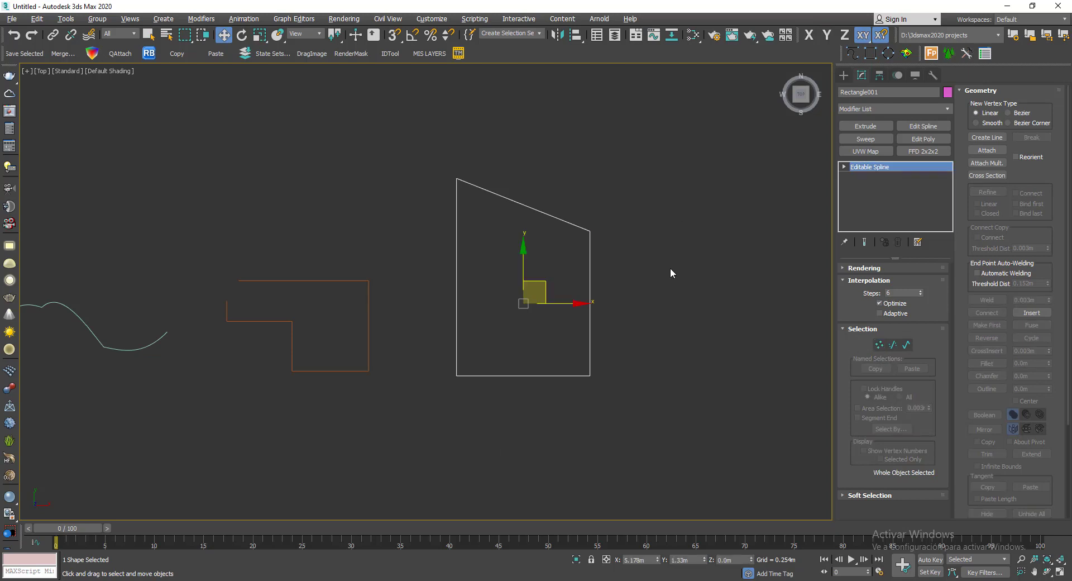
- Draw a new rectangle about 1.42 m long and 1.39 m wide to the right of the edited magenta shape
middle_click_drag(671, 268, 425, 262)
left_click(655, 127)
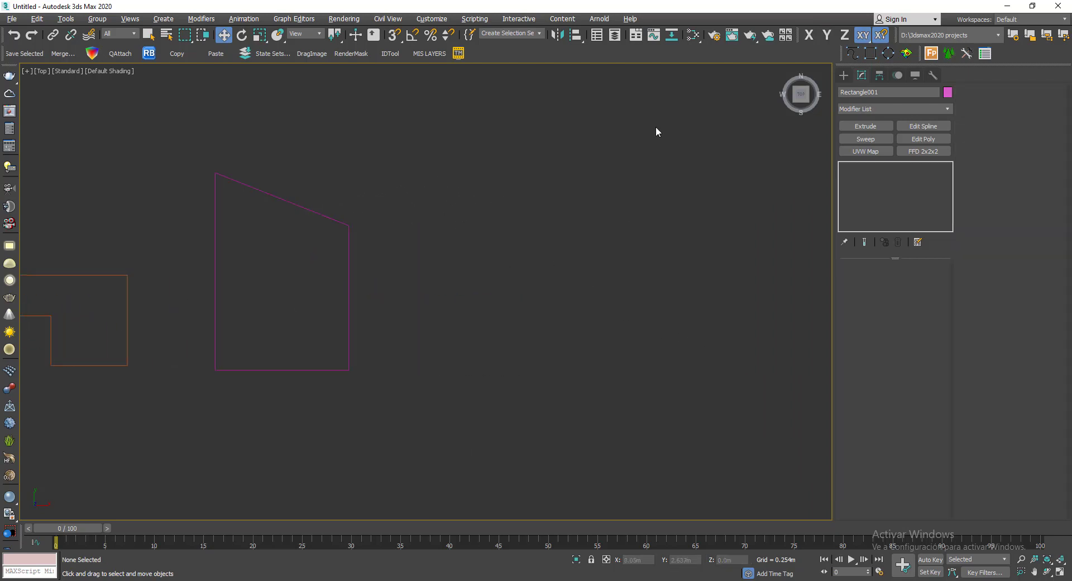
left_click(843, 74)
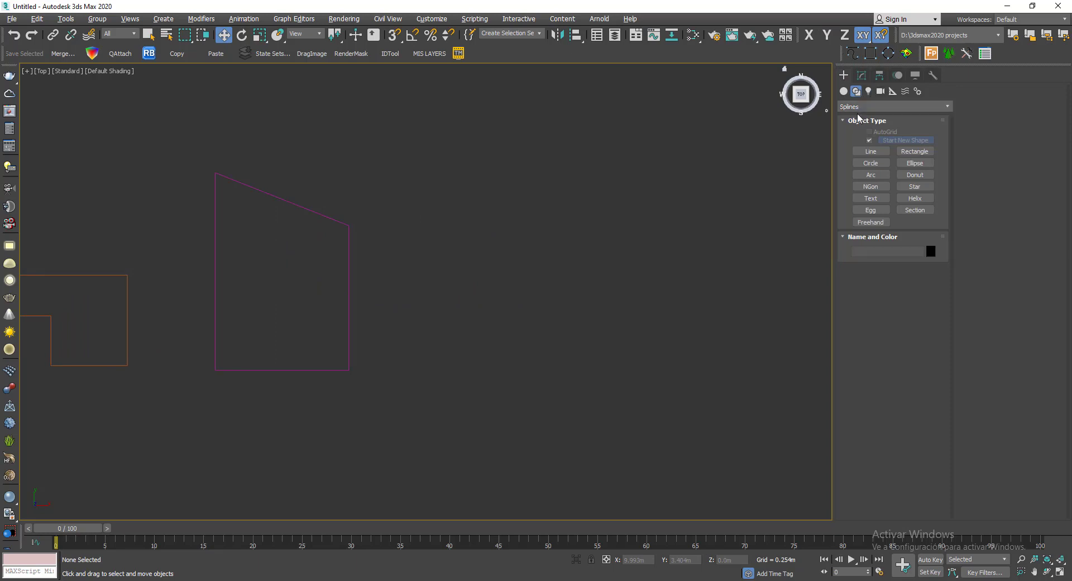
left_click(914, 151)
left_click_drag(438, 376, 593, 215)
middle_click_drag(669, 236, 636, 224)
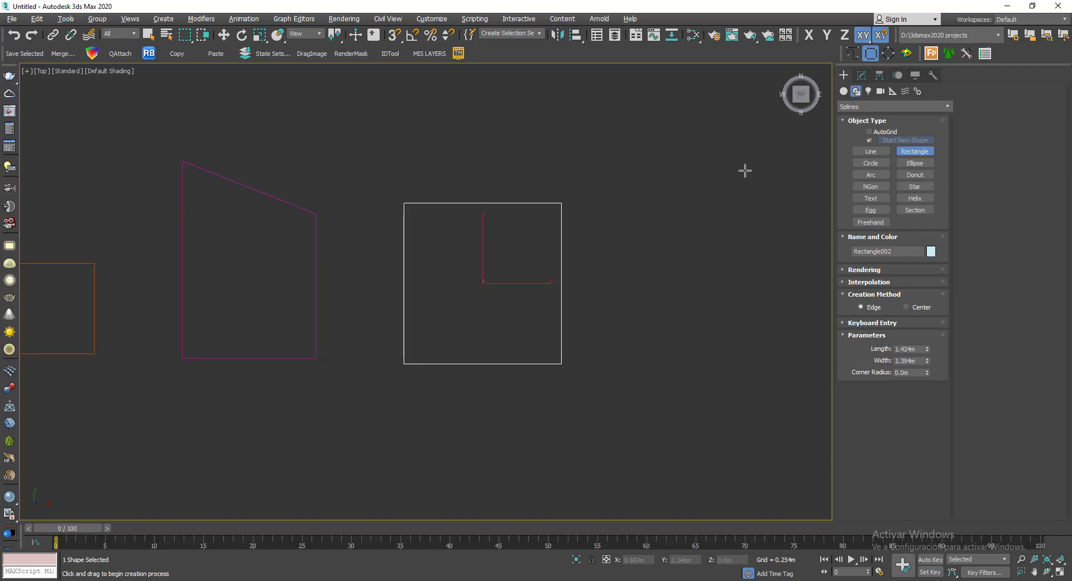
- Show the new rectangle's modifier settings and its Convert To options without converting it
key("w")
left_click(854, 75)
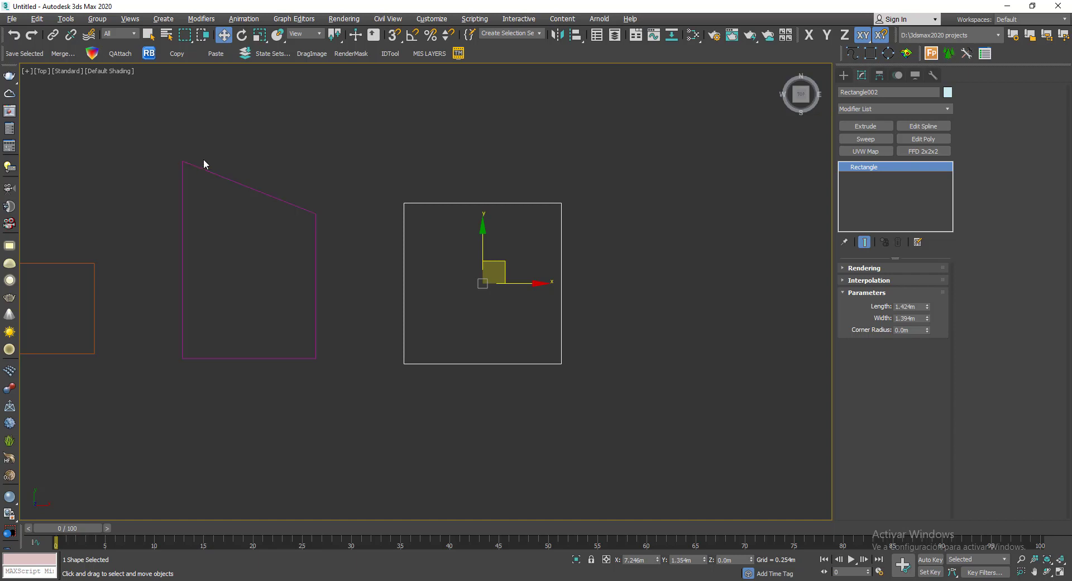
right_click(588, 246)
mouse_move(668, 356)
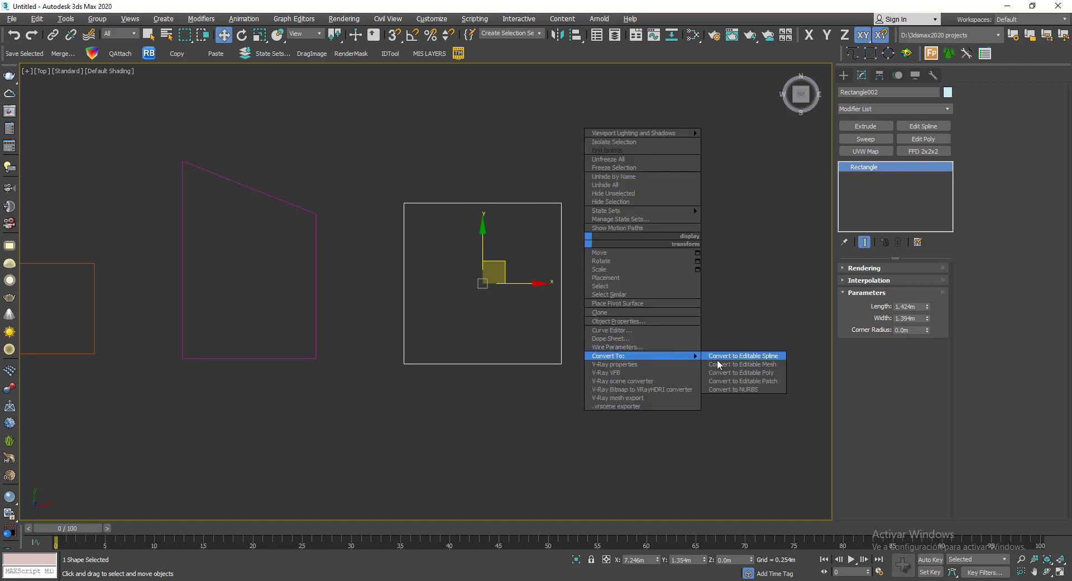
left_click(752, 217)
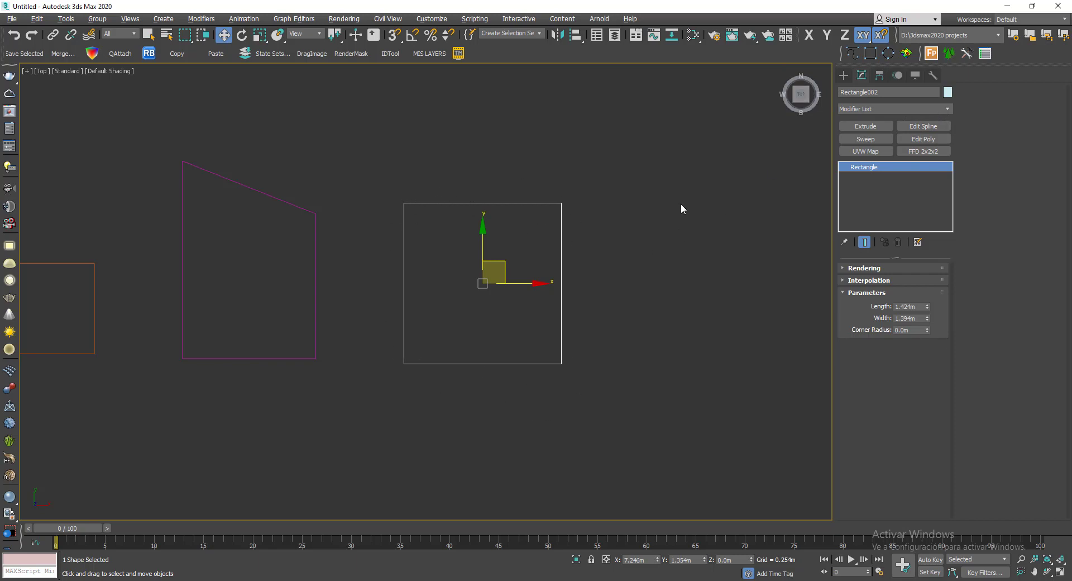
- Add an Edit Spline modifier on top of the new parametric rectangle
left_click(946, 106)
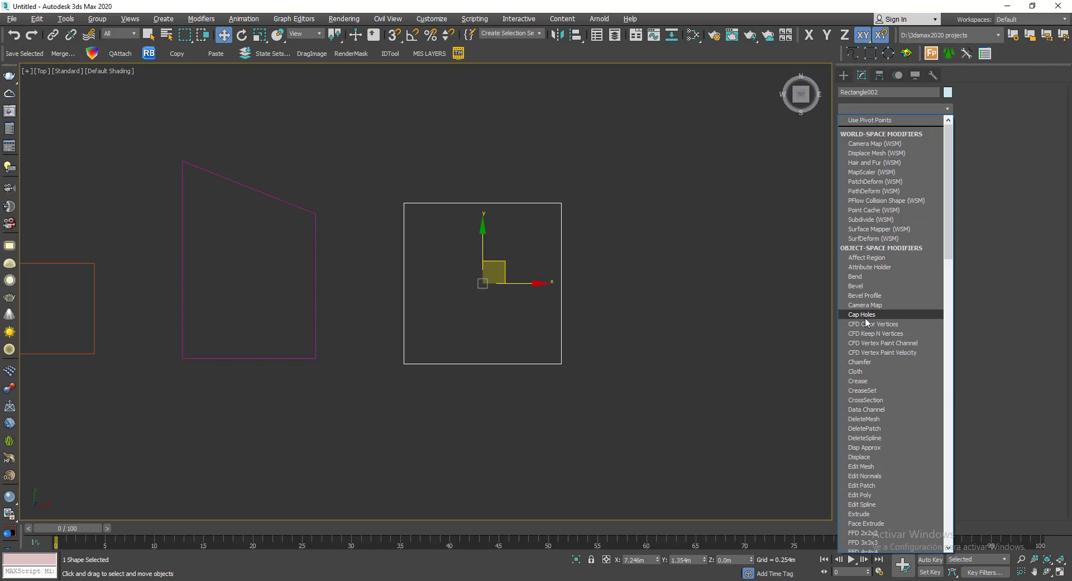
key("e")
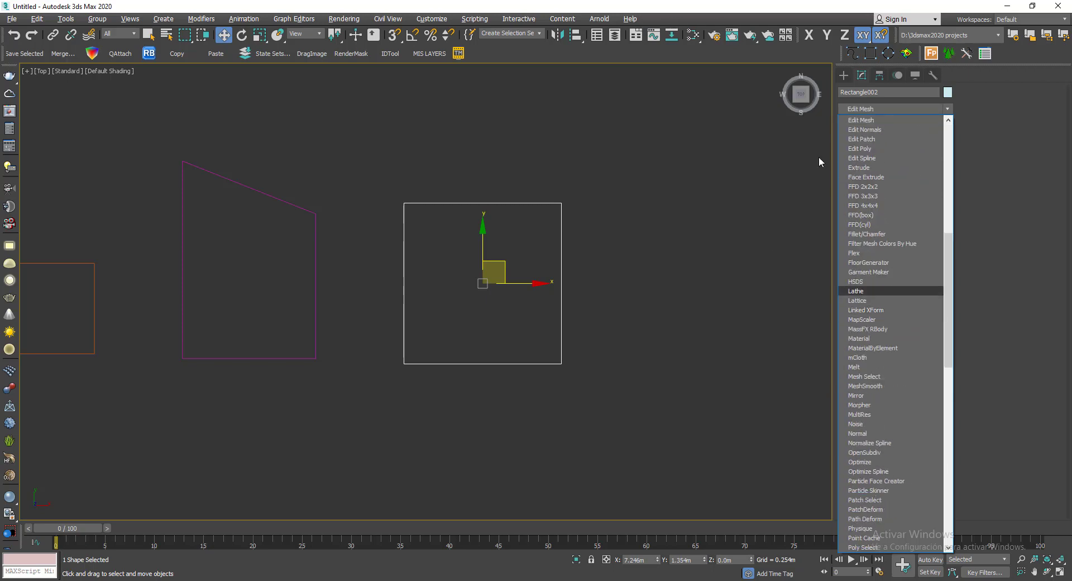
left_click(888, 158)
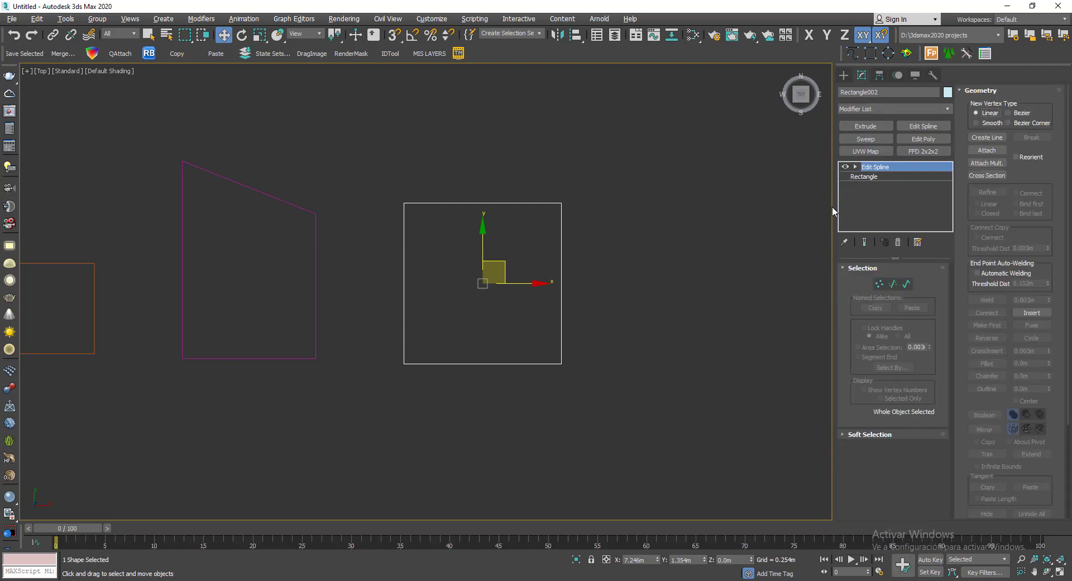
- Convert all four vertices of the new rectangle to Corner at the Edit Spline vertex level
left_click(879, 284)
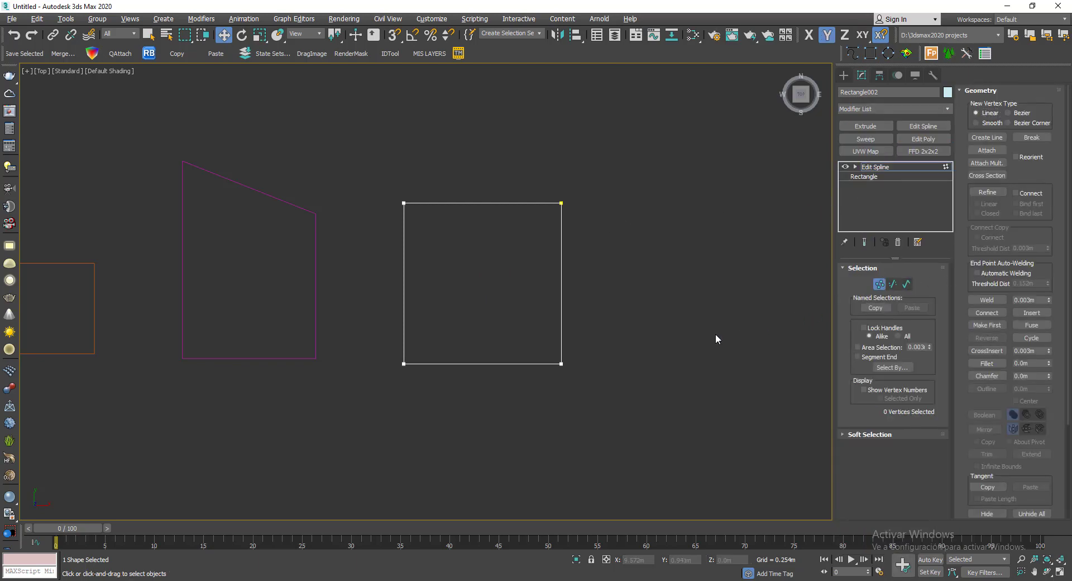
left_click_drag(636, 135, 376, 419)
right_click(482, 131)
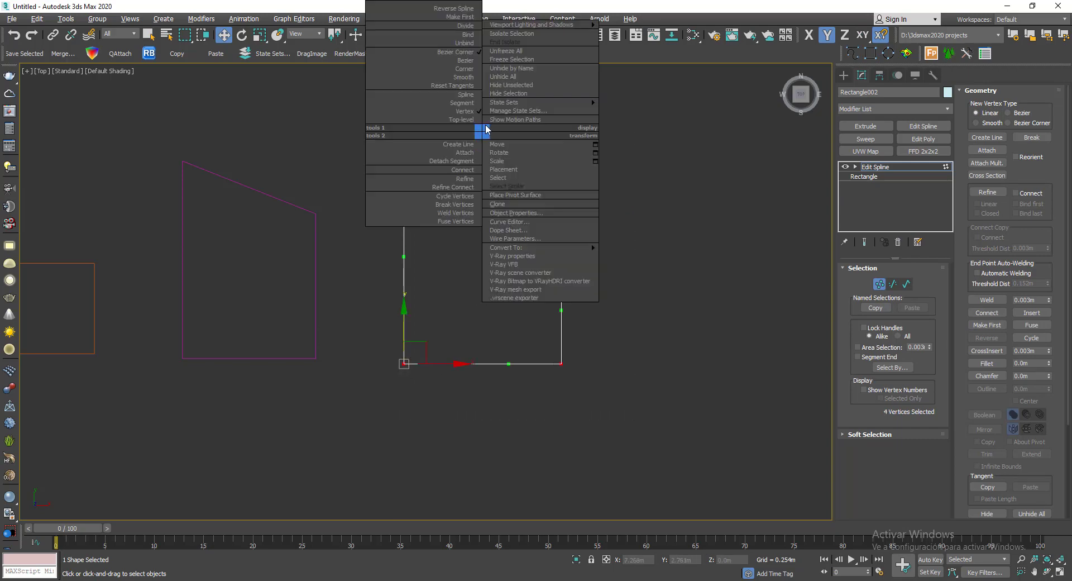
left_click(477, 69)
- Move the rectangle's top-left vertex straight up to about Y 2.476 m, then leave vertex editing and deselect the shape
left_click(423, 168)
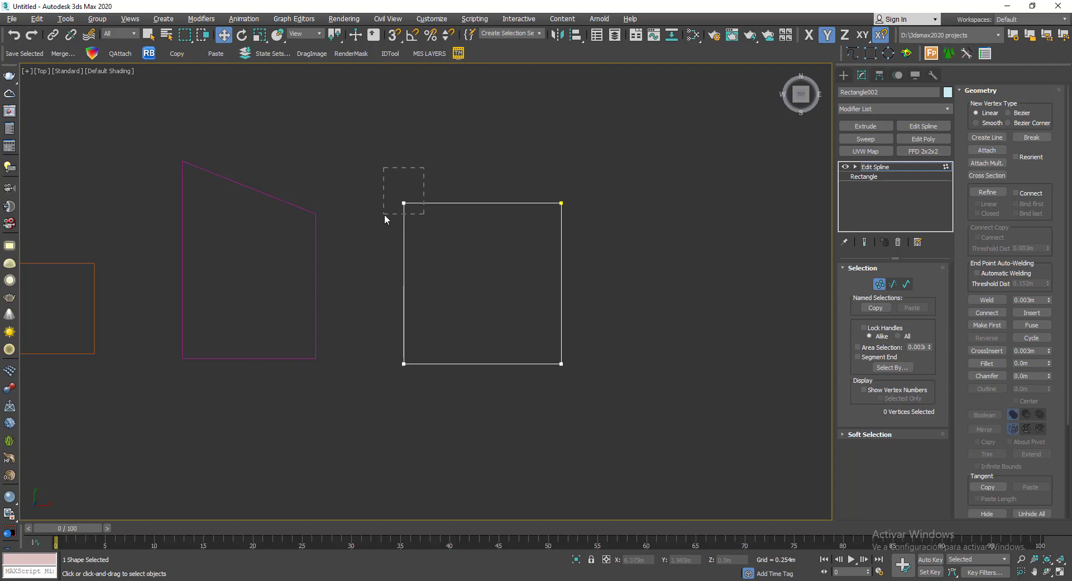
left_click_drag(384, 214, 384, 214)
left_click_drag(405, 163, 404, 117)
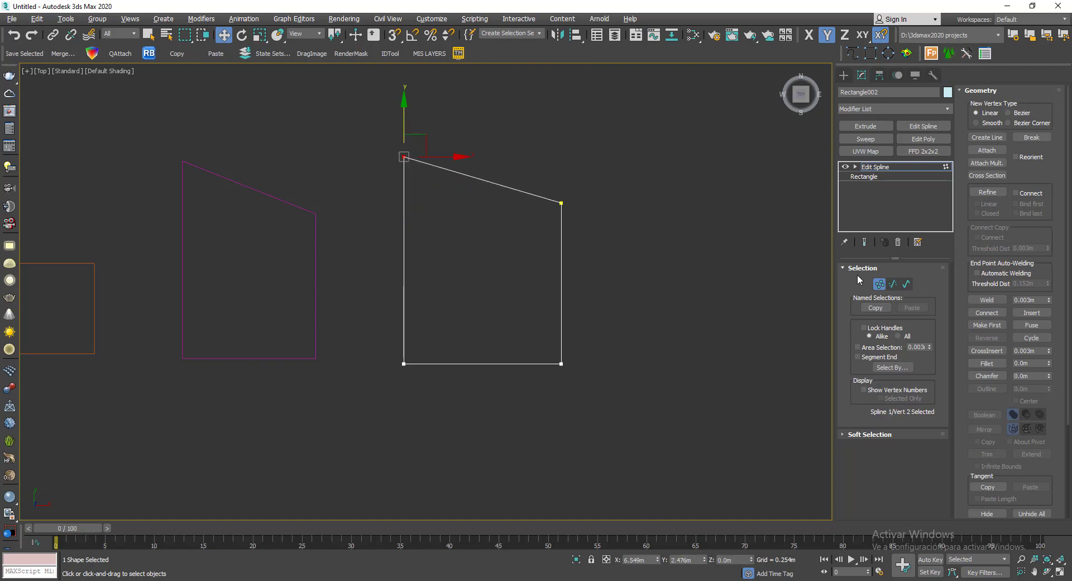
left_click(873, 167)
left_click(644, 255)
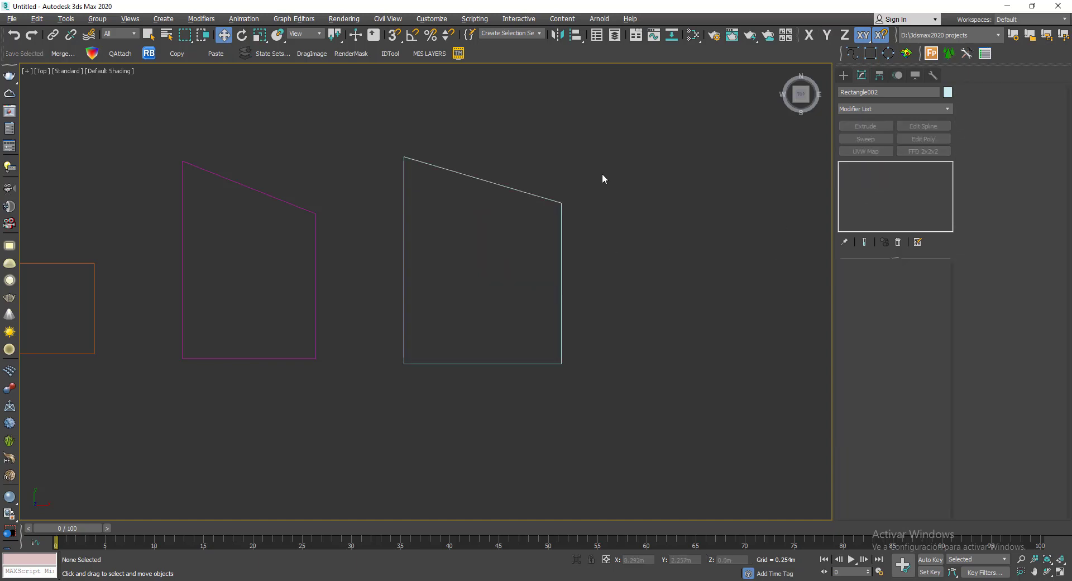
- Reselect the shape, undo its accidental move, and reduce the base Rectangle's length to about 1.353 m beneath the Edit Spline modifier
left_click_drag(602, 173, 499, 246)
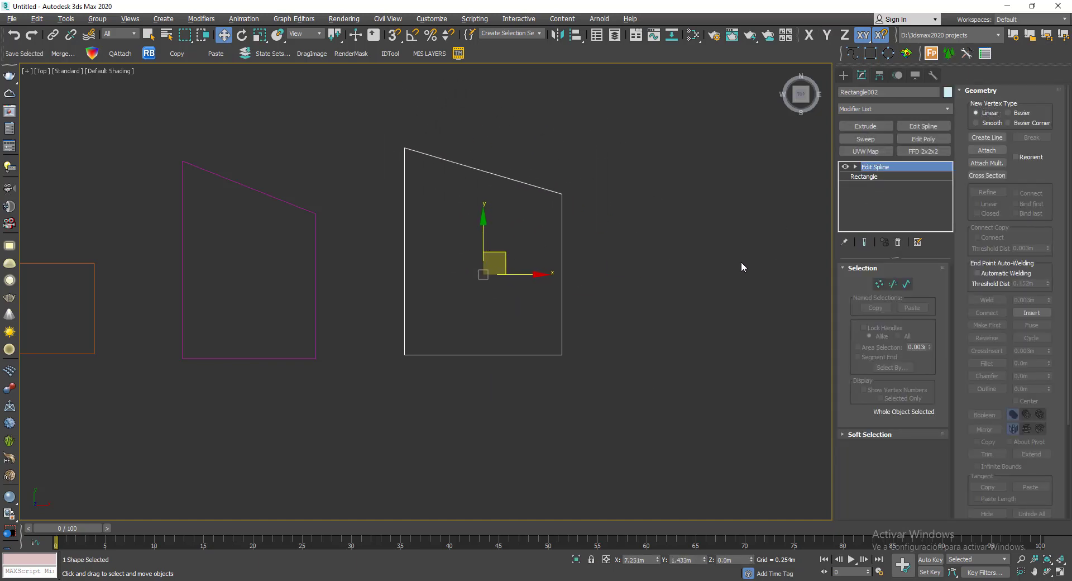
key("ctrl+z")
middle_click_drag(682, 258, 733, 270)
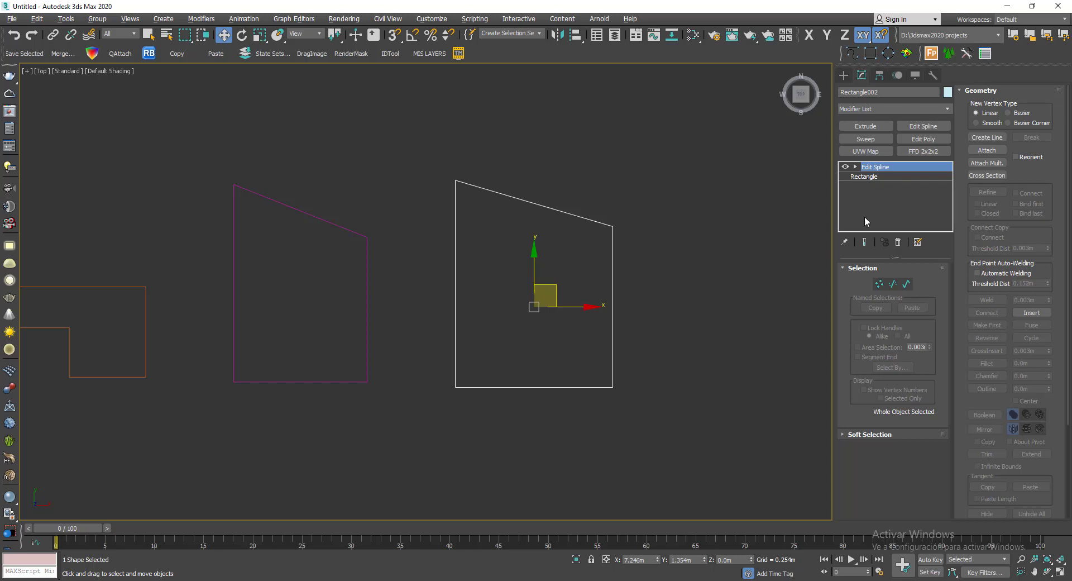
left_click(874, 177)
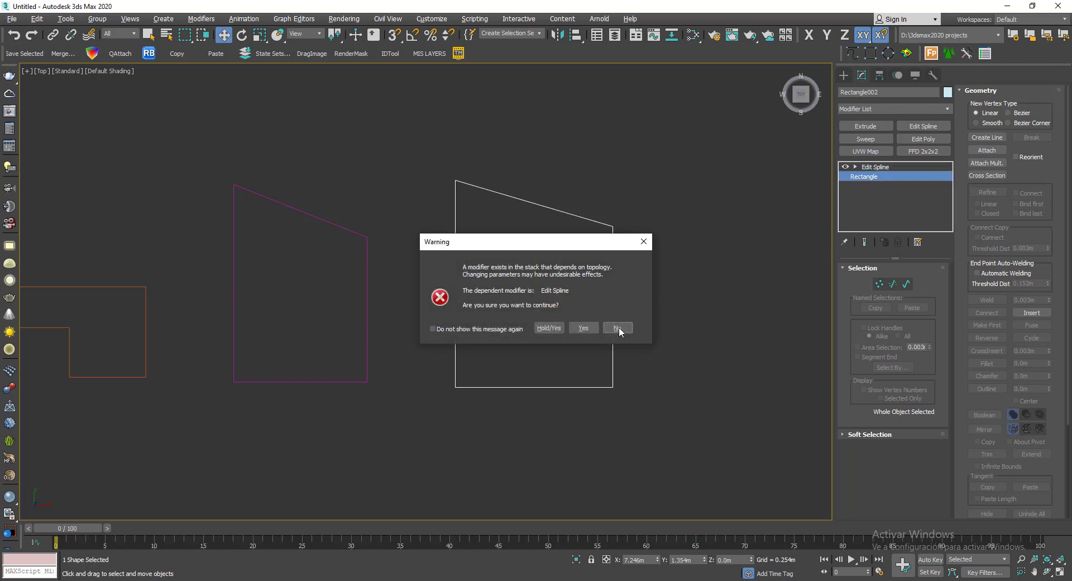
left_click(588, 330)
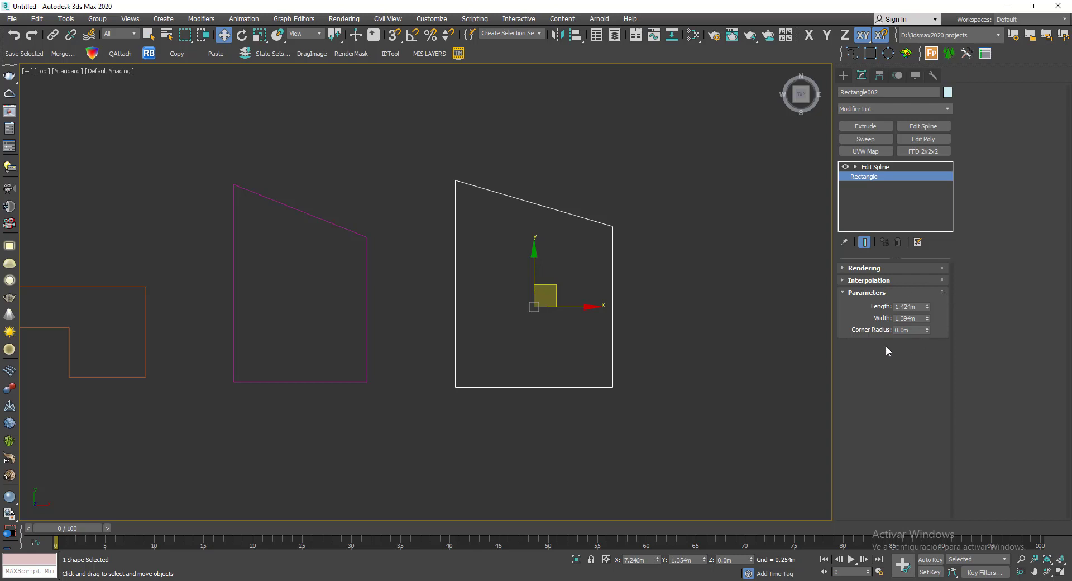
mouse_move(928, 307)
left_mouse_down()
mouse_move(930, 330)
mouse_move(929, 316)
left_mouse_up()
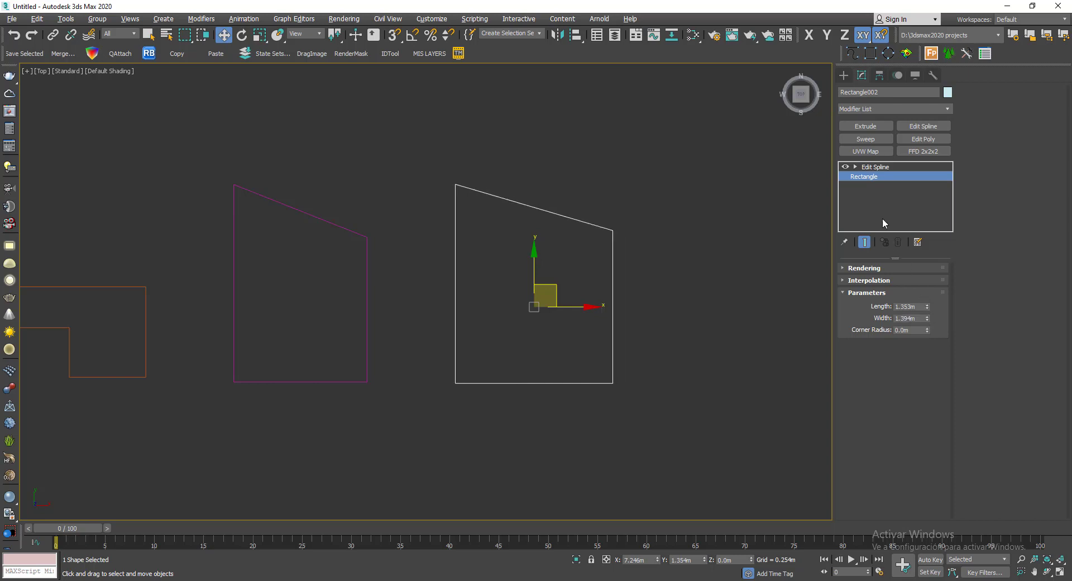
- Toggle the Edit Spline modifier off and on to compare the results, and check the magenta shape's modifier stack
left_click(890, 167)
left_click(845, 167)
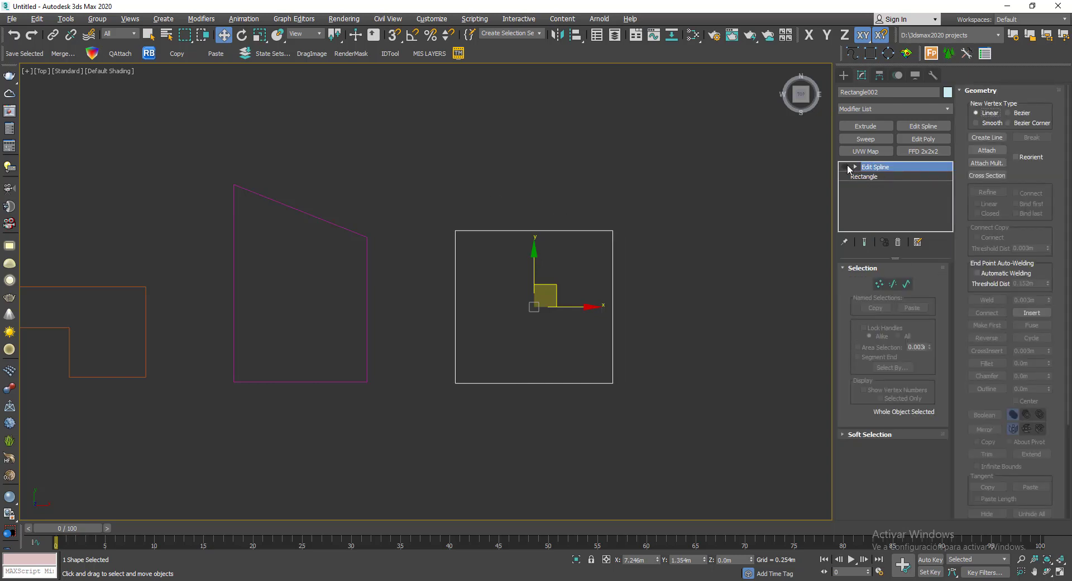
left_click(845, 167)
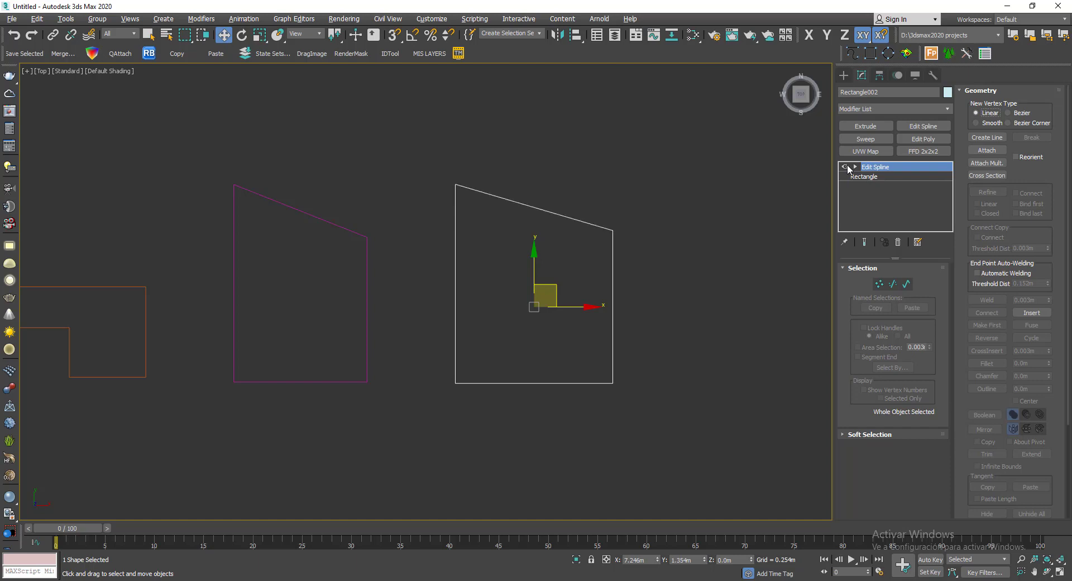
left_click(846, 167)
left_click(846, 167)
left_click_drag(335, 210, 317, 236)
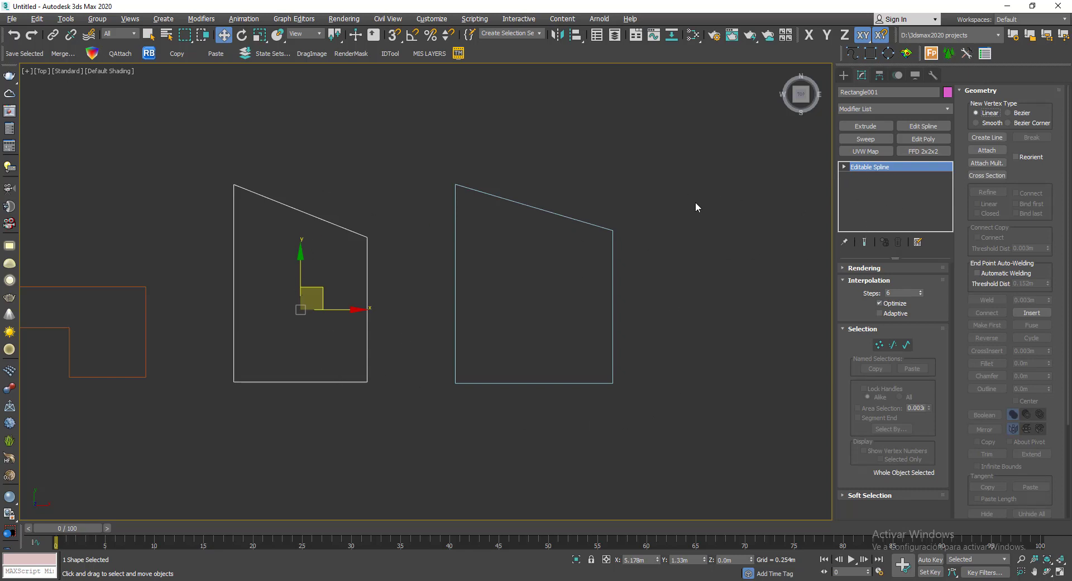
left_click(433, 433)
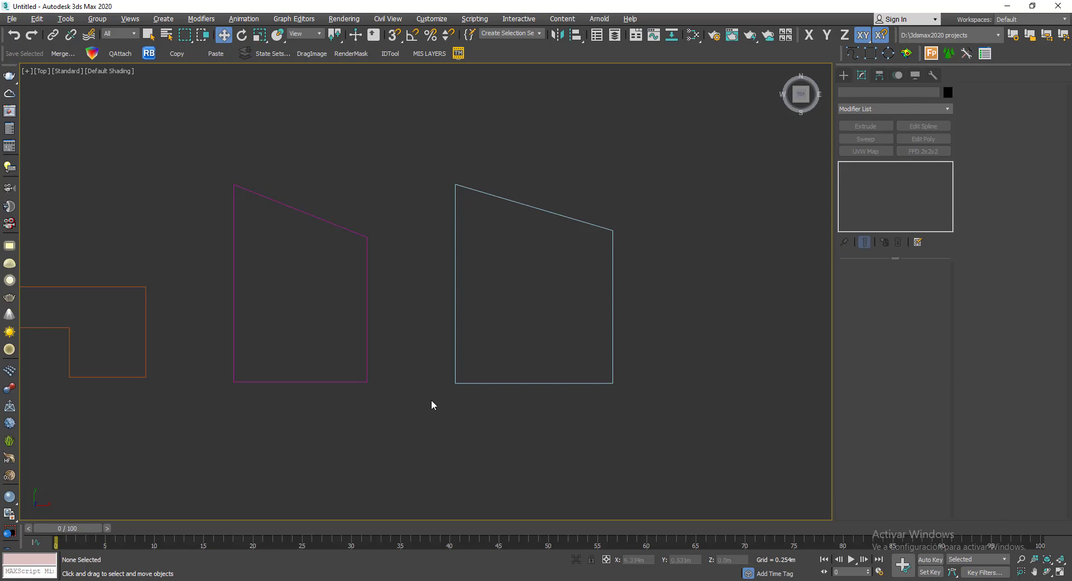
- Reduce the light blue shape's base Rectangle width to about 1.366 m, keeping the Edit Spline modifier above it
left_click_drag(480, 271, 430, 305)
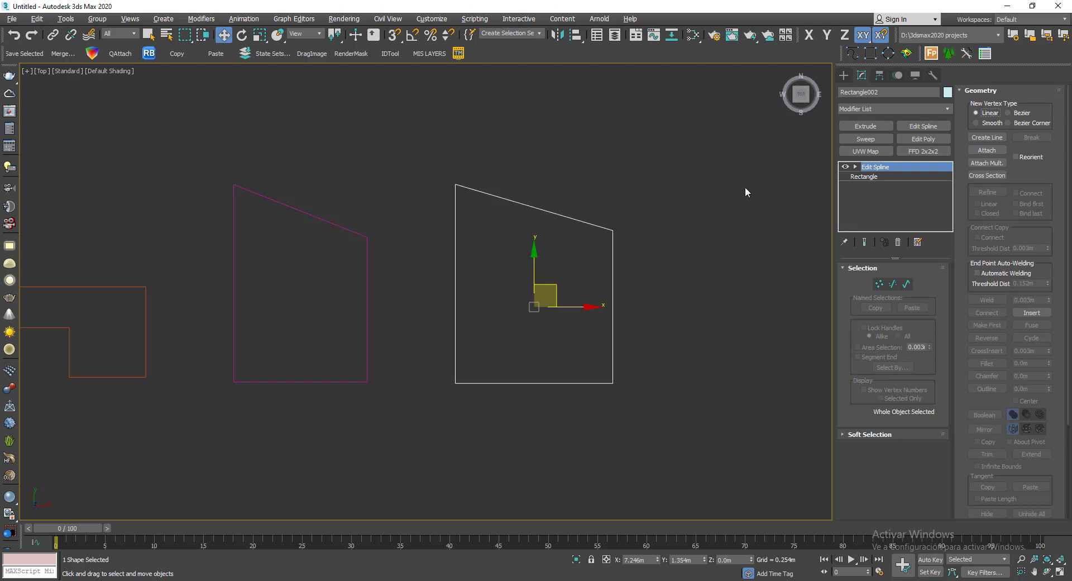
left_click(864, 176)
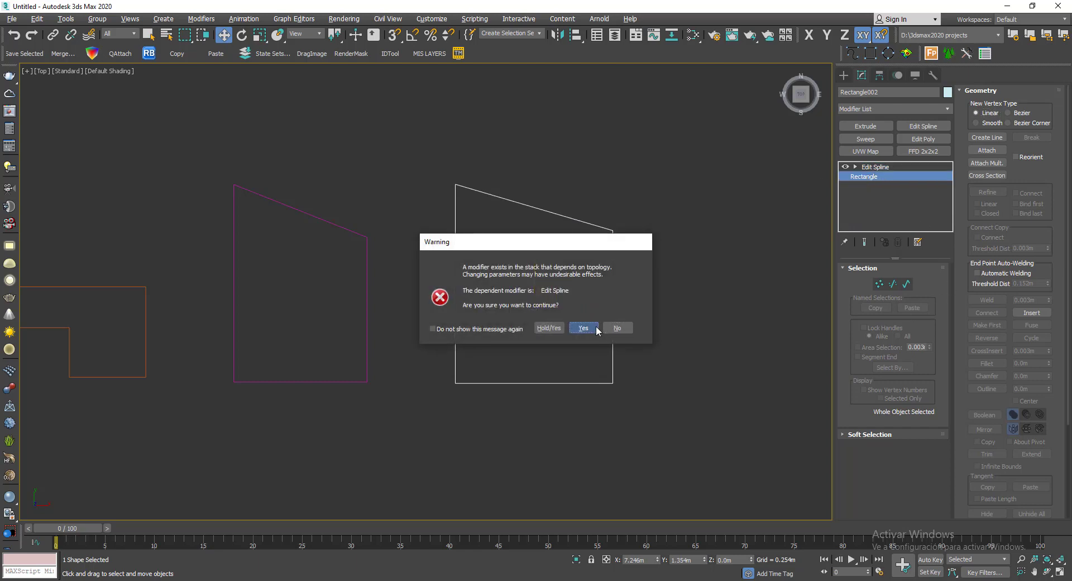
left_click(595, 328)
left_click_drag(928, 317, 926, 316)
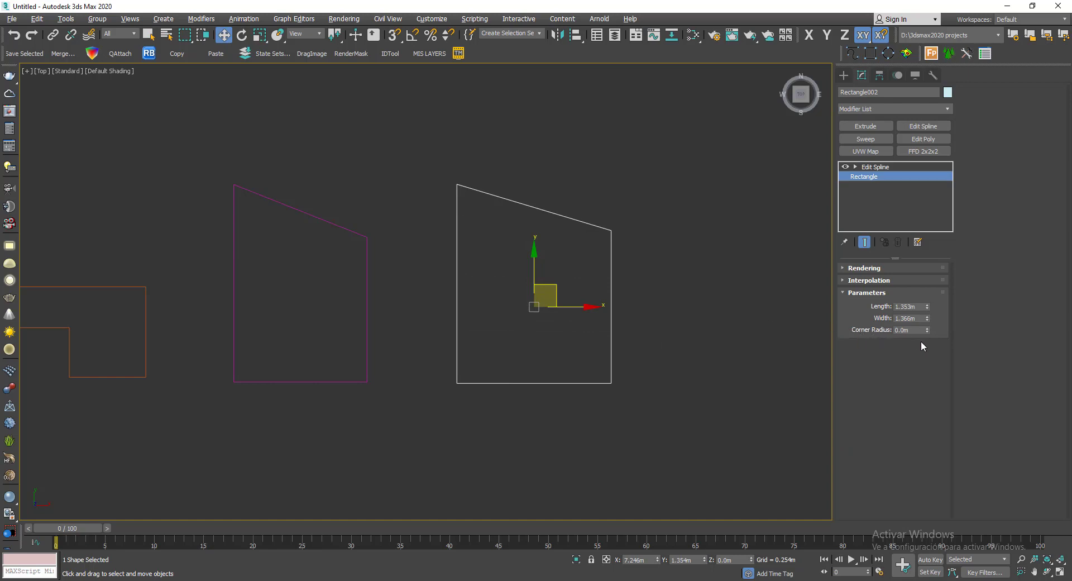
- Try a corner radius of 0.009 m and a length of 1.443 m on the base Rectangle, undoing each change
mouse_move(927, 330)
left_mouse_down()
mouse_move(934, 392)
mouse_move(907, 298)
mouse_move(910, 335)
left_mouse_up()
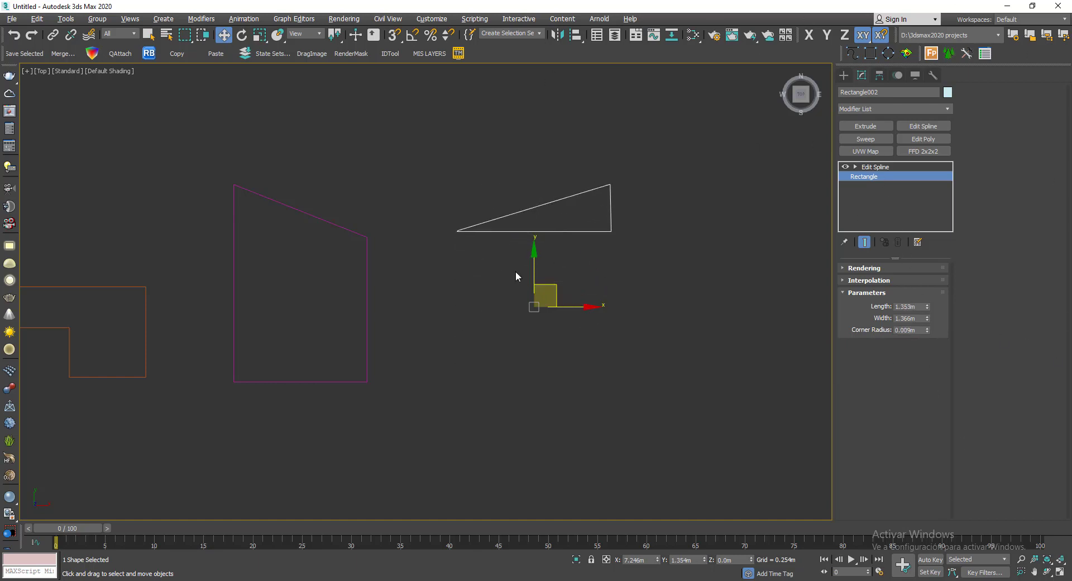
key("ctrl+z")
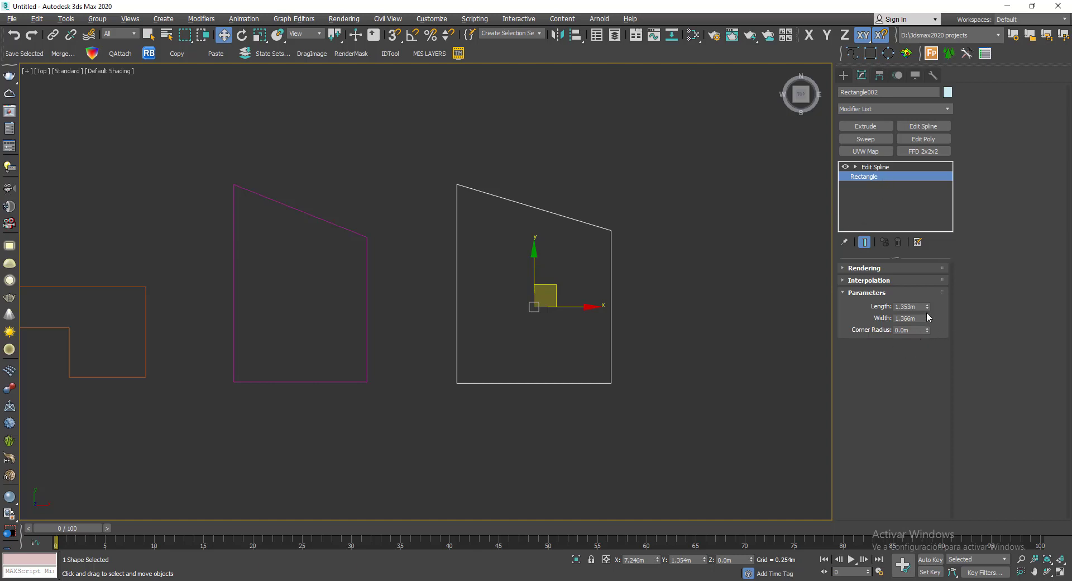
left_click_drag(927, 305, 927, 288)
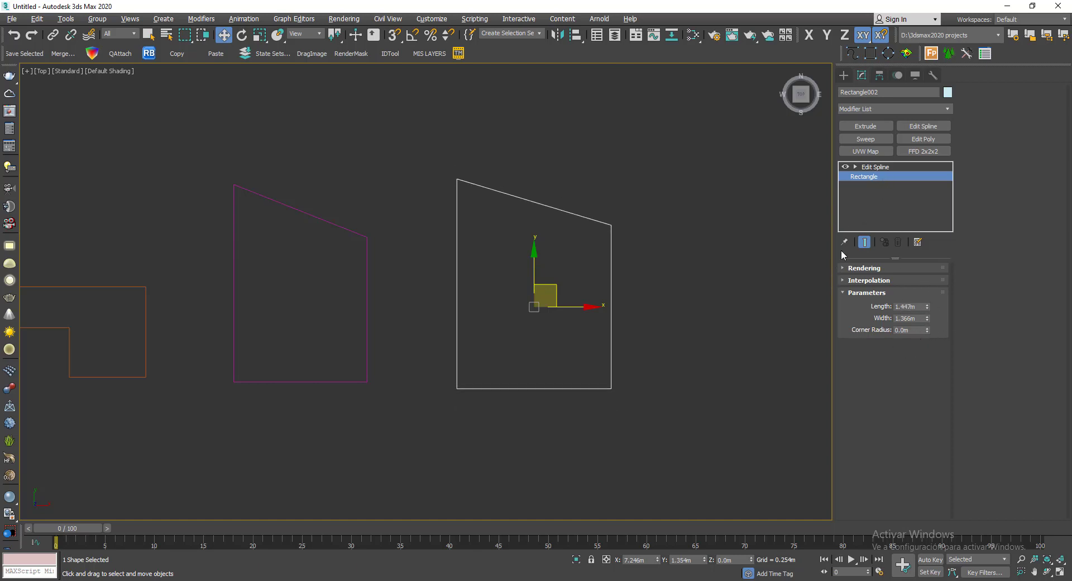
key("ctrl+z")
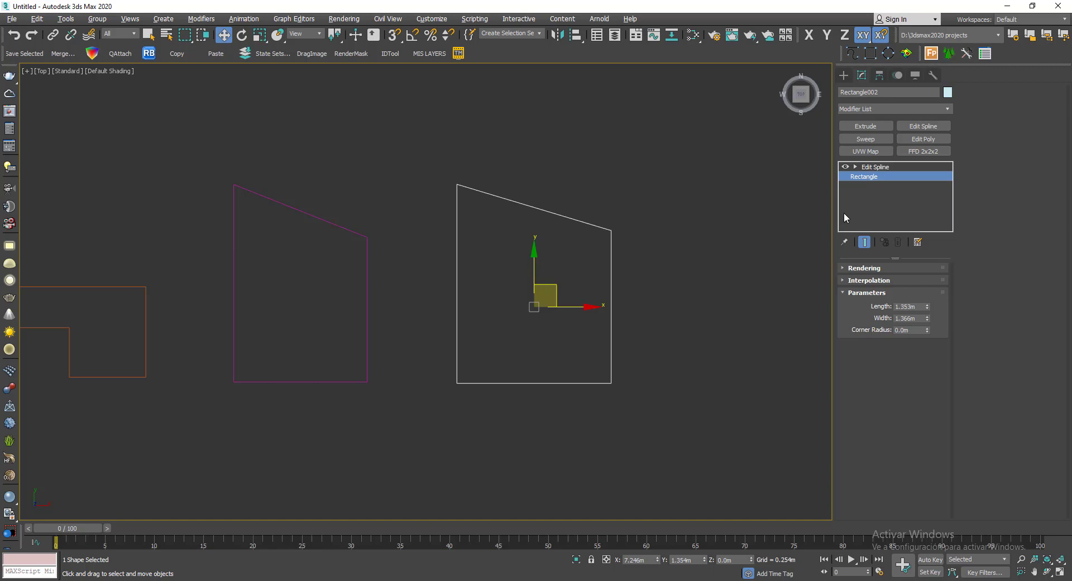
- Return to the Edit Spline level and compare the light blue shape's modifier stack with the magenta Editable Spline's, leaving nothing selected
left_click(888, 168)
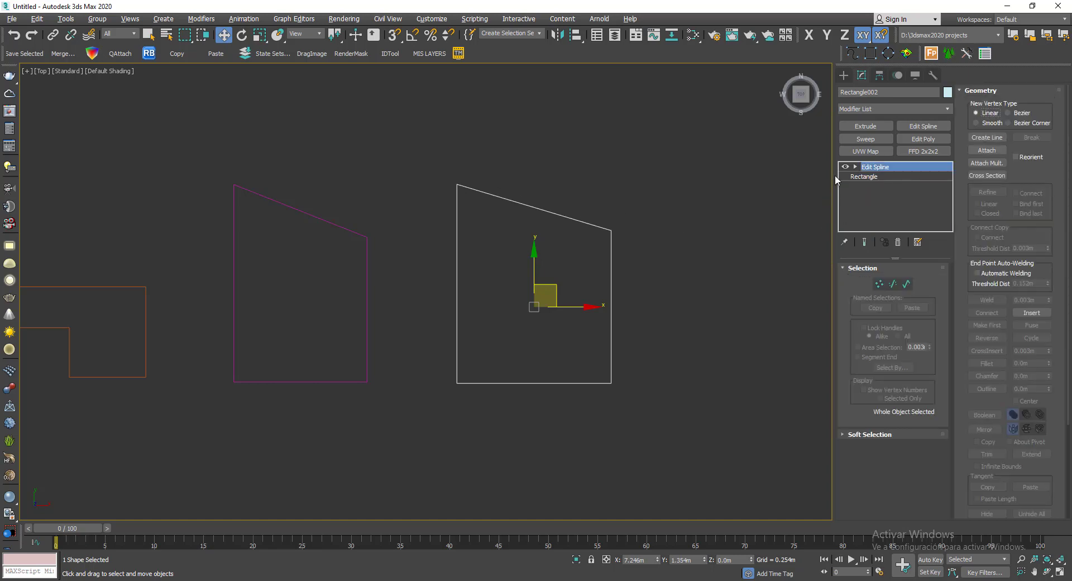
left_click(621, 261)
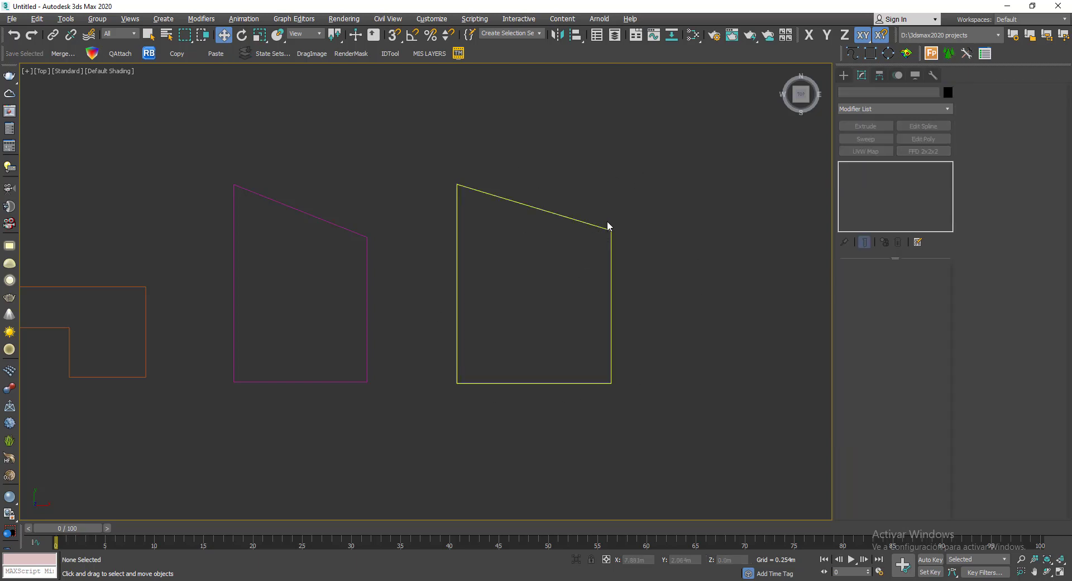
left_click_drag(608, 208, 546, 268)
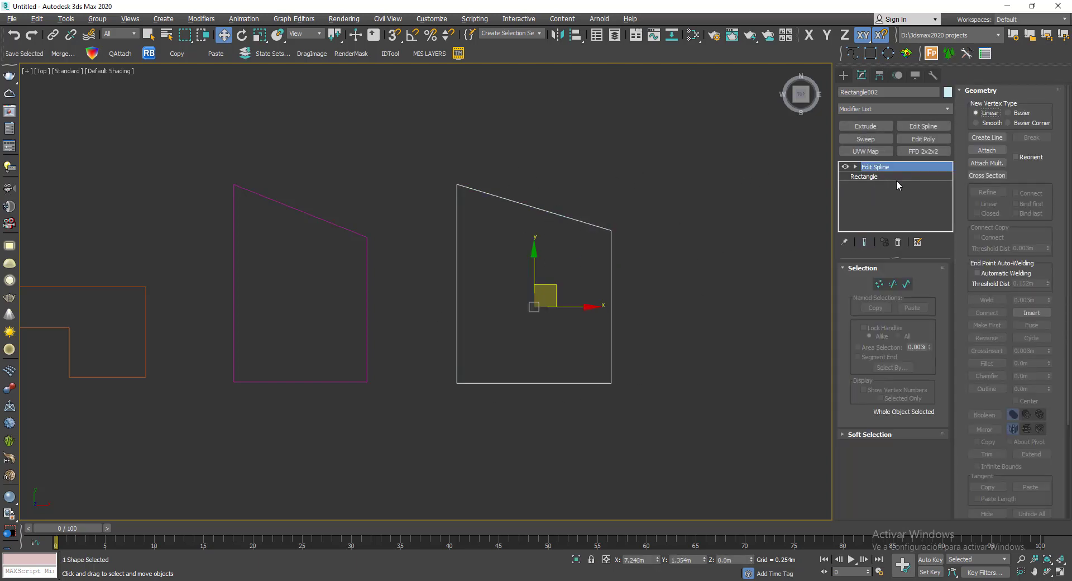
middle_click_drag(433, 181, 513, 180)
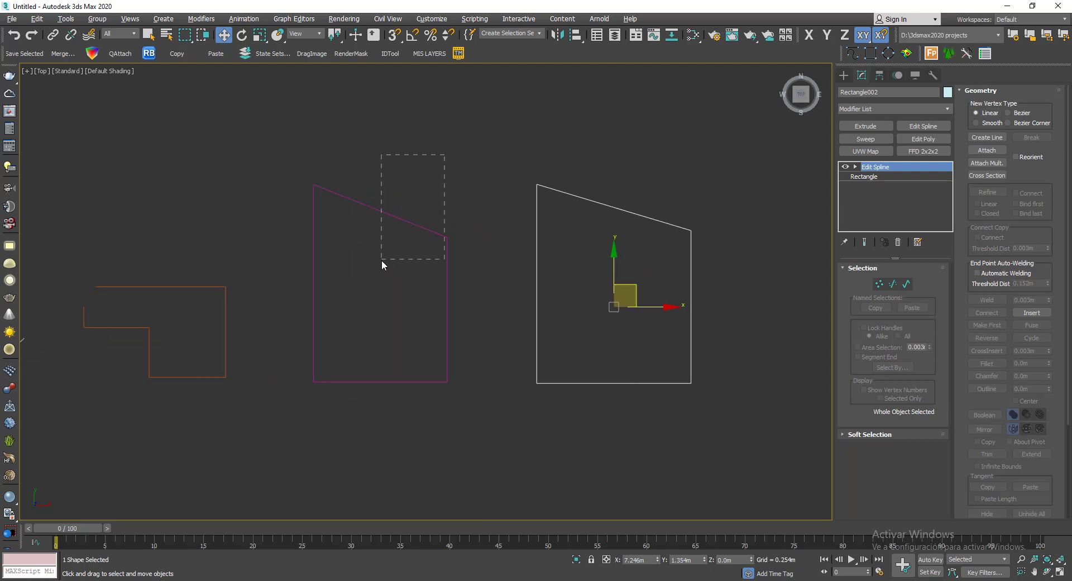
left_click_drag(380, 260, 381, 259)
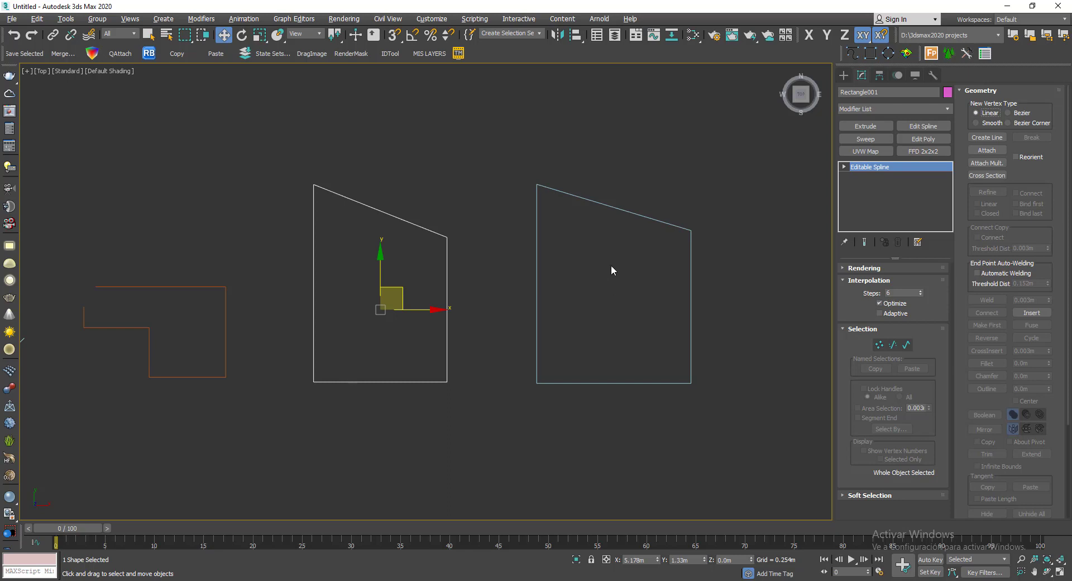
middle_click_drag(447, 227, 505, 212)
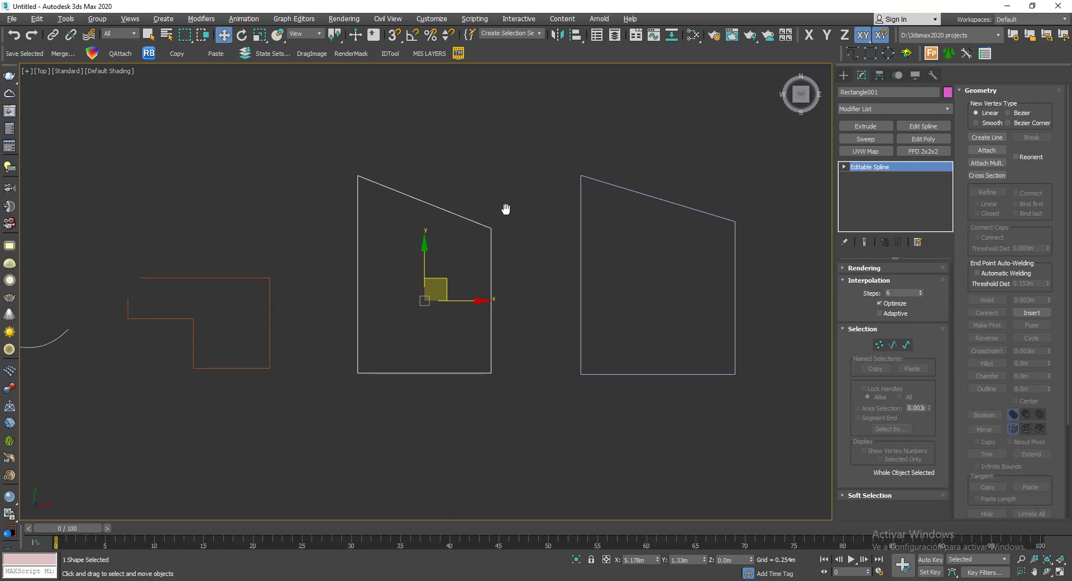
left_click(433, 433)
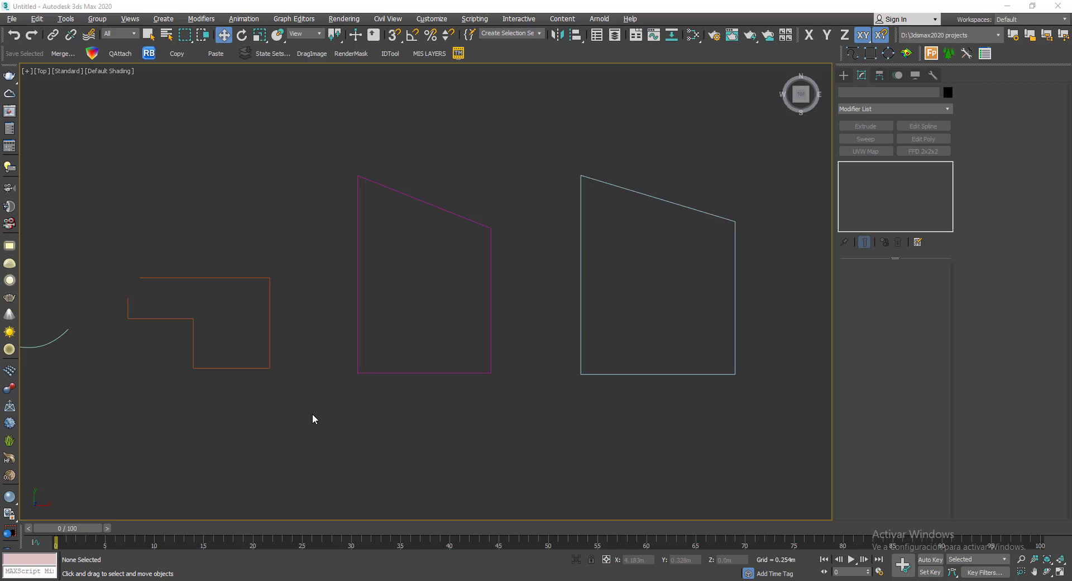
- Examine the open orange line and its Line entry in the modifier stack, then deselect it
middle_click_drag(313, 419, 517, 413)
scroll(380, 349, "up", 2)
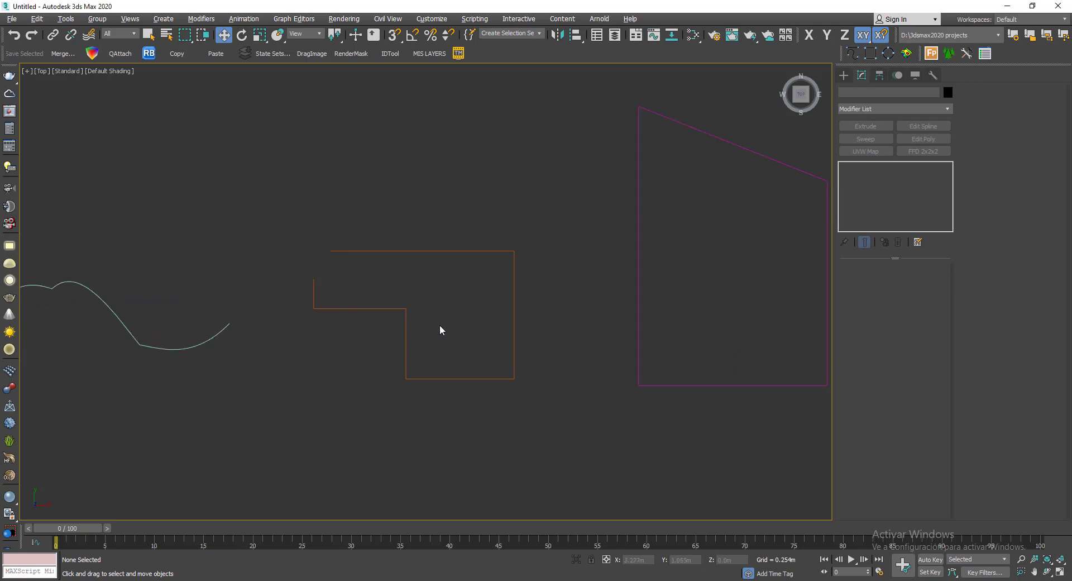
scroll(440, 329, "up", 2)
left_click_drag(526, 154, 450, 240)
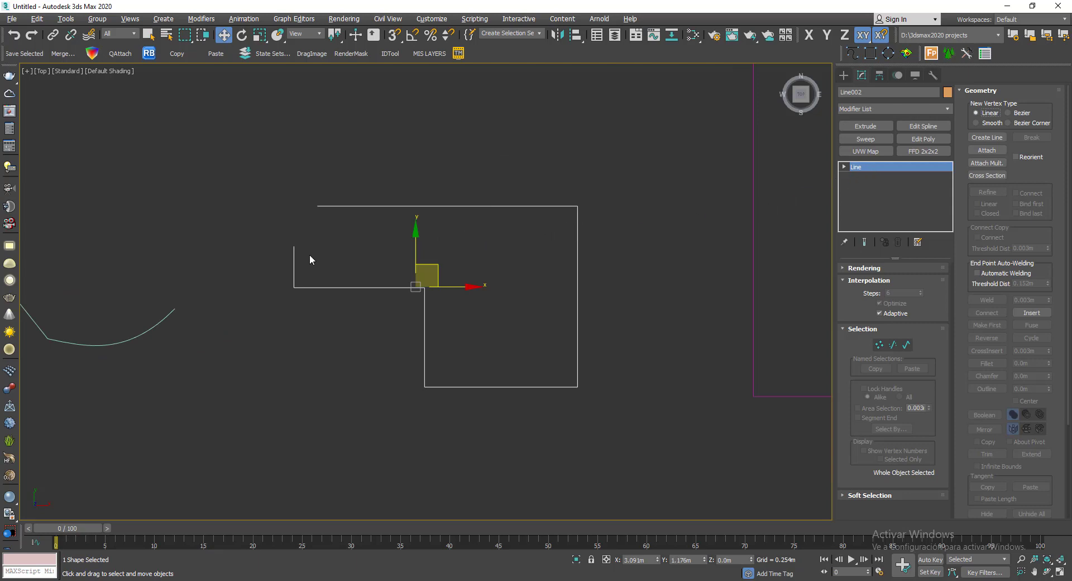
left_click(274, 222)
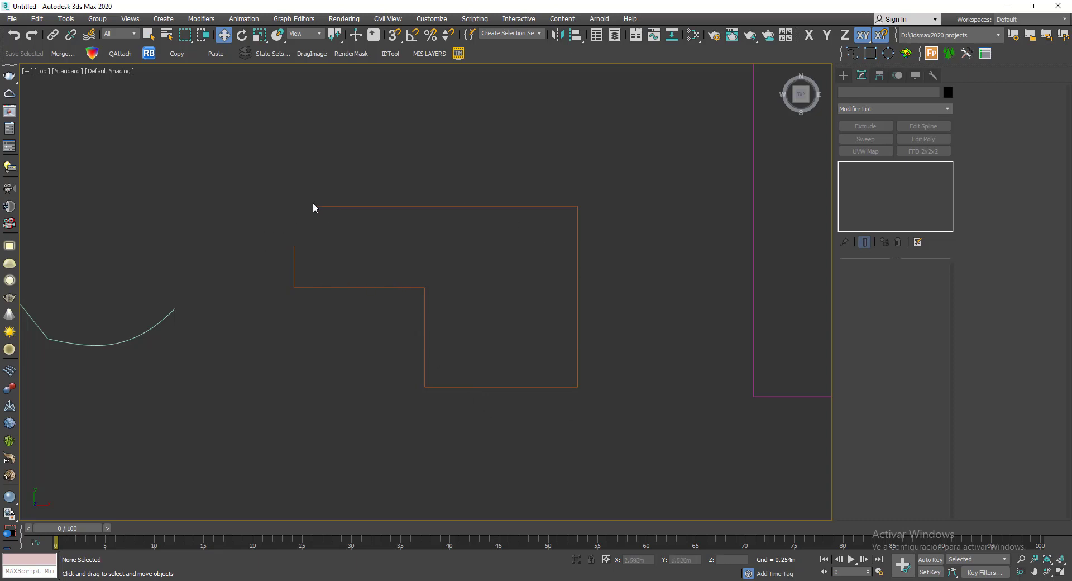
scroll(485, 226, "down", 3)
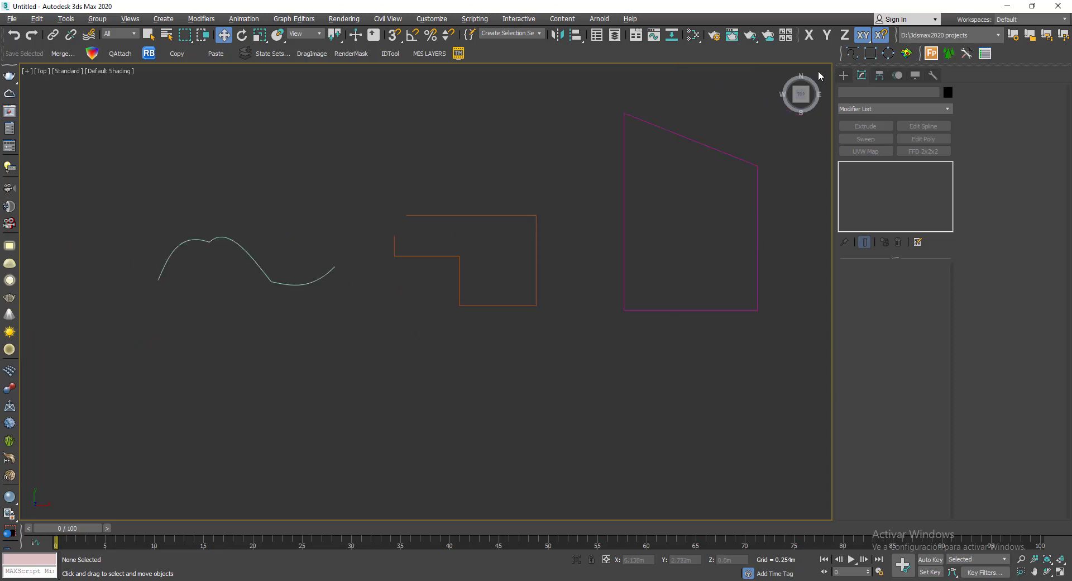
- Draw a closed four-sided line below the orange outline, with one side about 0.87 m long, closing the spline at its first vertex
left_click(851, 54)
left_click(299, 347)
left_click(423, 330)
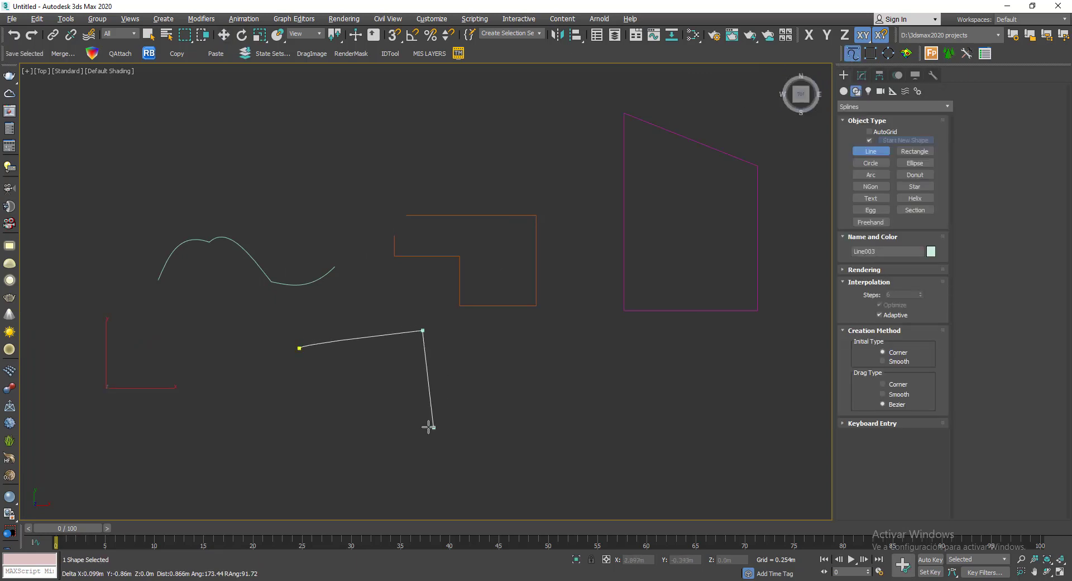
left_click(434, 427)
left_click(352, 417)
left_click(321, 379)
scroll(299, 350, "up", 4)
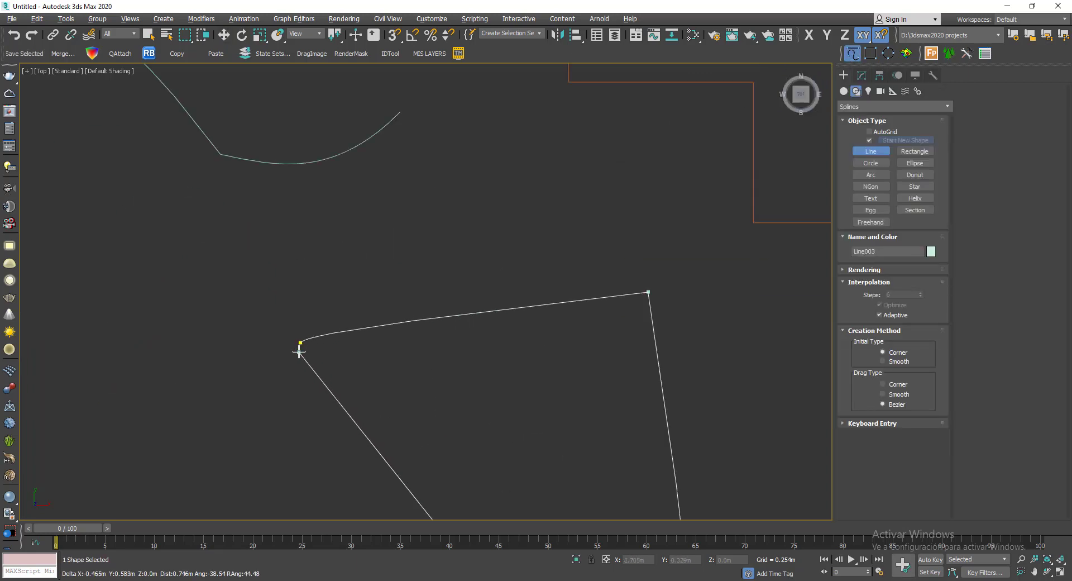
left_click(299, 343)
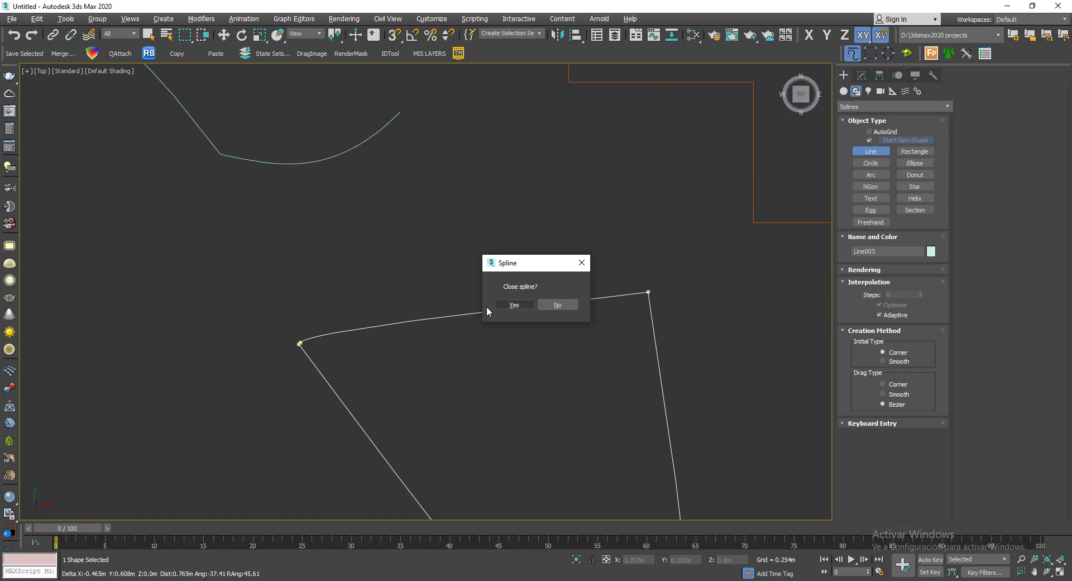
left_click(513, 305)
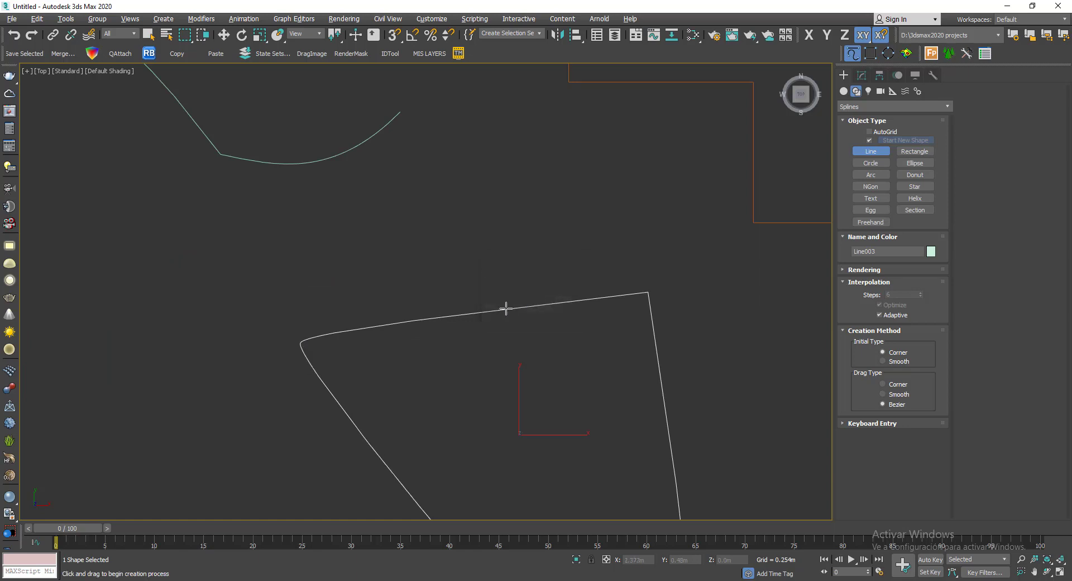
key("w")
scroll(379, 262, "down", 5)
middle_click_drag(491, 293, 463, 307)
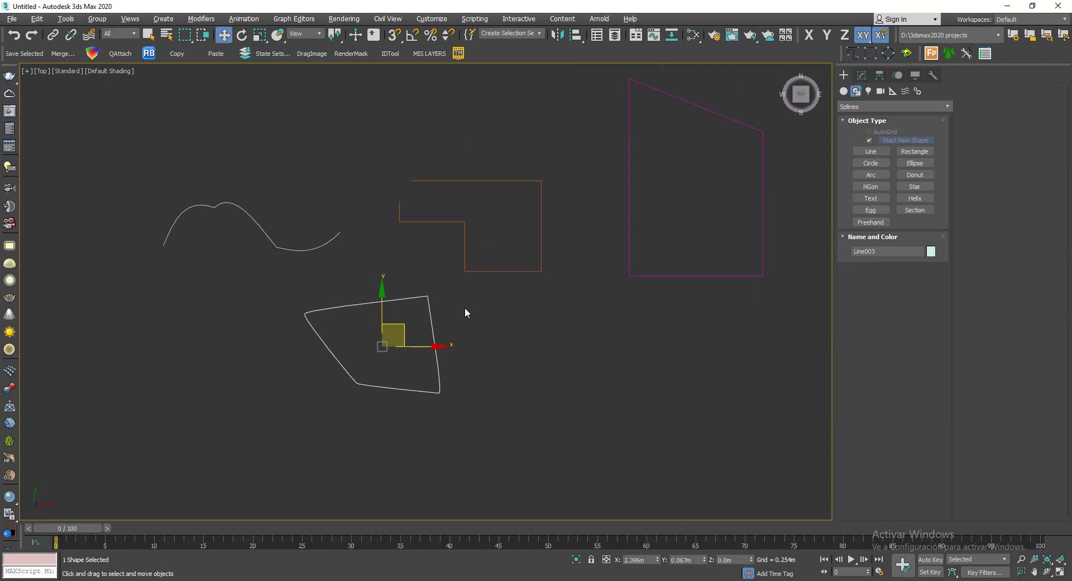
- Extrude all five shapes together by 1.372 m, then clear the selection
left_click_drag(516, 240, 481, 301, "ctrl")
mouse_move(511, 318)
middle_mouse_down("alt")
mouse_move(584, 261)
mouse_move(565, 257)
mouse_move(518, 302)
middle_mouse_up("alt")
scroll(511, 257, "down", 3)
left_click_drag(501, 270, 309, 394)
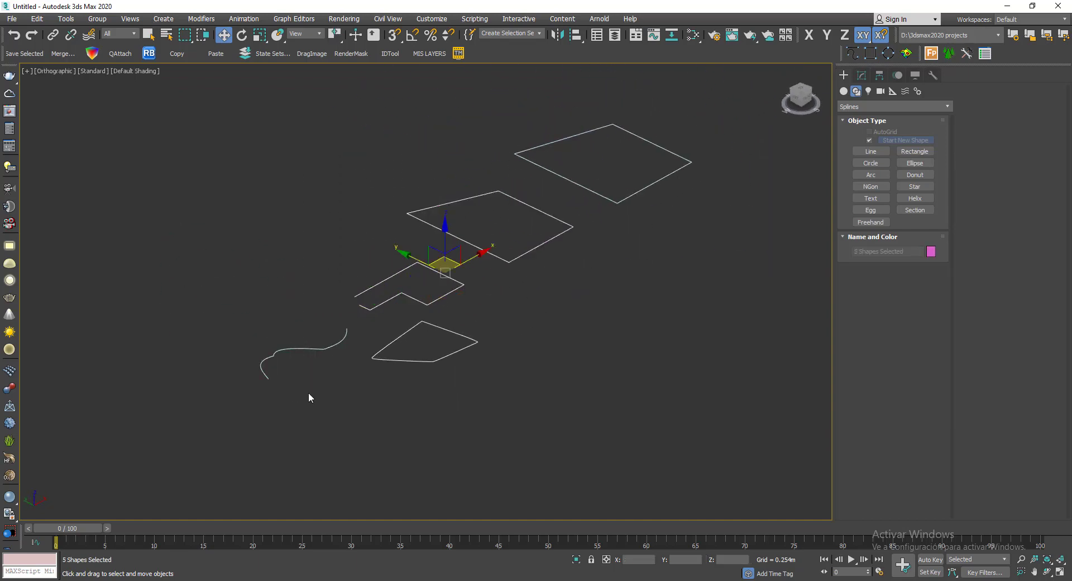
left_click(862, 75)
left_click(865, 126)
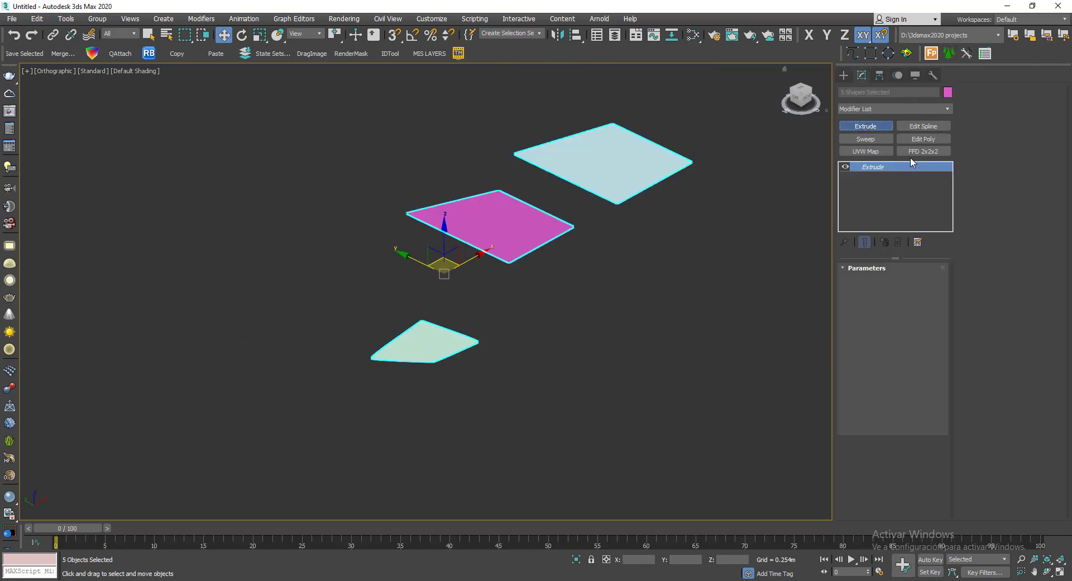
left_click_drag(926, 283, 926, 238)
left_click(592, 318)
scroll(591, 318, "down", 2)
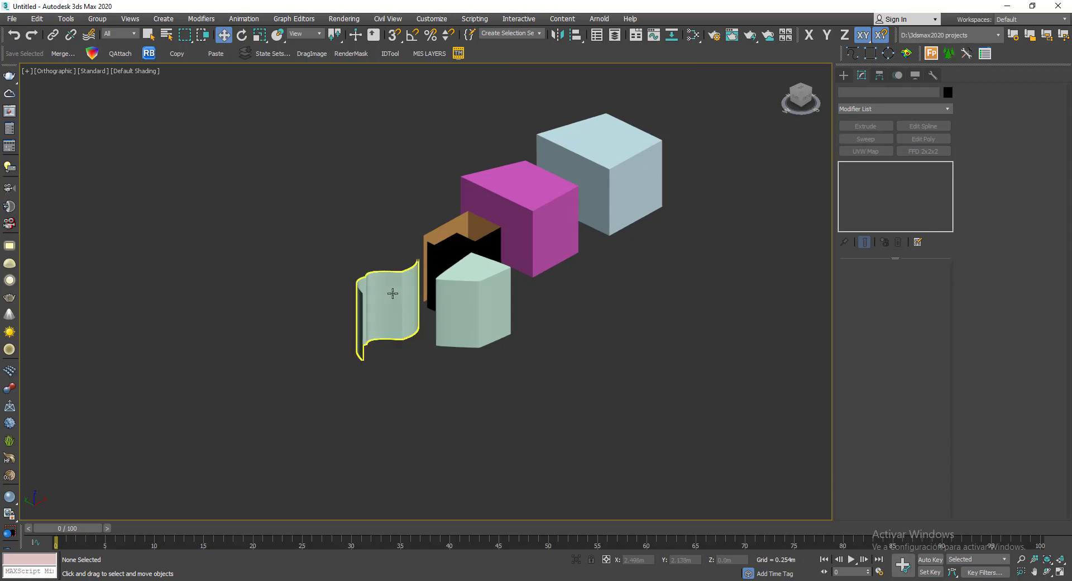
- Examine the extruded wavy curve, the extruded closed line and the extruded open orange line from different angles
left_click(390, 295)
mouse_move(391, 294)
middle_mouse_down("alt")
mouse_move(417, 340)
mouse_move(549, 297)
mouse_move(392, 299)
middle_mouse_up("alt")
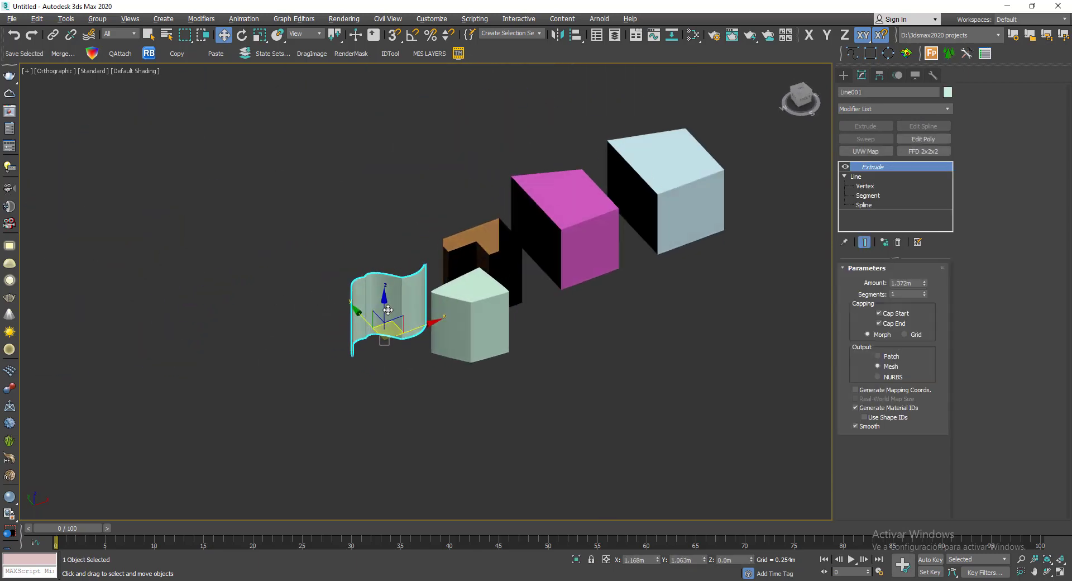
scroll(392, 299, "up", 4)
scroll(393, 298, "down", 3)
left_click(534, 340)
middle_click_drag(533, 341, 452, 353, "alt")
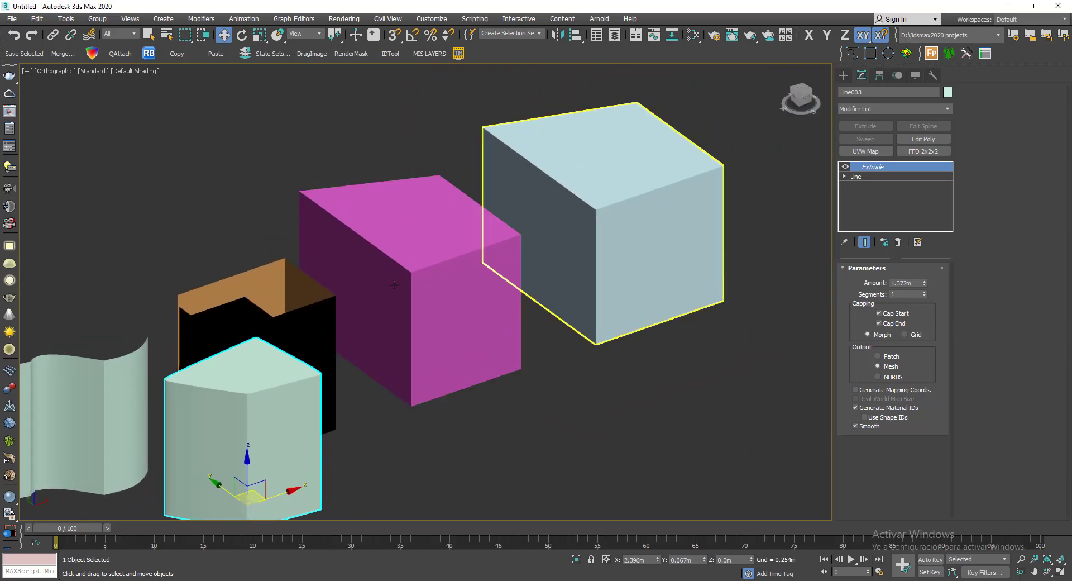
middle_click_drag(614, 186, 820, 89)
left_click(468, 222)
middle_click_drag(467, 222, 537, 272, "alt")
middle_click_drag(632, 310, 461, 316, "alt")
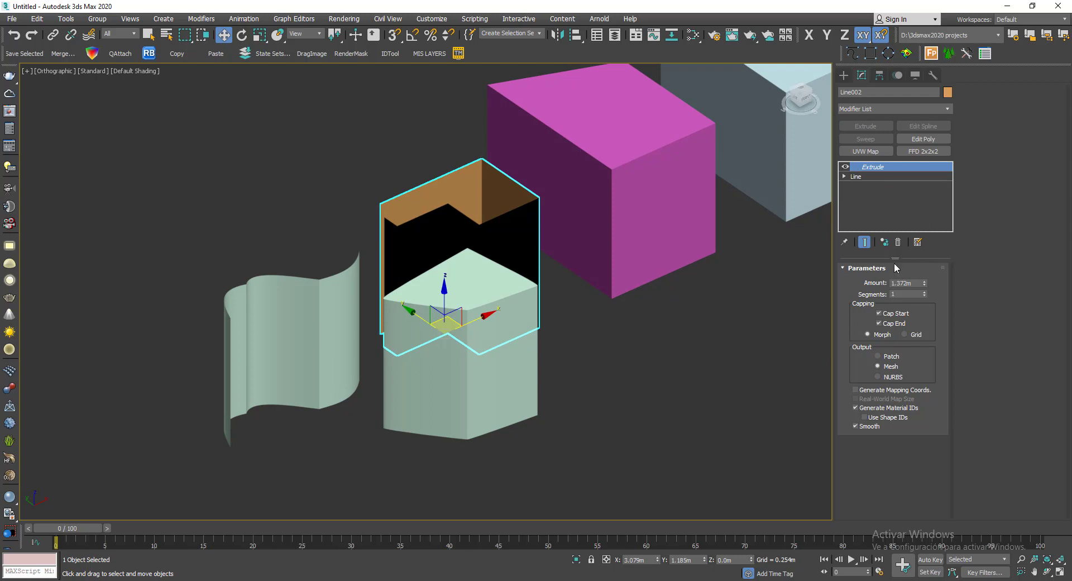
- Try removing the Extrude modifier from the open orange line
left_click(898, 242)
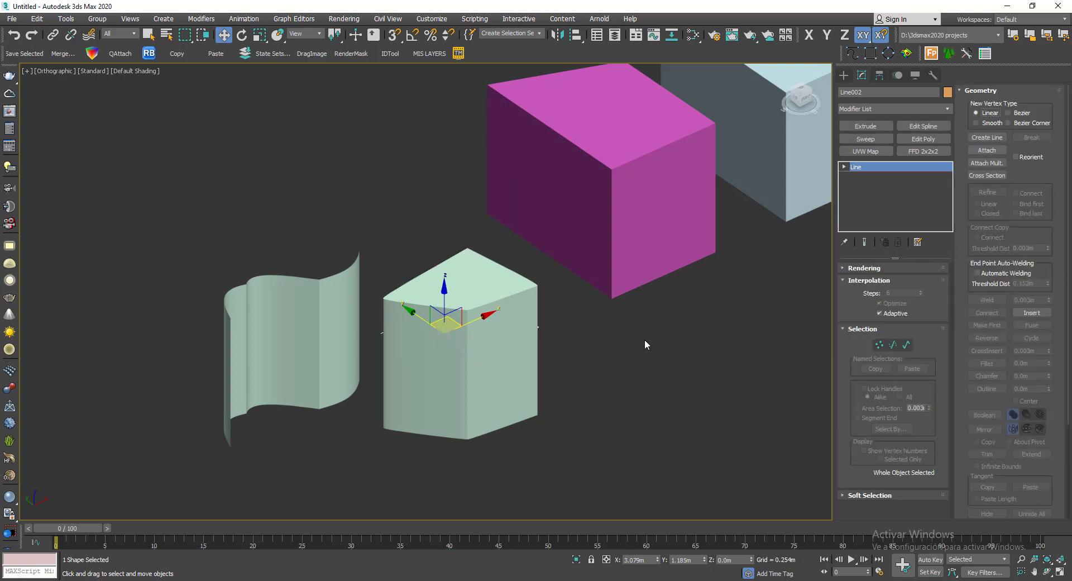
scroll(517, 337, "down", 5)
left_click(517, 338)
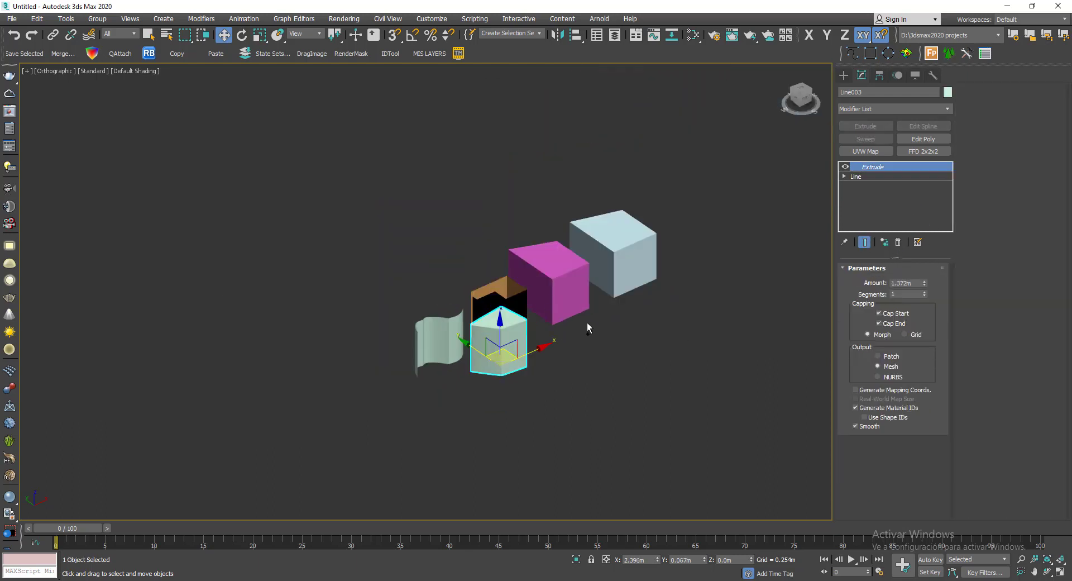
- Undo the extrusion of all five shapes and return to the Top view with nothing selected
key("ctrl+a")
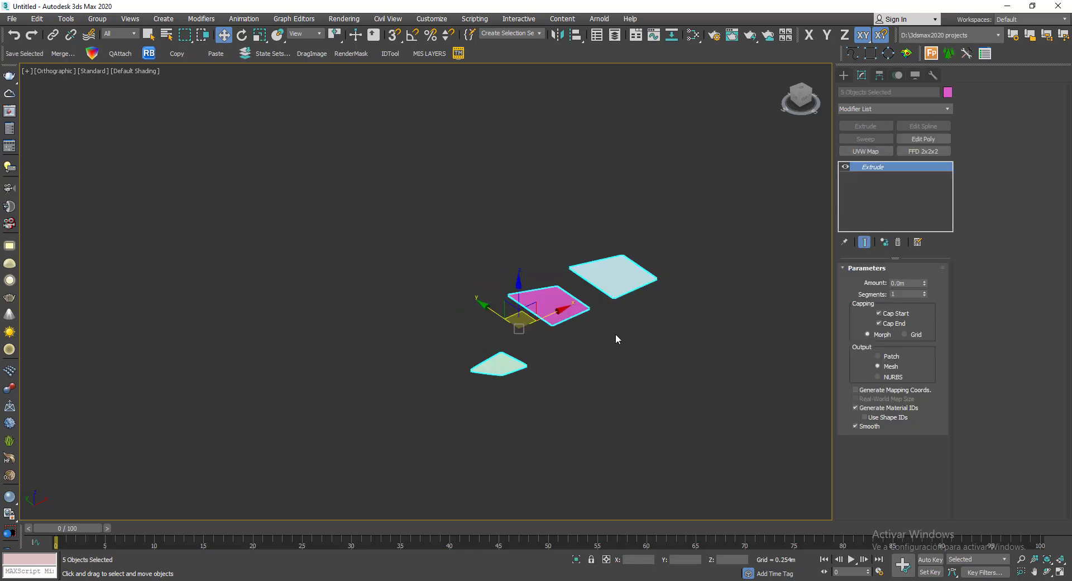
key("ctrl+z")
key("t")
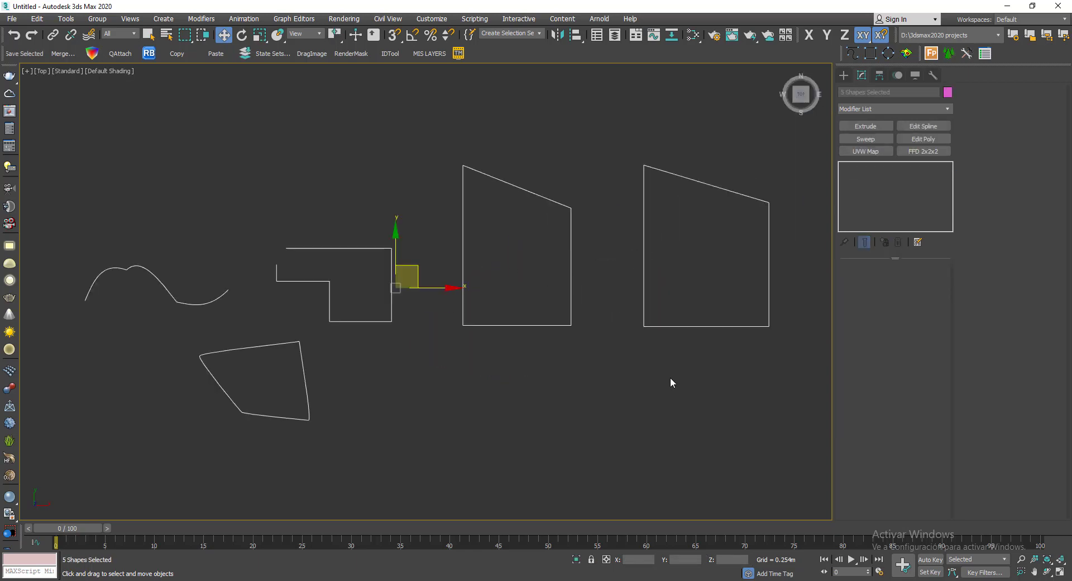
left_click(375, 241)
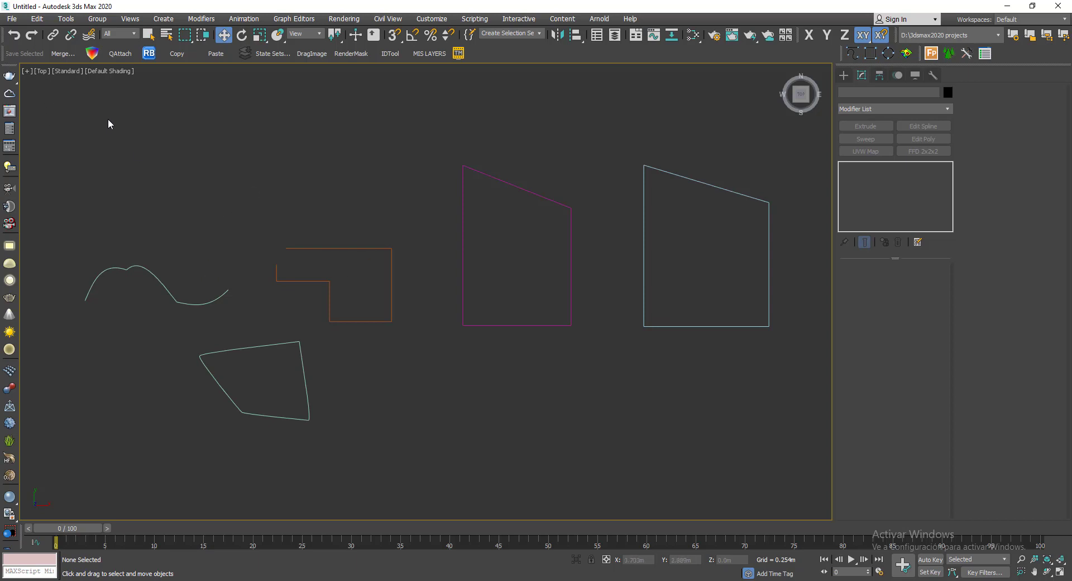
- Select the open orange line and enter its Vertex sub-object level
left_click(42, 71)
left_click(140, 139)
middle_click_drag(294, 264, 494, 255)
scroll(494, 255, "up", 5)
middle_click_drag(630, 205, 533, 115)
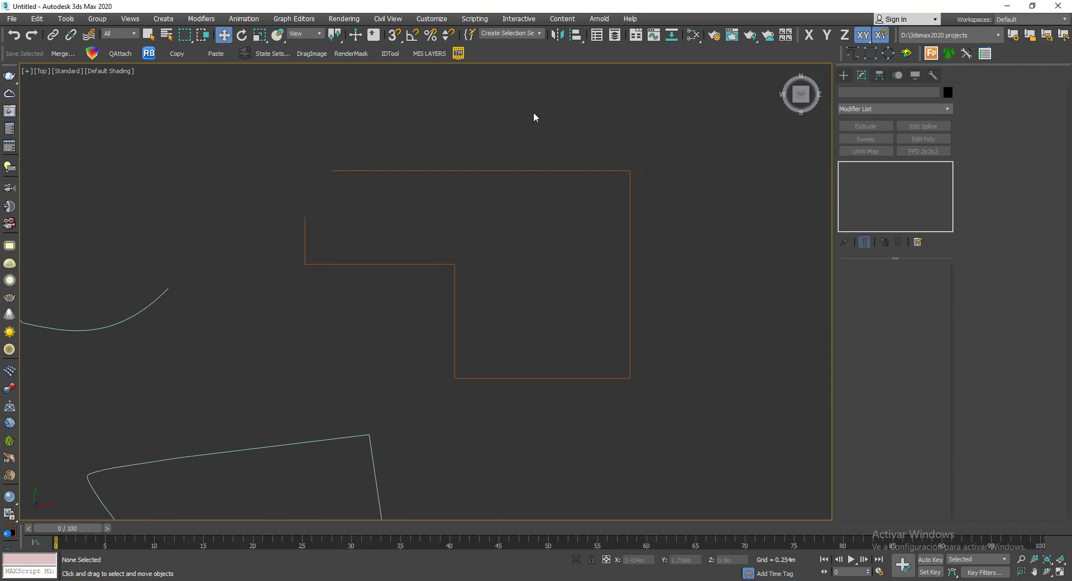
left_click_drag(501, 160, 455, 201)
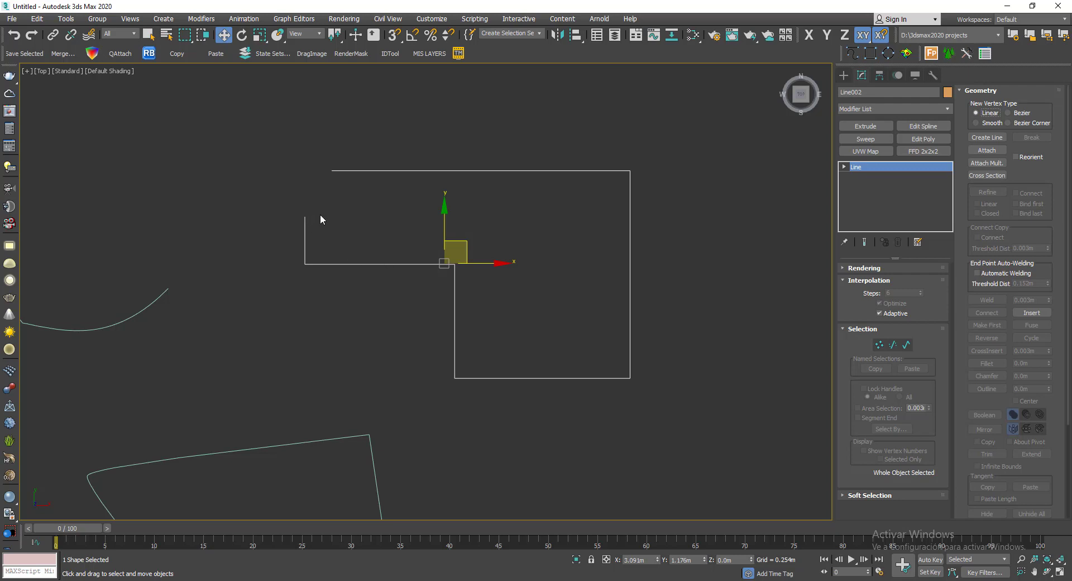
left_click(878, 343)
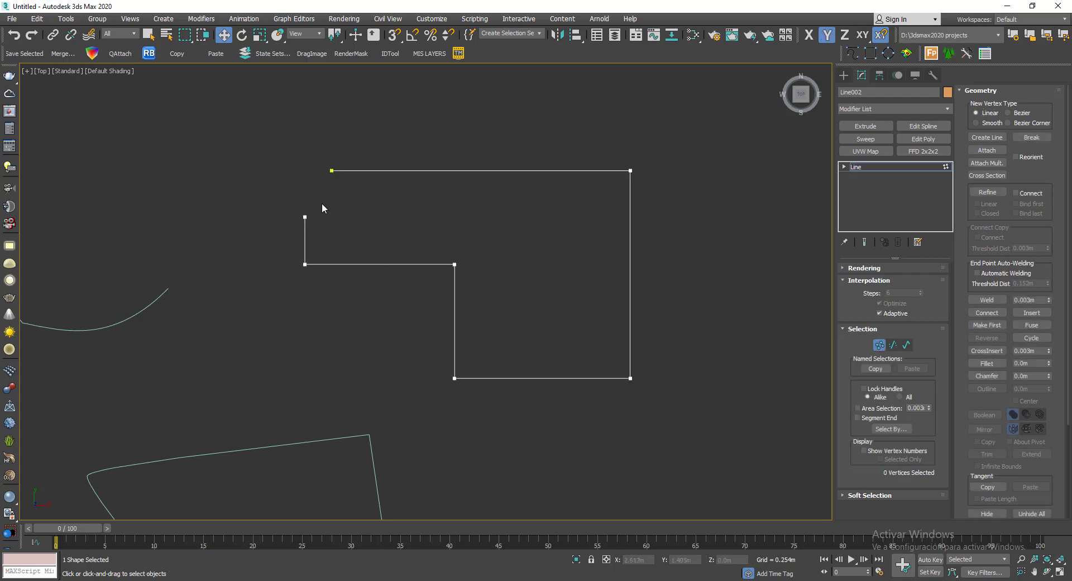
- Try moving the lower free end vertex of the orange line freehand to the other end vertex, and undo the move
left_click(305, 217)
left_click_drag(319, 203, 353, 160)
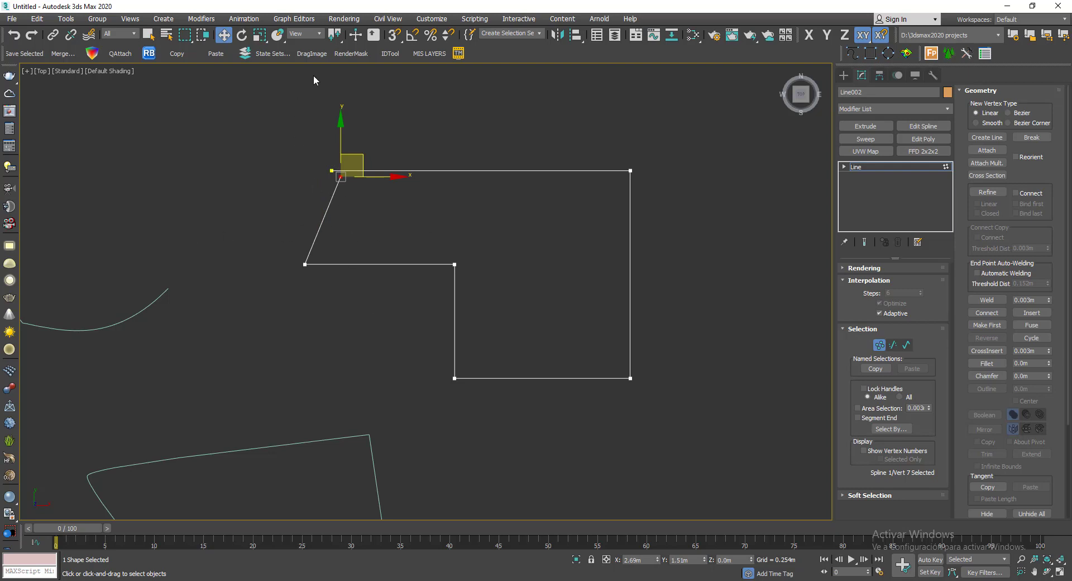
key("ctrl+z")
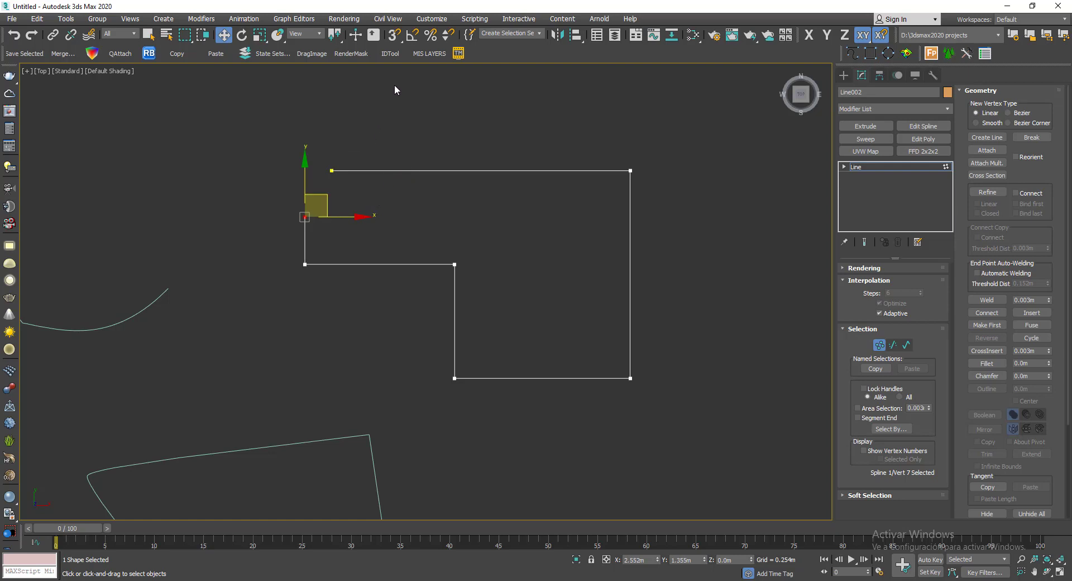
- Turn on vertex snapping and move the orange line's lower free end vertex exactly onto its other end vertex
left_click_drag(392, 40, 399, 74)
mouse_move(399, 77)
left_mouse_down()
mouse_move(413, 82)
mouse_move(397, 77)
left_mouse_up()
left_click_drag(397, 78, 397, 78)
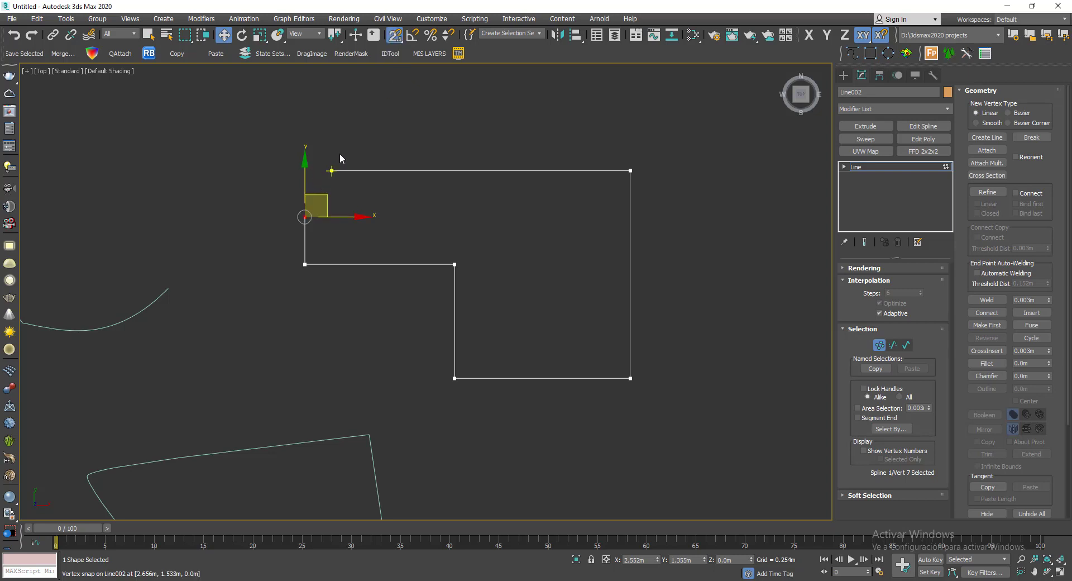
middle_click_drag(361, 151, 344, 174)
scroll(344, 178, "up", 2)
middle_click_drag(409, 274, 486, 273)
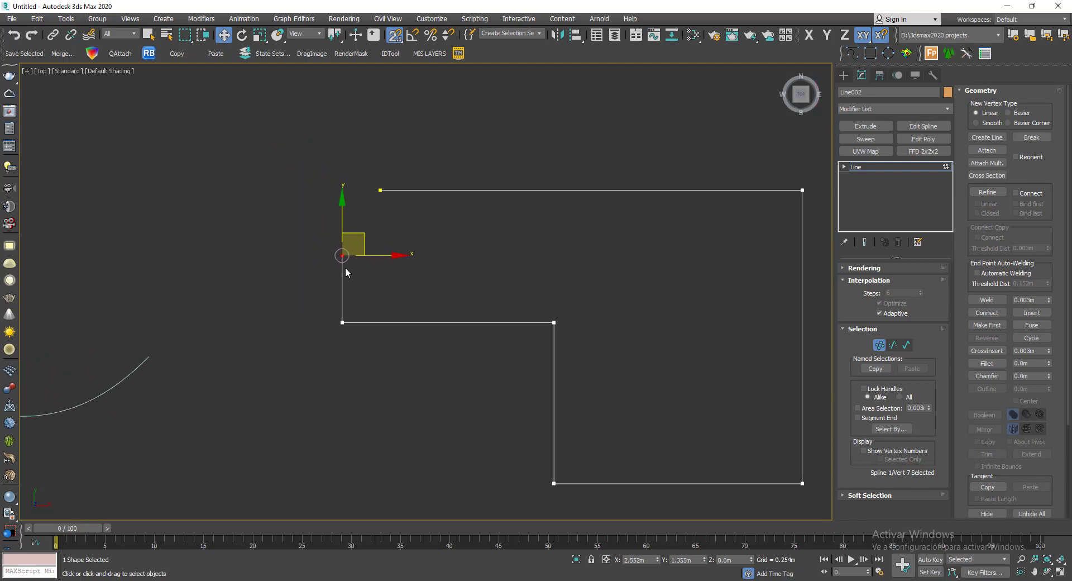
left_click(394, 35)
left_click_drag(362, 242, 380, 190)
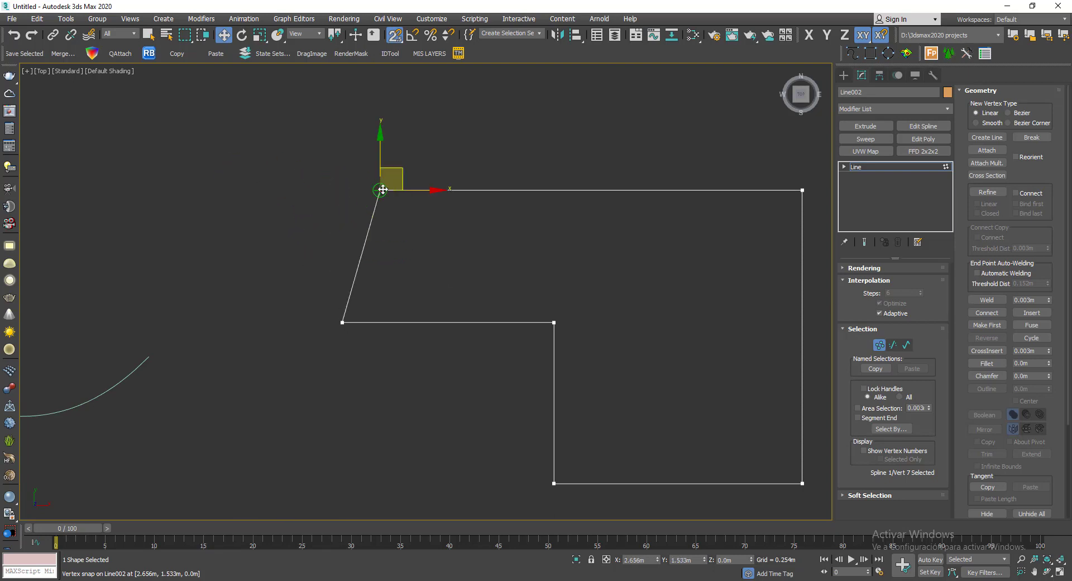
middle_click_drag(477, 140, 438, 129)
left_click(435, 120)
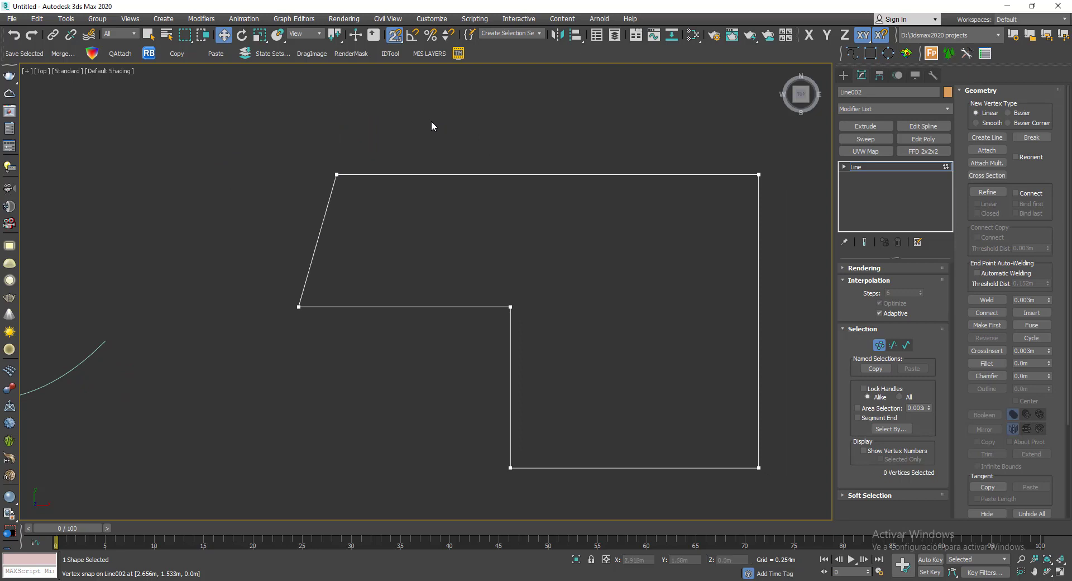
scroll(437, 149, "down", 2)
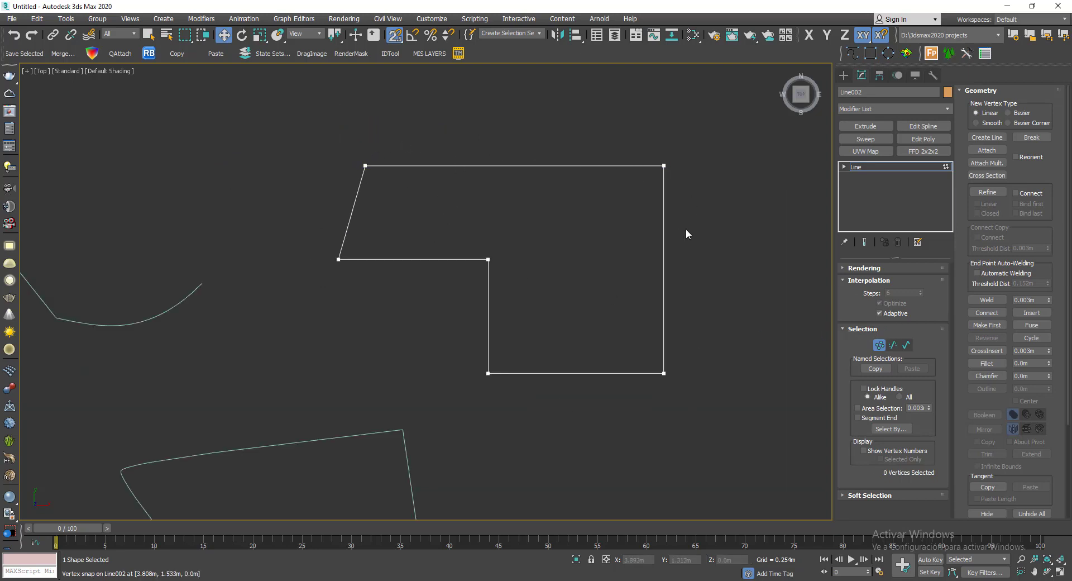
- Leave the Vertex level and examine close up the corner where the orange line's two ends meet
left_click(880, 345)
scroll(344, 161, "up", 2)
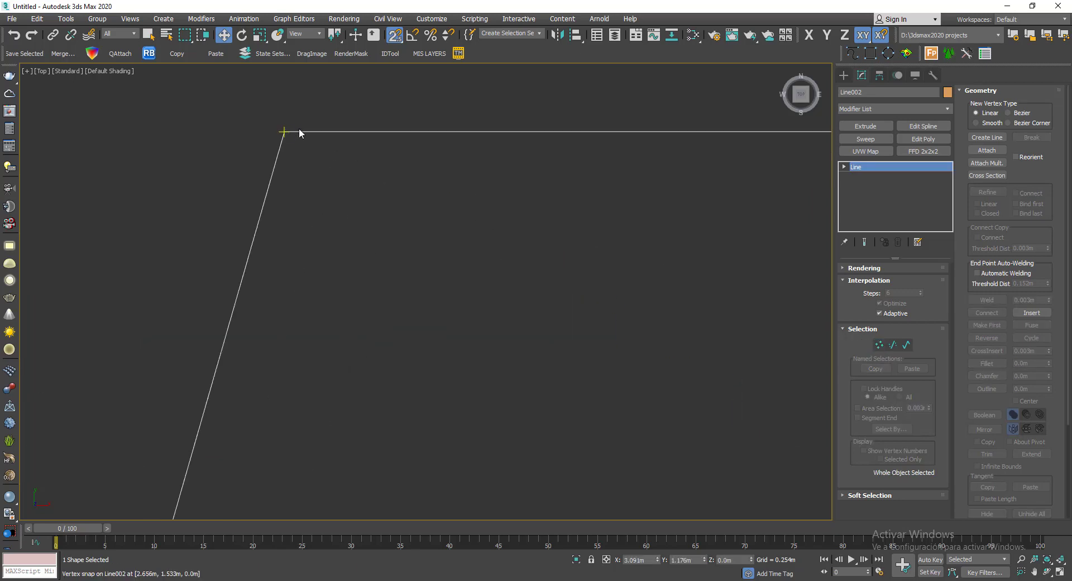
left_click_drag(285, 132, 284, 124)
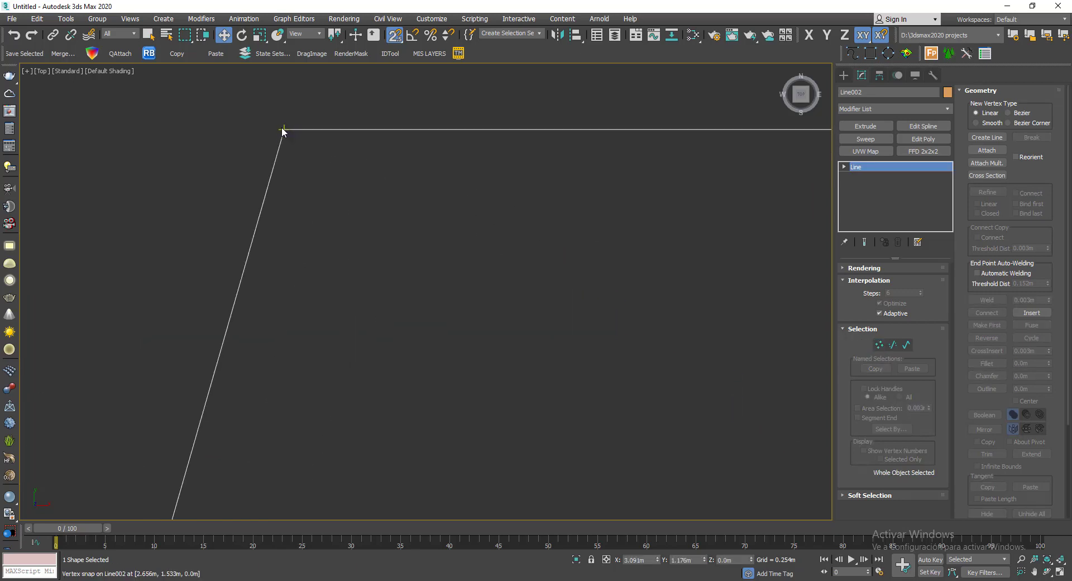
scroll(247, 209, "down", 6)
middle_click_drag(407, 239, 406, 177)
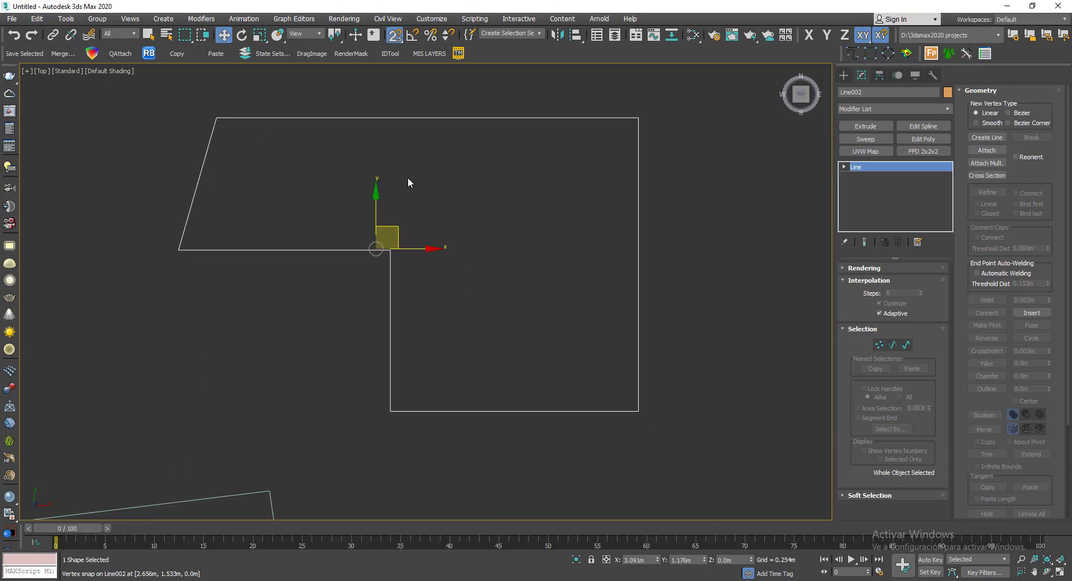
- Show the orange line's vertex numbers and check them by selecting its corner vertices in turn, including the overlapping pair at the snapped corner
left_click(880, 345)
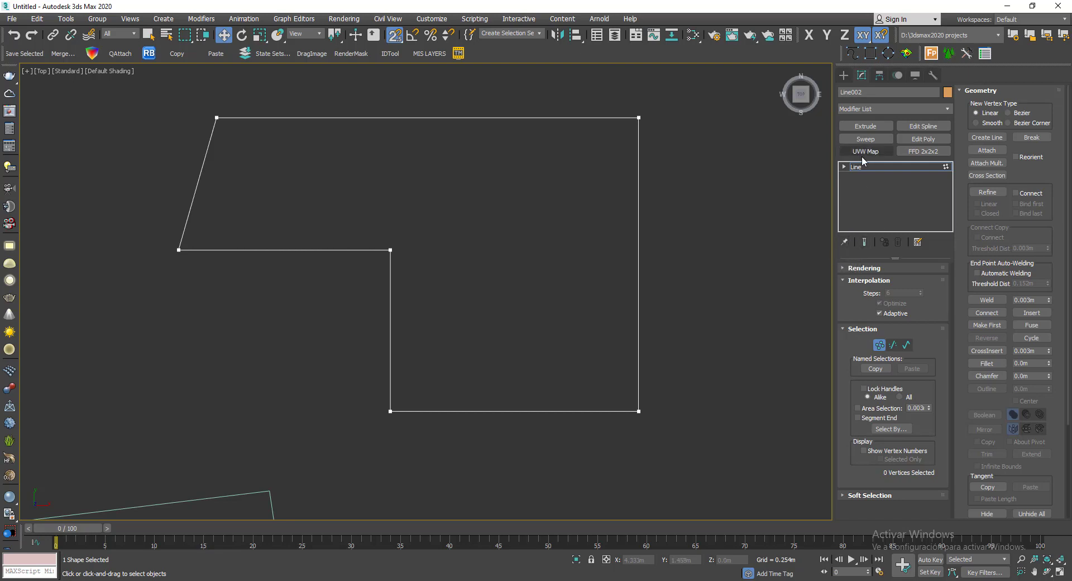
left_click(864, 451)
left_click(639, 117)
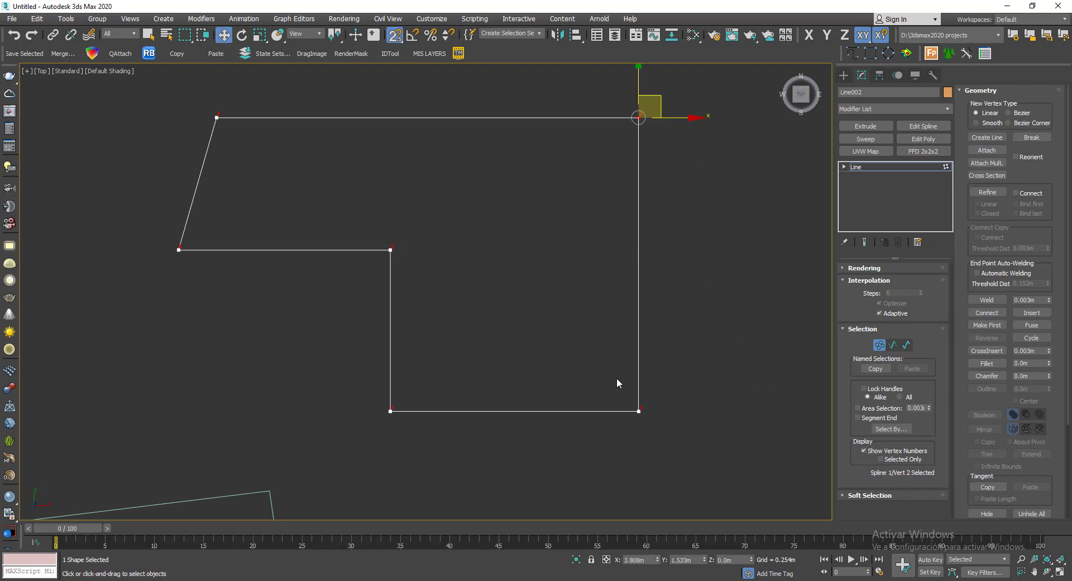
left_click(638, 411)
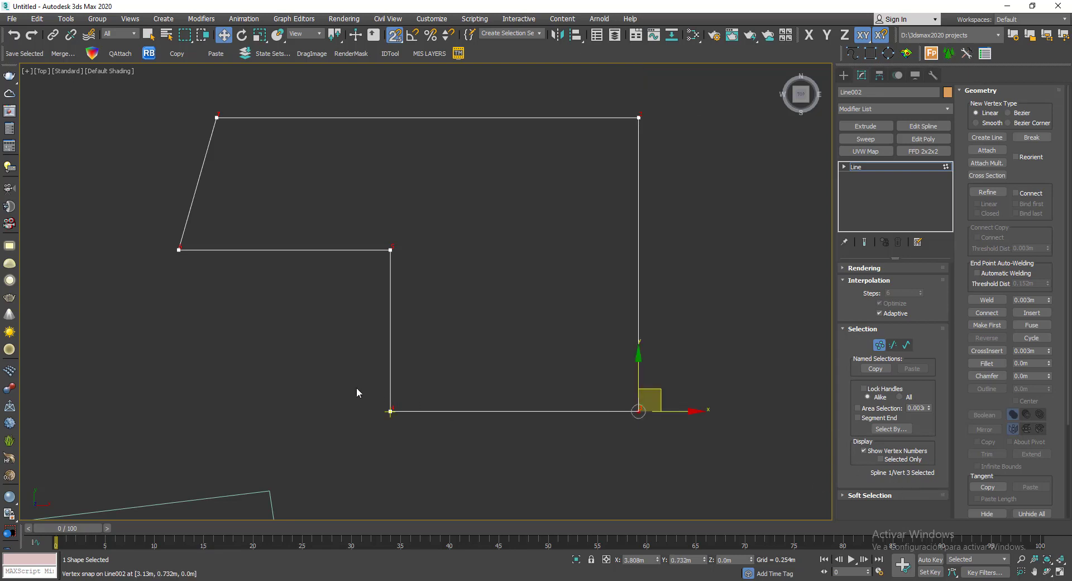
left_click_drag(335, 376, 454, 438)
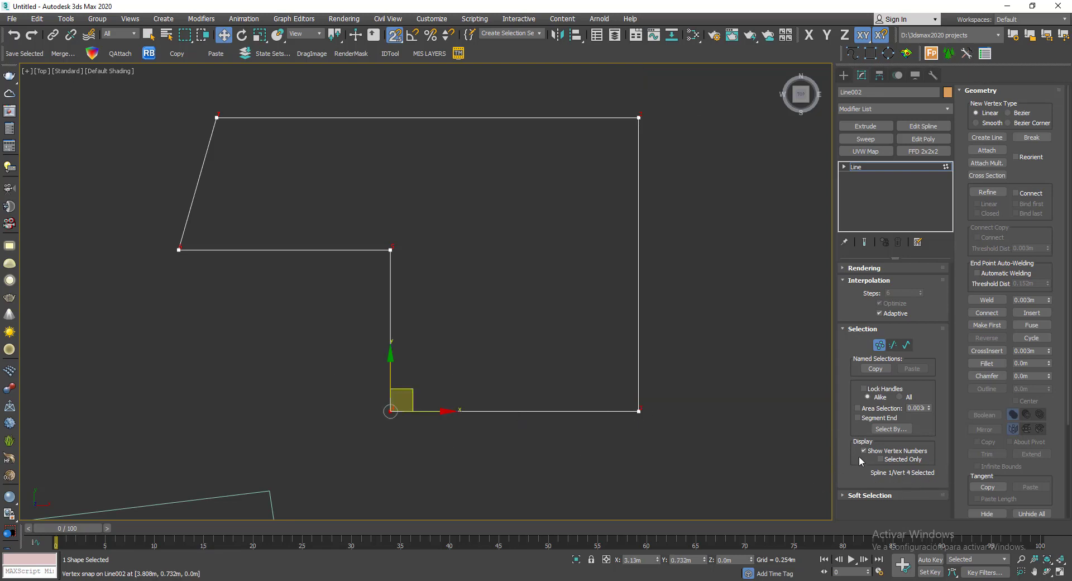
left_click_drag(195, 99, 268, 151)
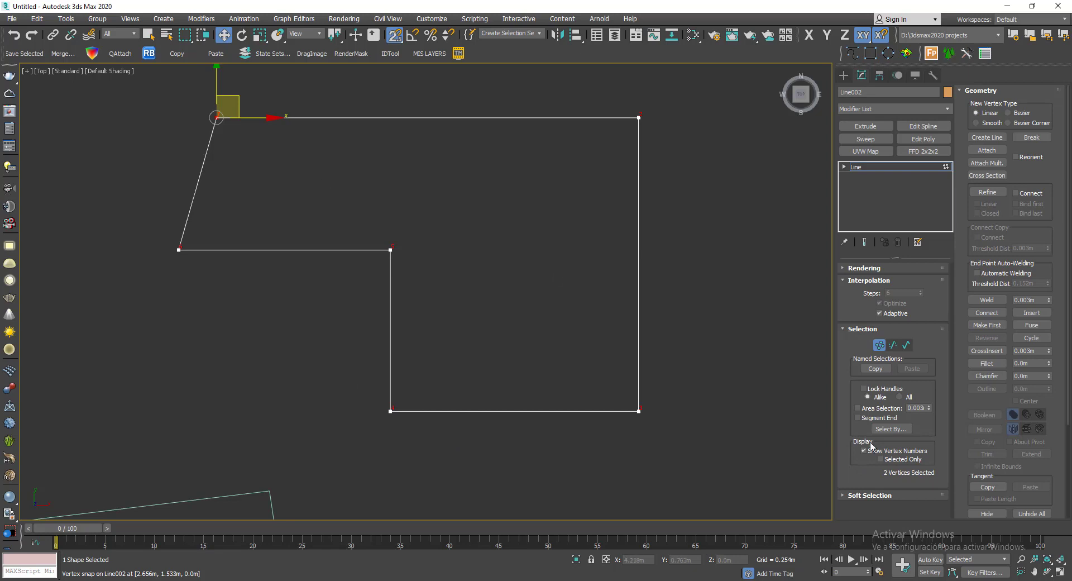
scroll(187, 113, "up", 5)
middle_click_drag(198, 98, 279, 202)
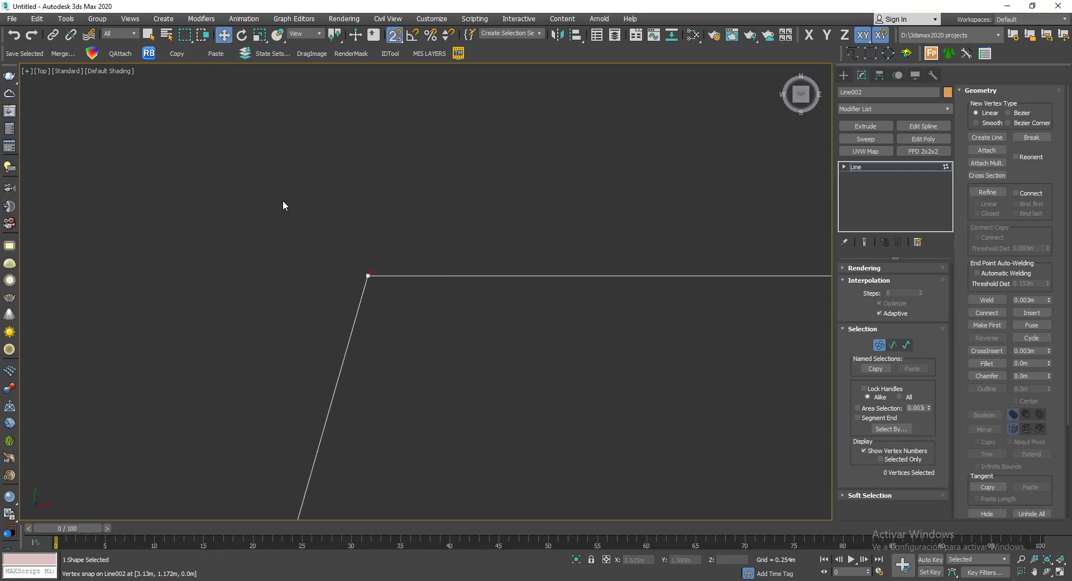
- Select the two overlapping end vertices at the orange line's upper corner together, compare with the whole outline, and clear the selection
left_click_drag(279, 203, 447, 334)
middle_click_drag(447, 334, 396, 244)
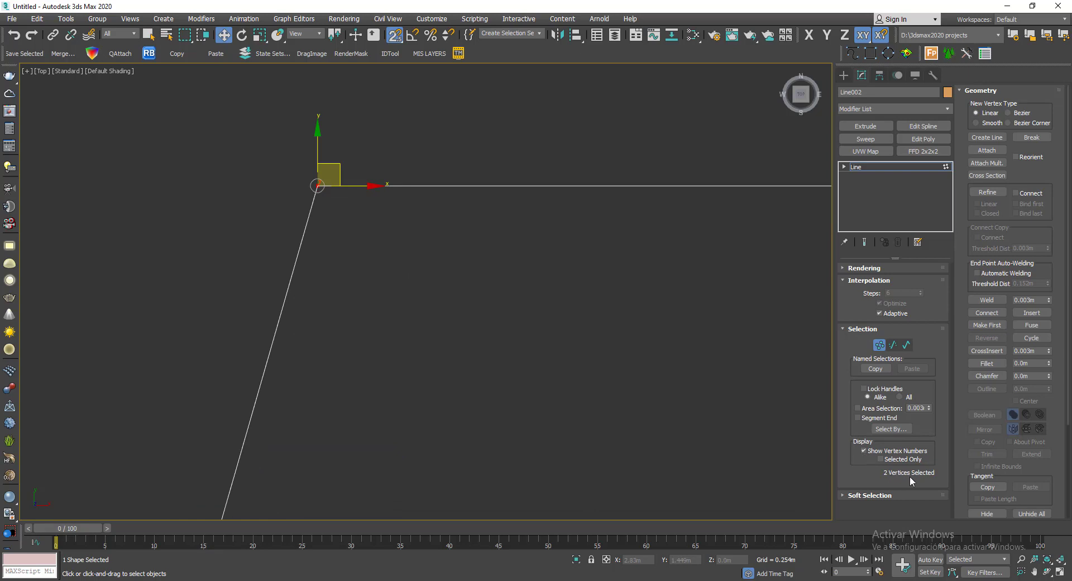
scroll(493, 340, "down", 4)
middle_click_drag(569, 339, 290, 198)
scroll(296, 204, "down", 4)
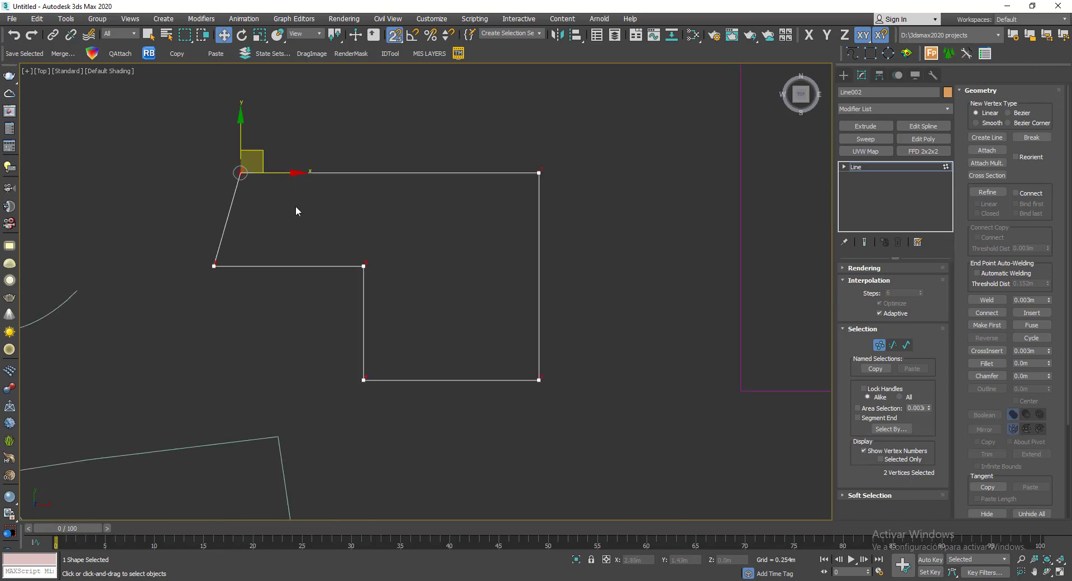
middle_click_drag(335, 229, 294, 211)
scroll(331, 223, "up", 4)
scroll(297, 213, "down", 2)
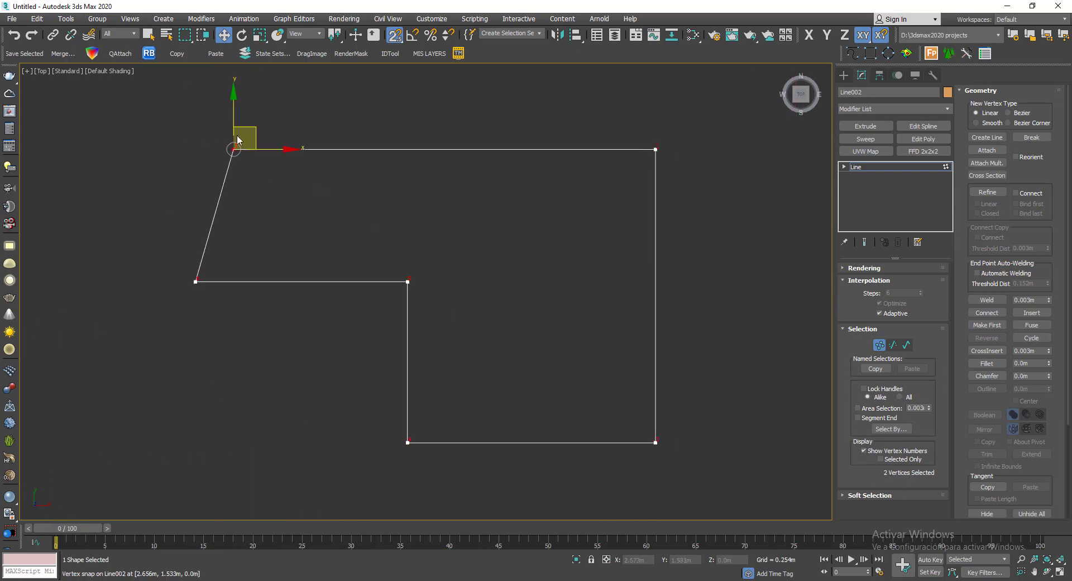
left_click(280, 103)
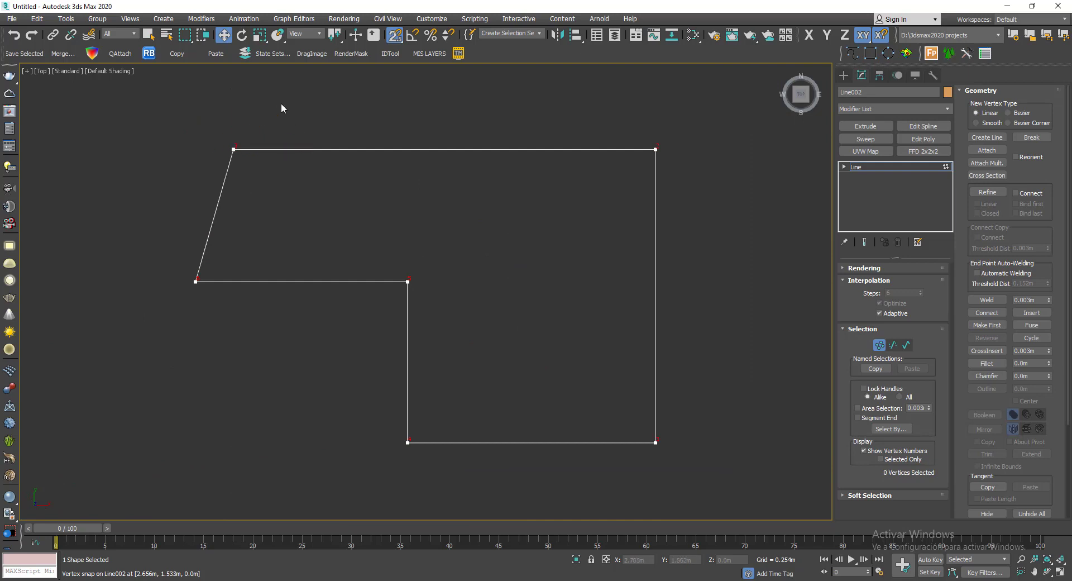
- Move one overlapping end vertex of the orange line away from the upper corner, and snap it back onto the other end vertex
left_click(235, 150)
left_click_drag(234, 150, 144, 135)
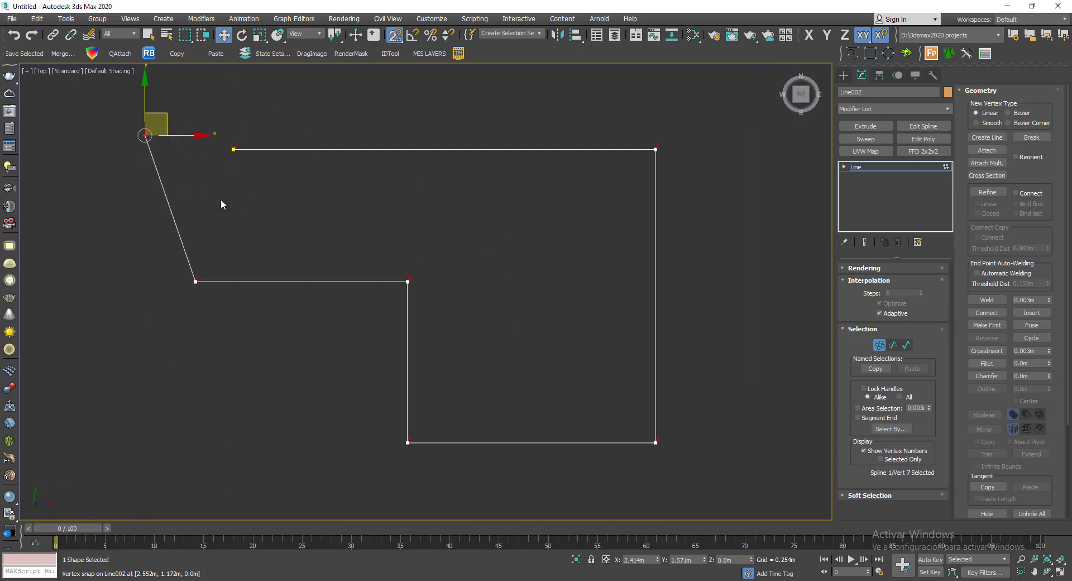
left_click(170, 99)
left_click_drag(104, 168, 104, 168)
left_click_drag(171, 113, 230, 151)
- Select both overlapping end vertices at the orange line's upper corner and weld them with a 0.003 m threshold
middle_click_drag(268, 203, 352, 216)
scroll(320, 155, "up", 2)
scroll(321, 155, "up", 3)
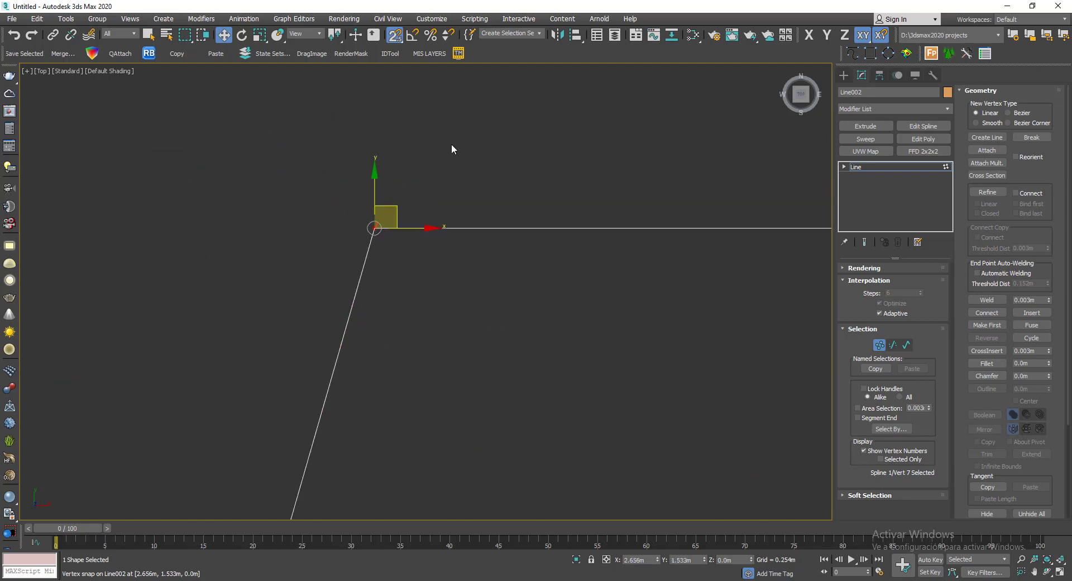
left_click_drag(463, 120, 300, 259)
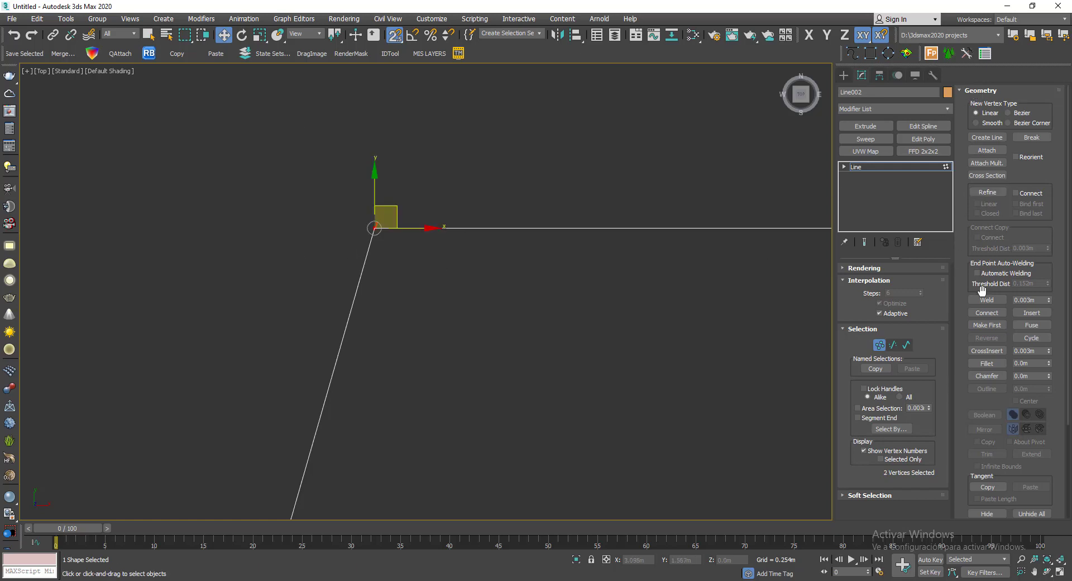
left_click(987, 312)
left_click(972, 300)
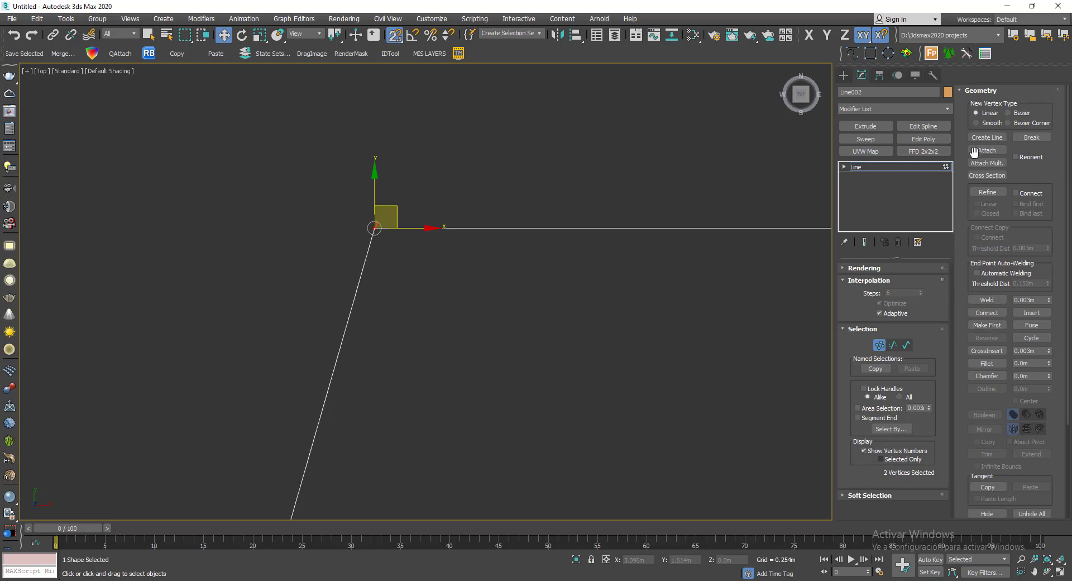
left_click(980, 300)
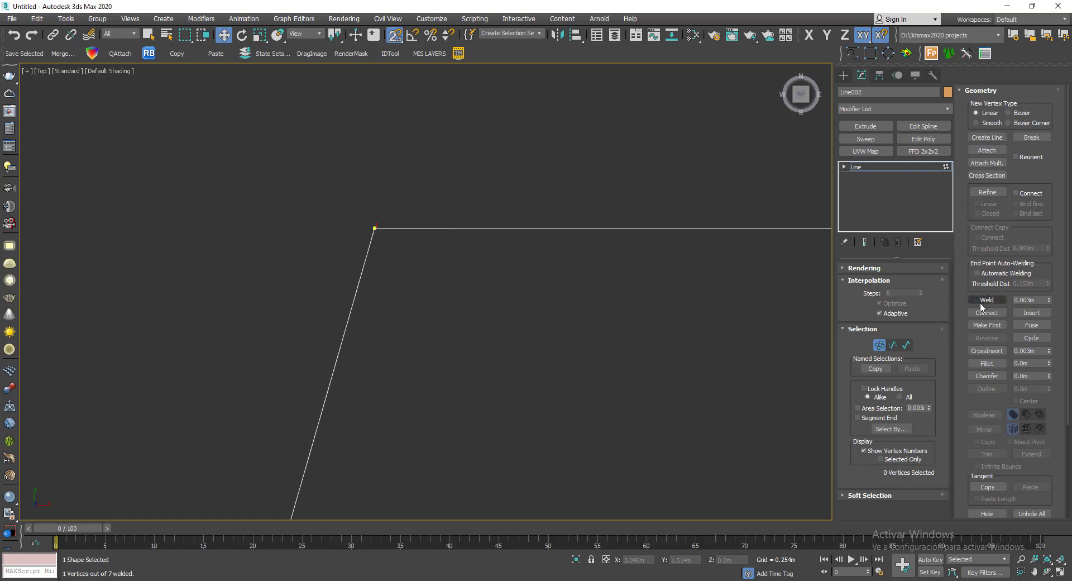
scroll(384, 226, "up", 3)
scroll(383, 226, "up", 2)
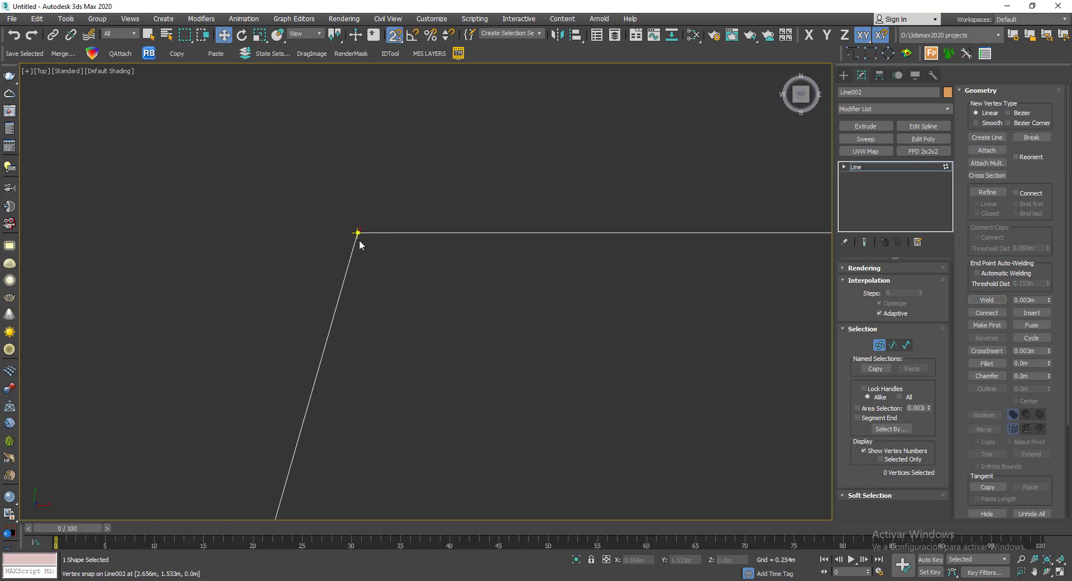
scroll(313, 212, "down", 5)
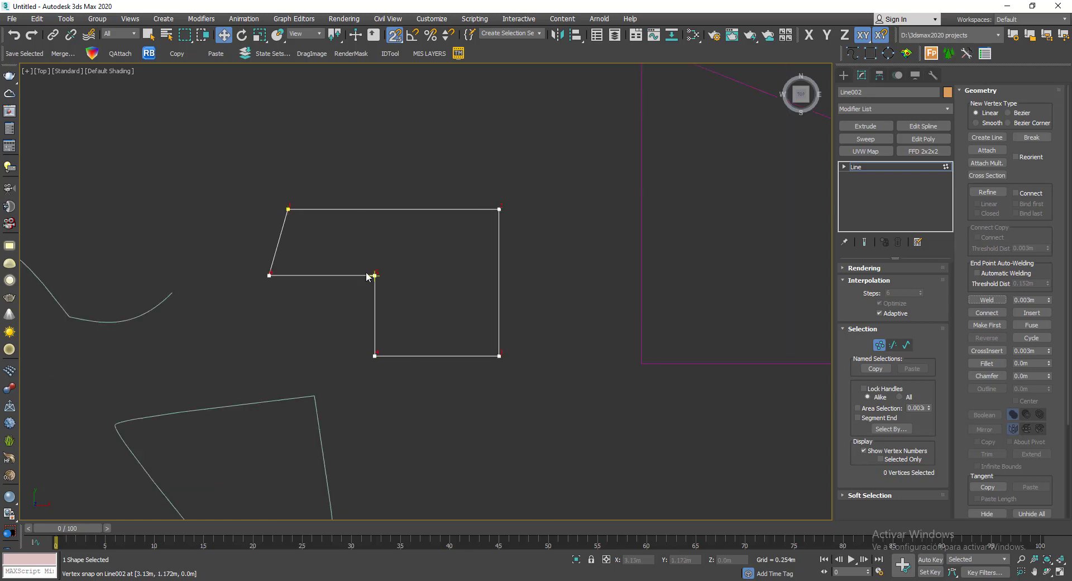
scroll(271, 277, "up", 2)
scroll(356, 225, "down", 1)
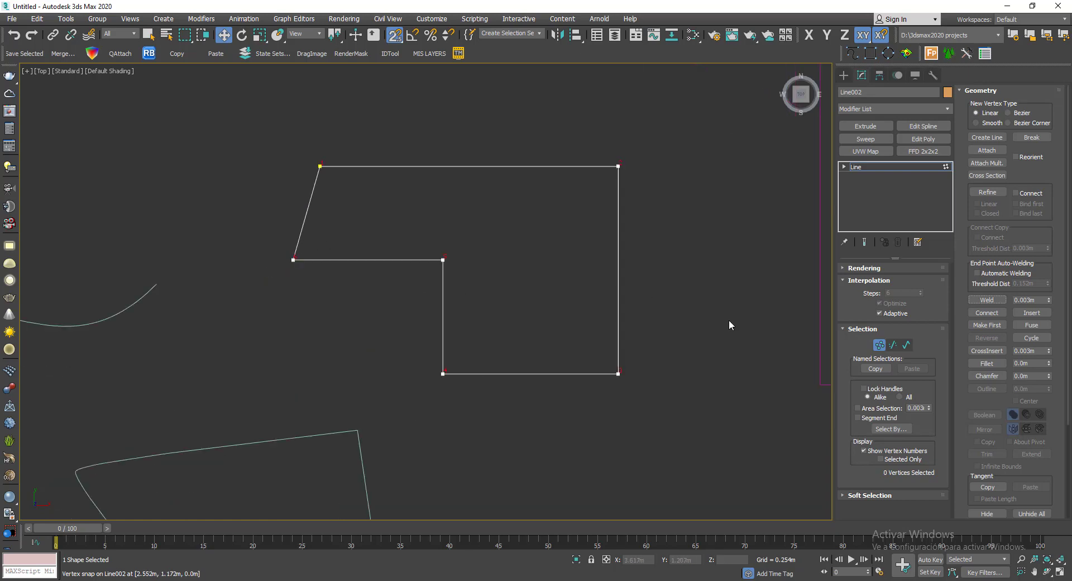
- Leave the Vertex level, extrude the orange line by about 0.47 m to inspect it in 3D, and undo the extrusion
left_click(880, 345)
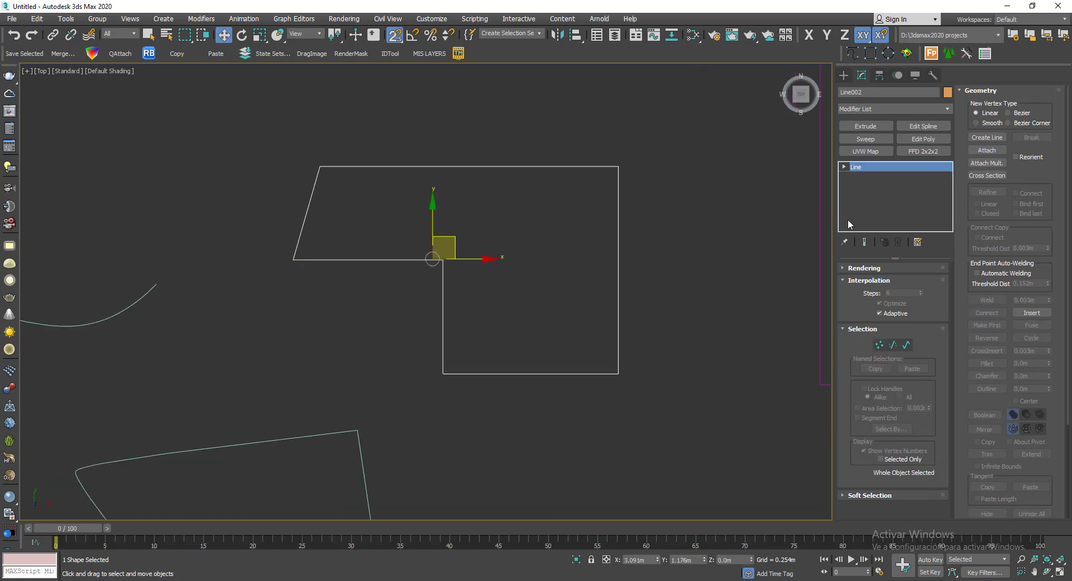
left_click(853, 128)
middle_click_drag(651, 258, 687, 198, "alt")
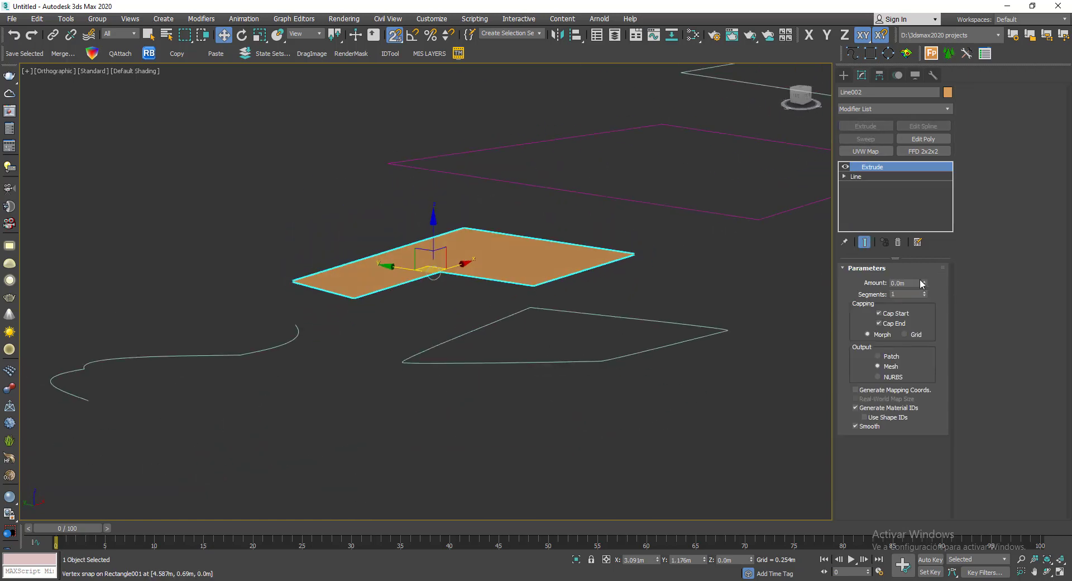
left_click_drag(922, 284, 925, 262)
middle_click_drag(560, 294, 476, 285, "alt")
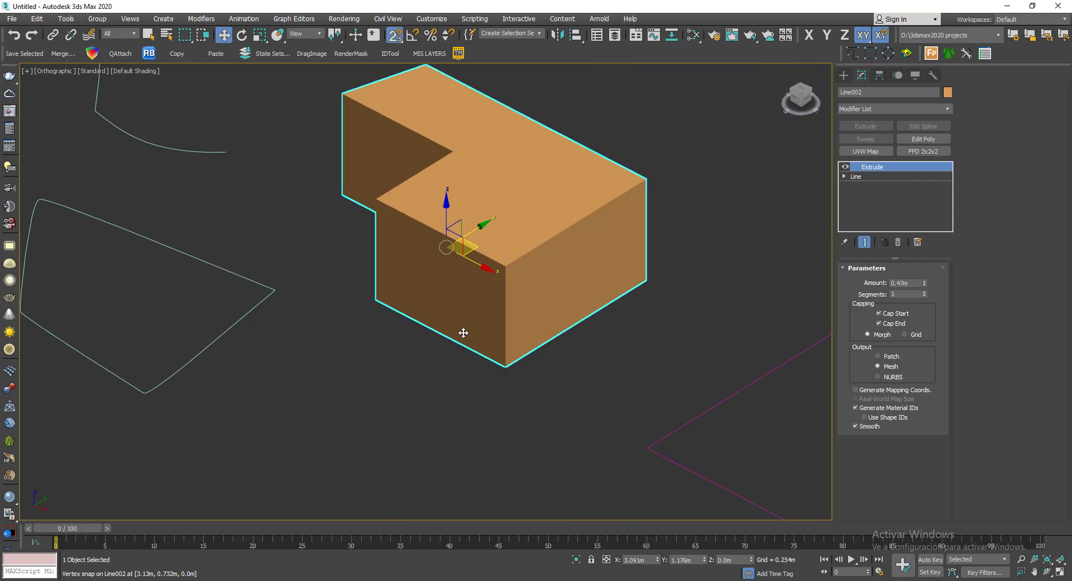
key("ctrl+z")
key("ctrl+z")
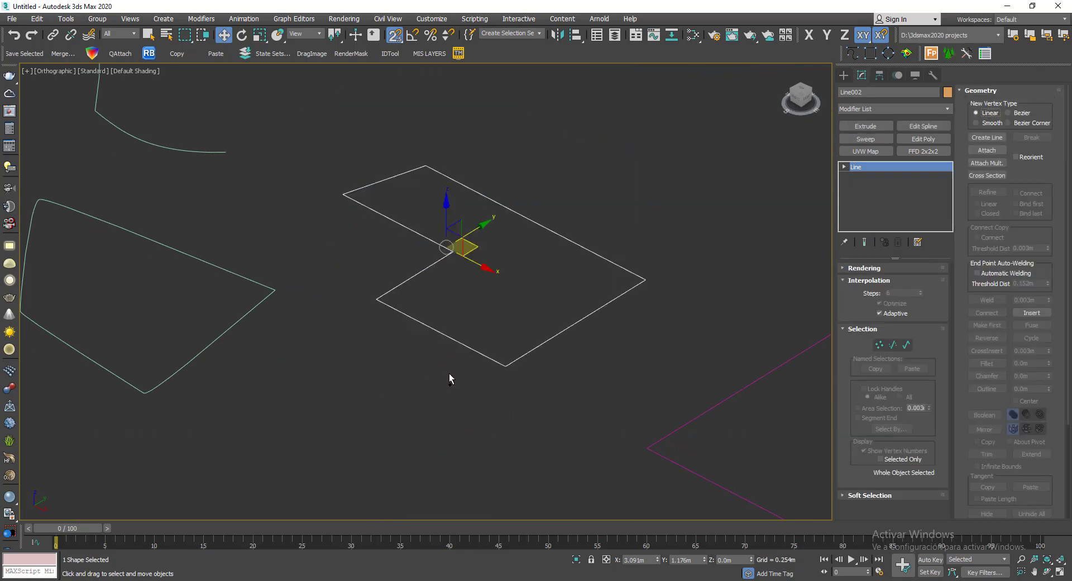
- In the Top view, move the orange line's upper corner end vertex away to about X 2.55 m, Y 1.547 m, opening the outline
key("t")
key("z")
scroll(495, 319, "down", 4)
left_click(401, 244)
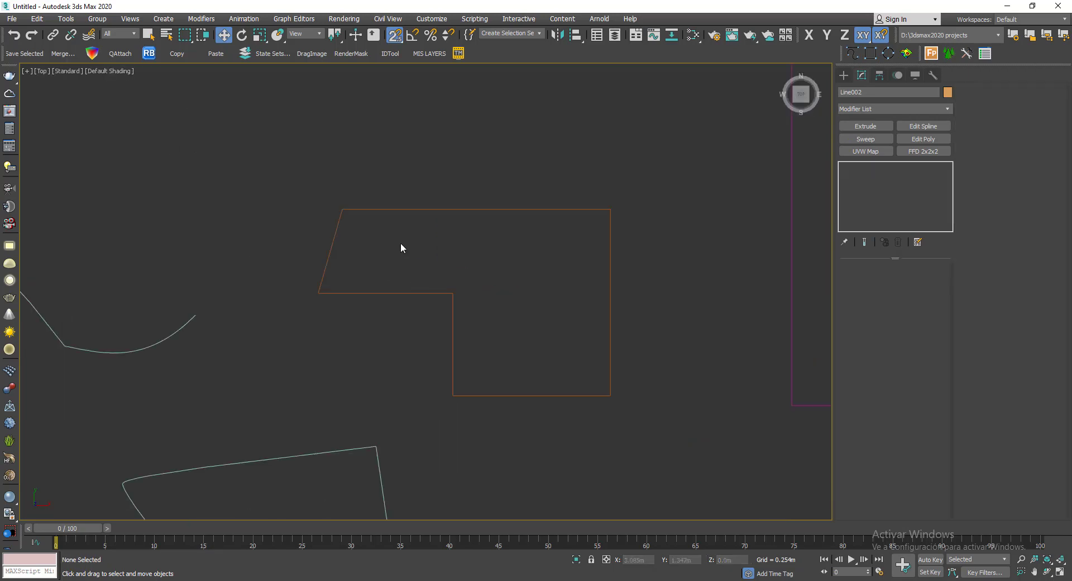
left_click(392, 207)
key("1")
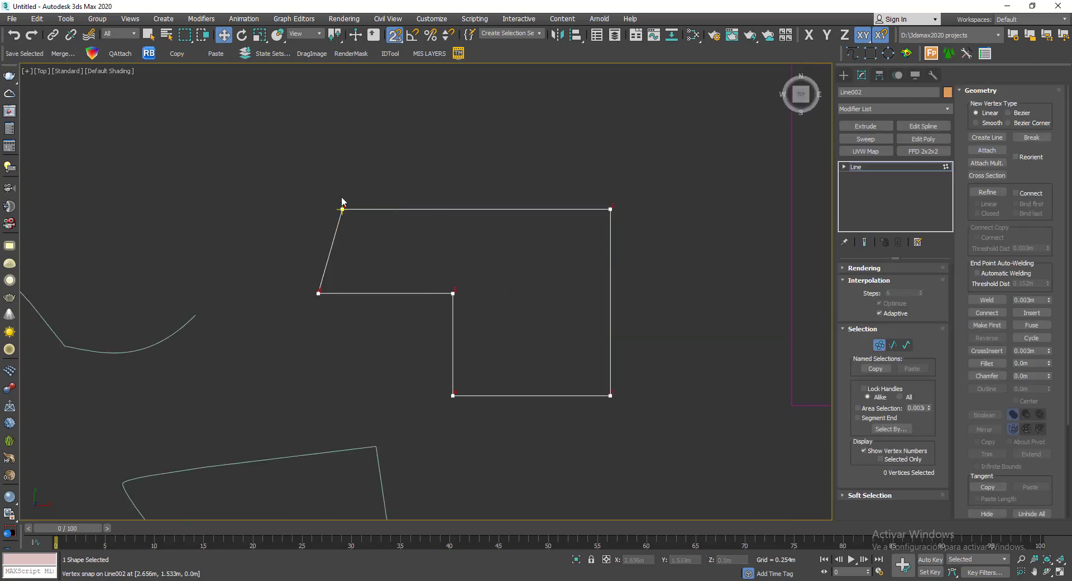
scroll(349, 226, "up", 5)
left_click(337, 226)
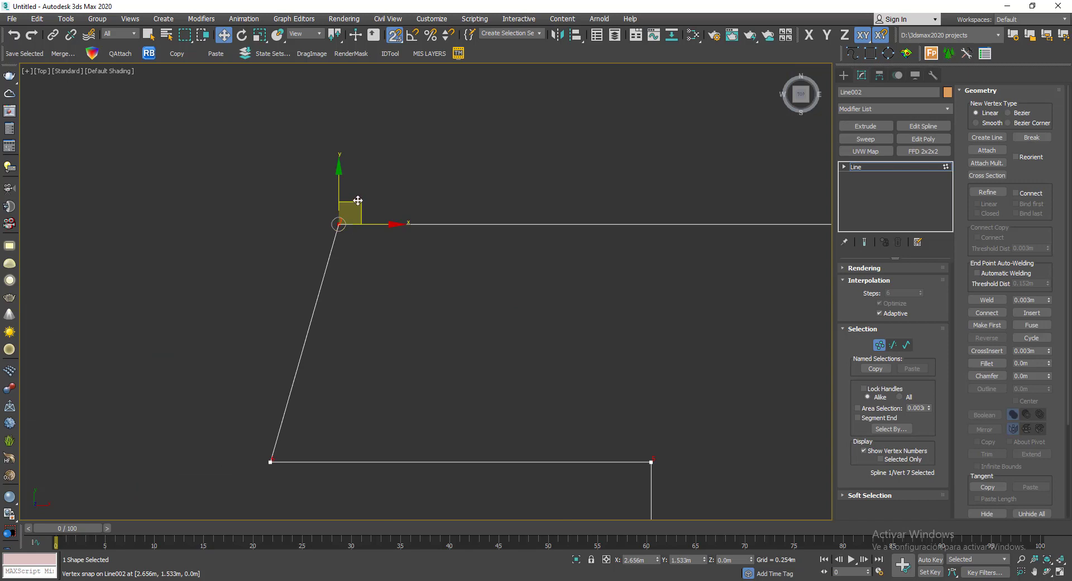
left_click_drag(353, 204, 271, 214)
left_click(325, 89)
scroll(325, 89, "down", 3)
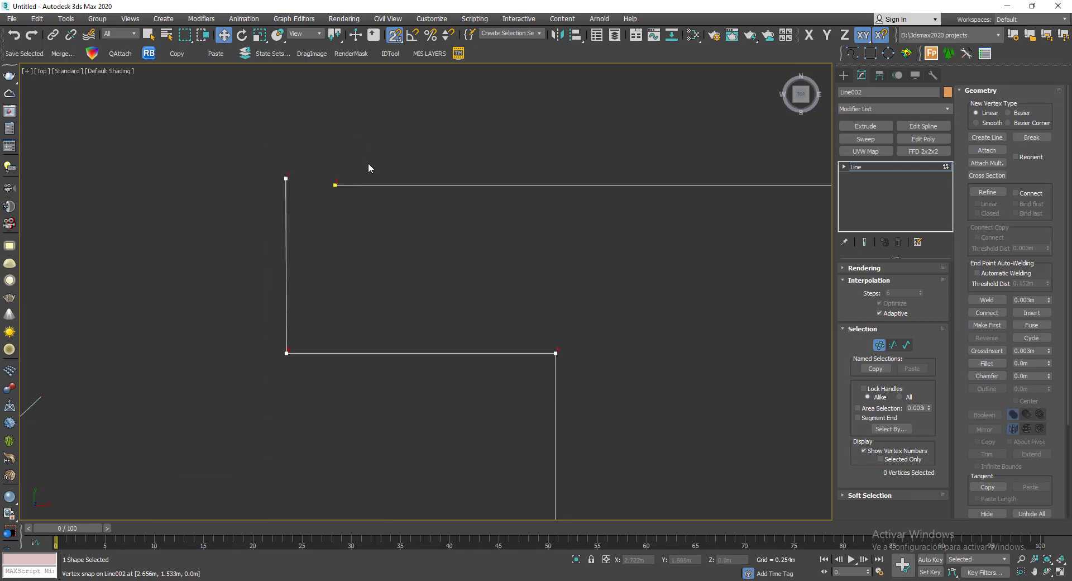
middle_click_drag(475, 210, 381, 186)
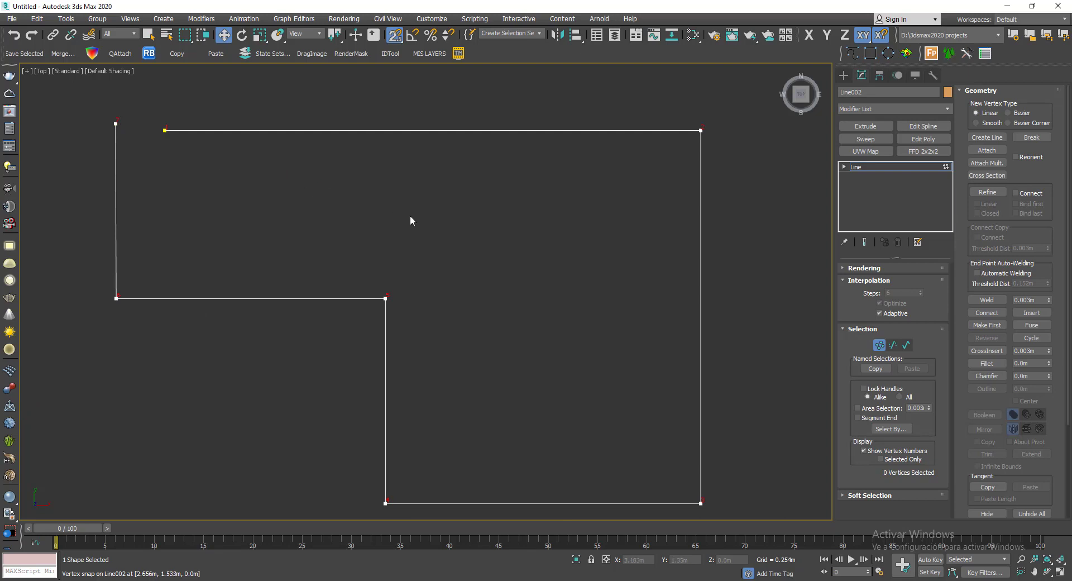
- Turn on automatic end point welding and move the orange line's free end vertex onto its other end vertex
left_click(988, 277)
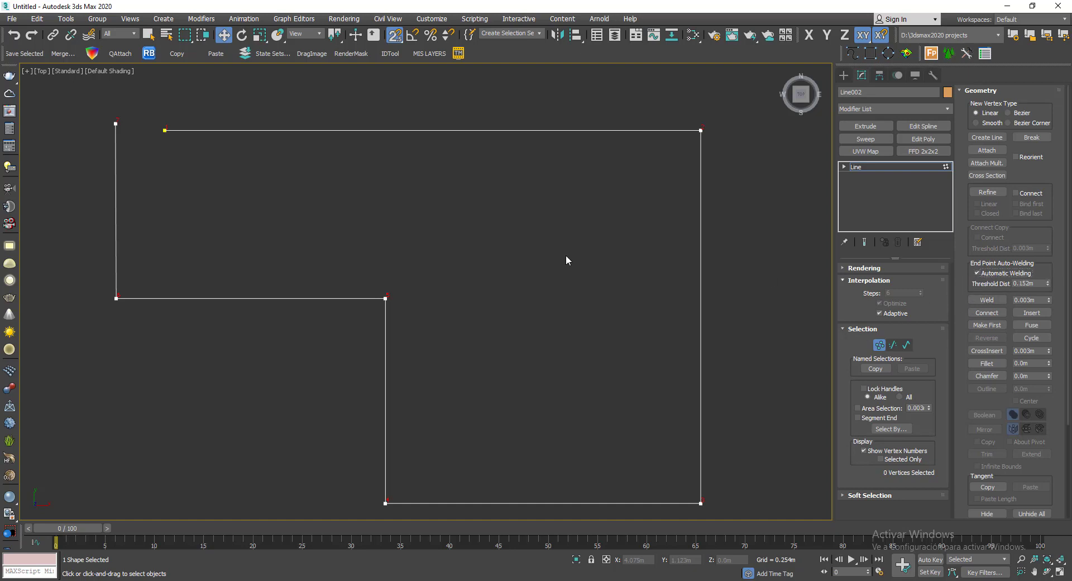
left_click_drag(105, 142, 164, 136)
left_click(262, 180)
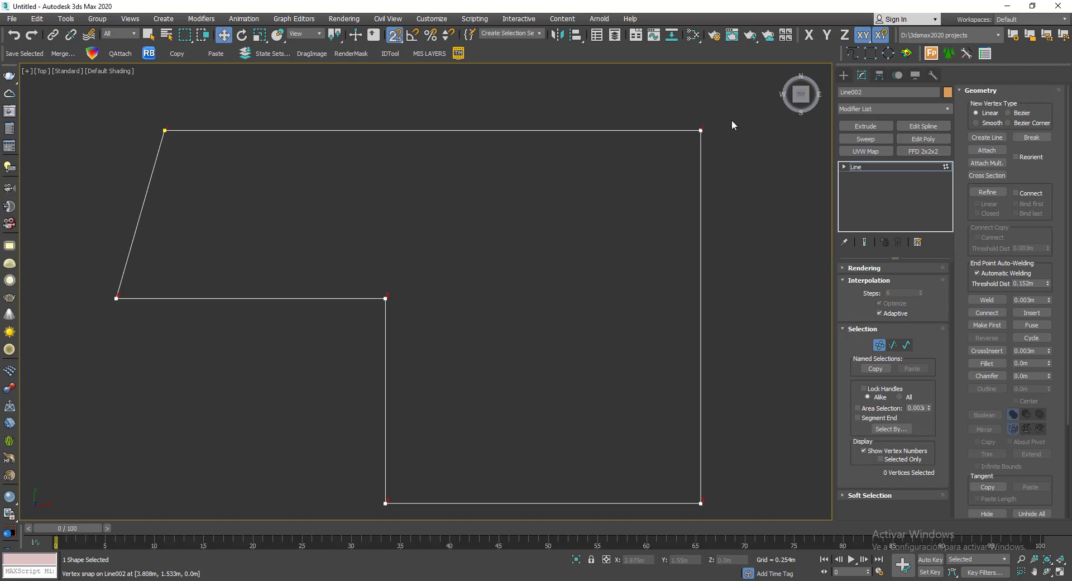
- With automatic welding on, try moving the orange line's upper far corner vertex onto the corner vertex below it, and undo the move
left_click(701, 130)
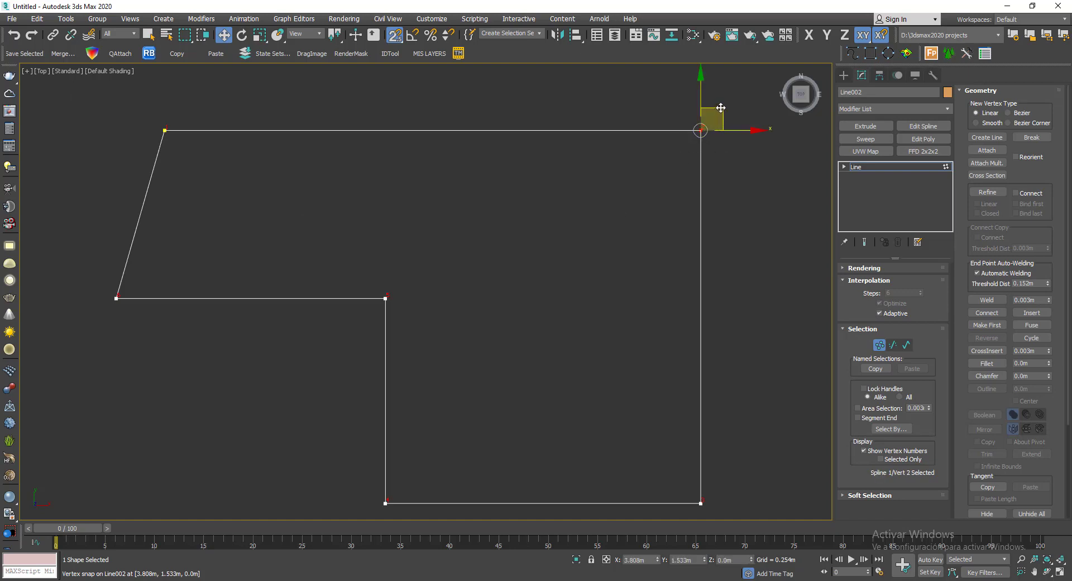
left_click_drag(720, 107, 702, 502)
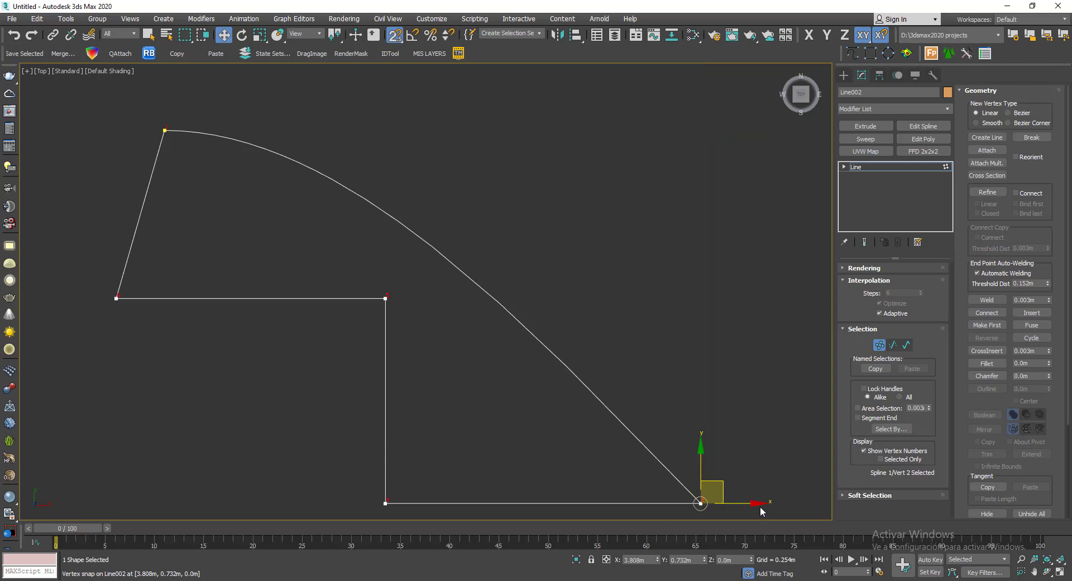
middle_click_drag(746, 446, 692, 366)
key("ctrl+z")
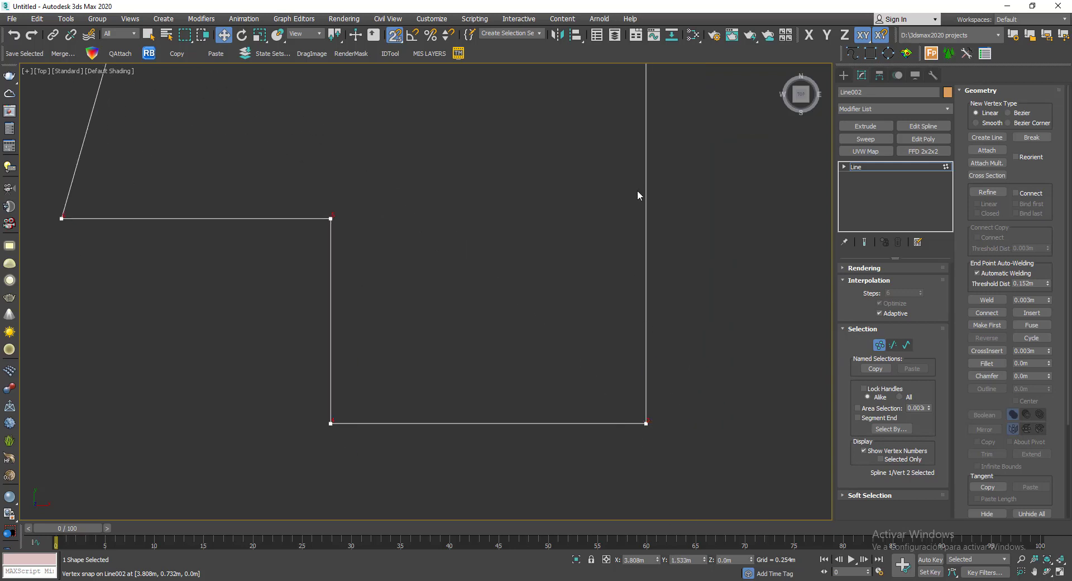
scroll(637, 195, "down", 2)
middle_click_drag(654, 137, 654, 209)
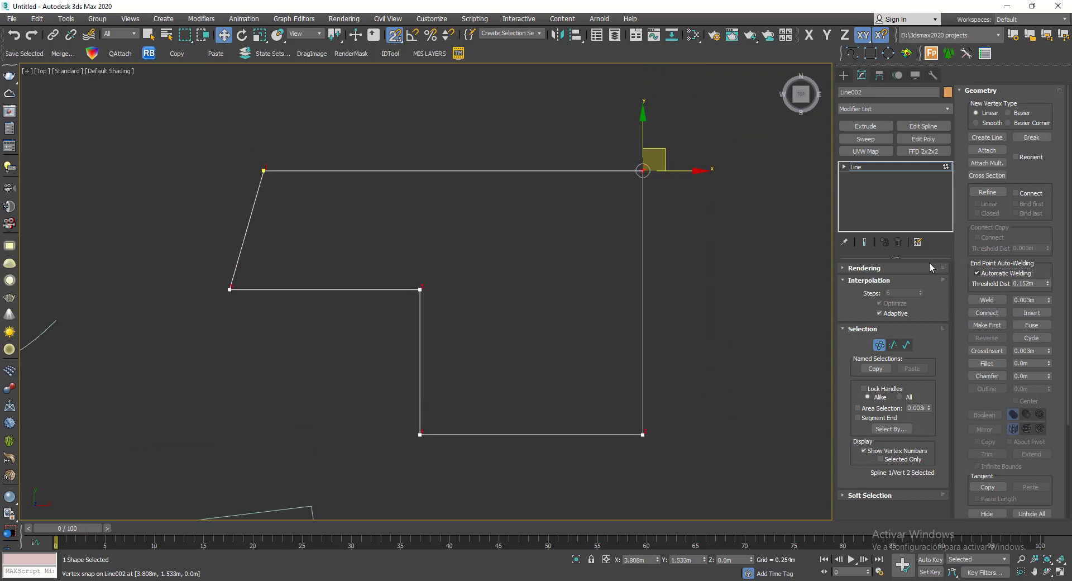
- Turn off automatic welding, try moving the same upper far corner vertex down to the lower corner again, and undo the move
left_click(977, 273)
left_click_drag(642, 162, 742, 428)
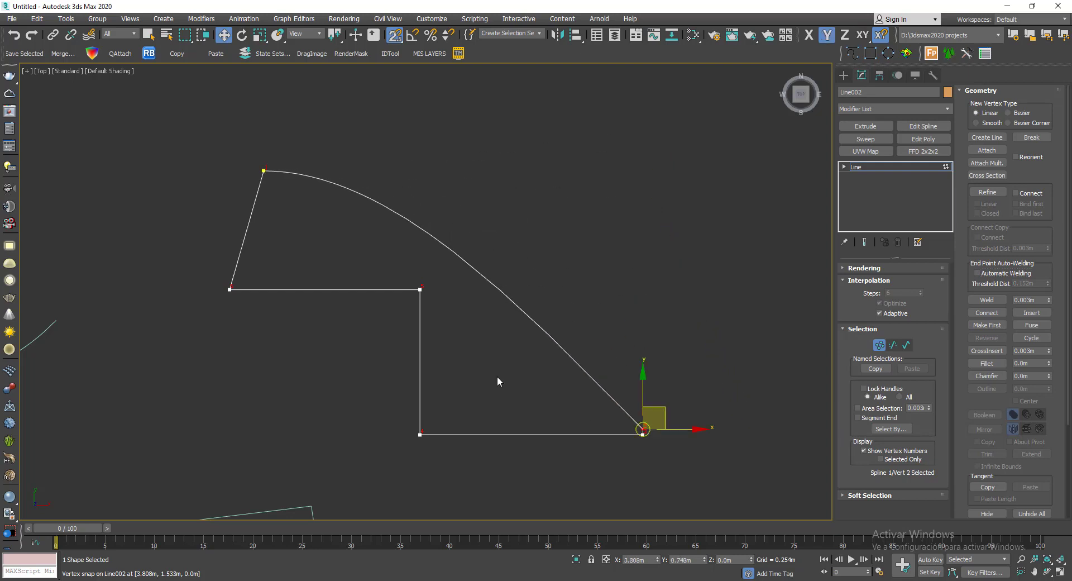
middle_click_drag(715, 265, 690, 242)
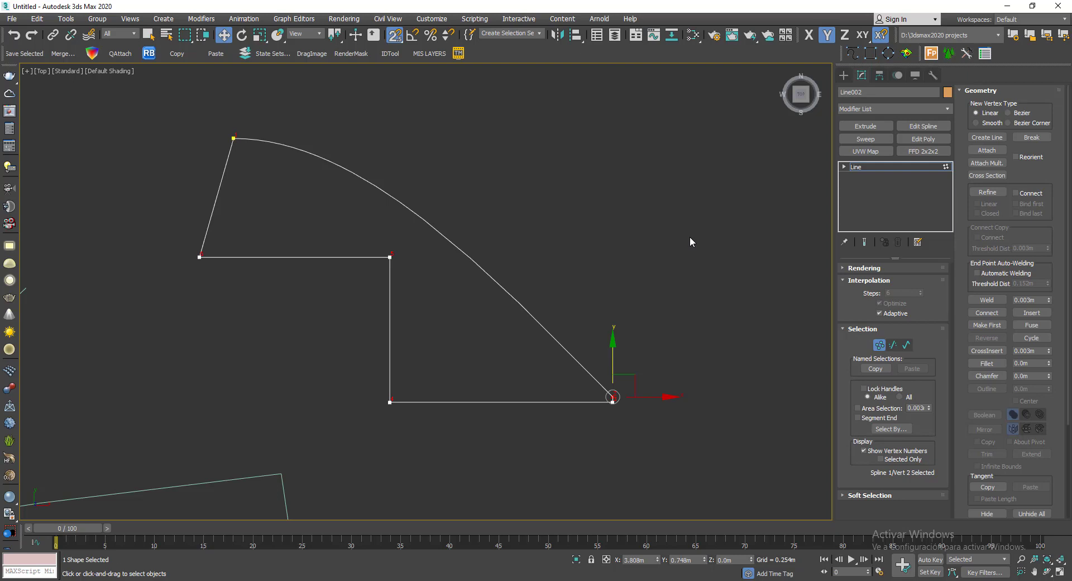
key("ctrl+z")
middle_click_drag(525, 223, 596, 247)
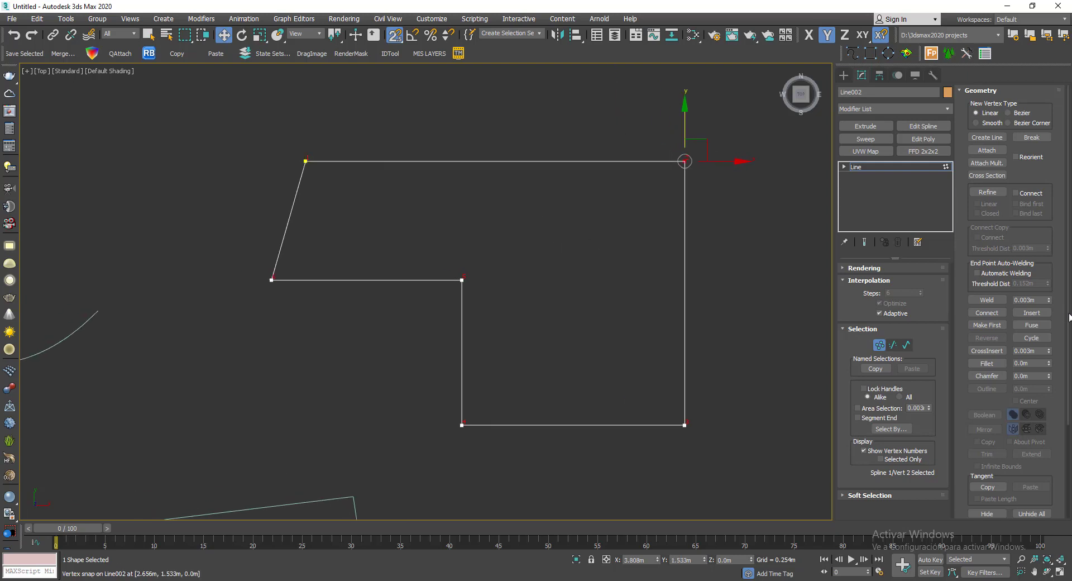
- Undo the automatically welded join of the orange line's ends and clear the vertex selection
middle_click_drag(532, 216, 464, 196)
middle_click_drag(322, 199, 446, 204)
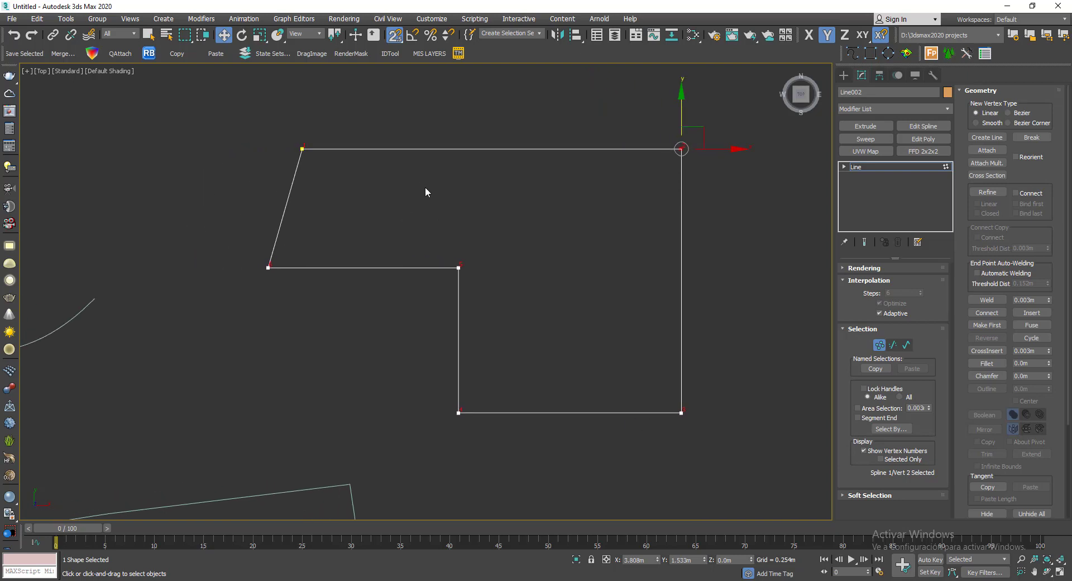
key("ctrl+z")
key("ctrl+z")
key("ctrl+z")
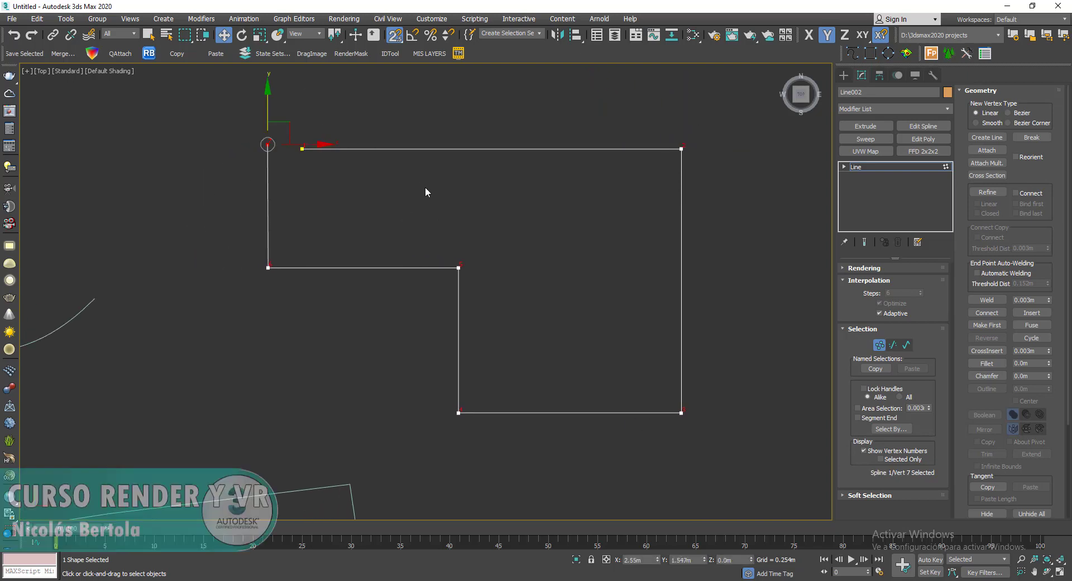
left_click(425, 188)
- Select both open end vertices of the orange line and Fuse them to bring them to the same point
scroll(301, 189, "up", 2)
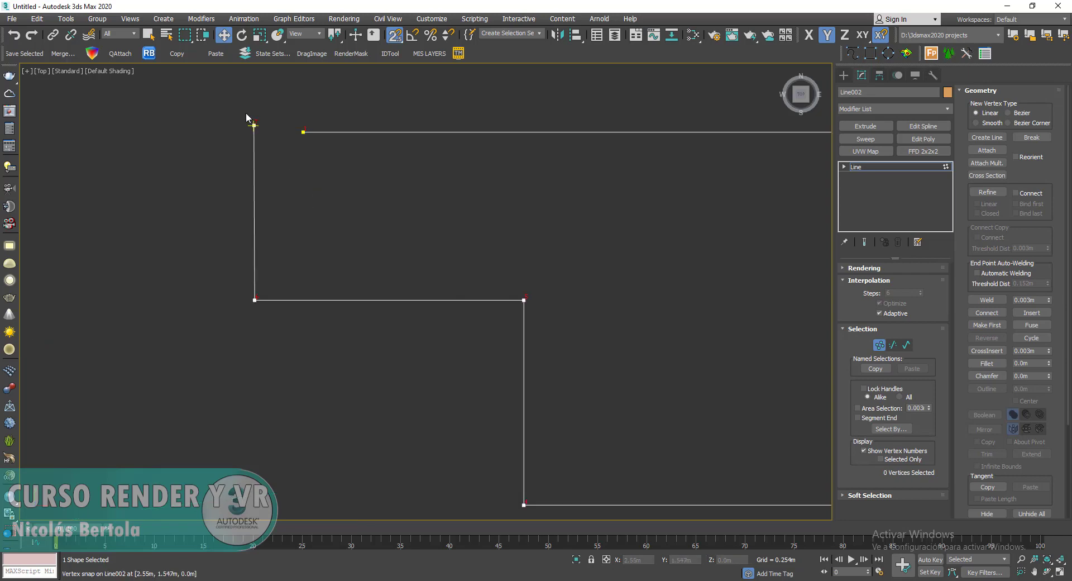
left_click(303, 131)
left_click(369, 177)
left_click_drag(218, 98, 354, 153)
scroll(314, 156, "up", 2)
middle_click_drag(315, 158, 476, 340)
scroll(476, 340, "up", 2)
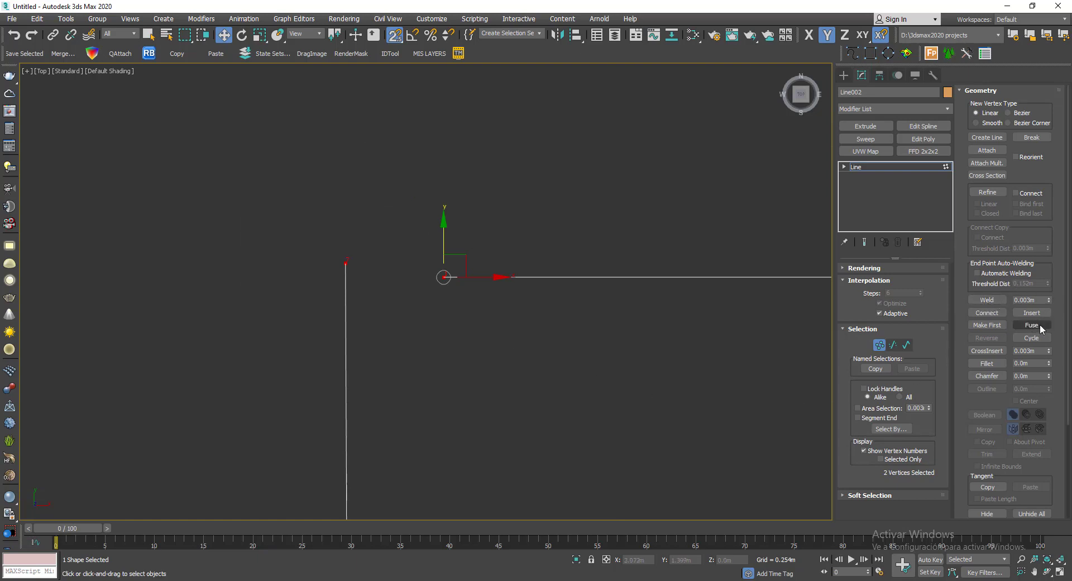
left_click(346, 264)
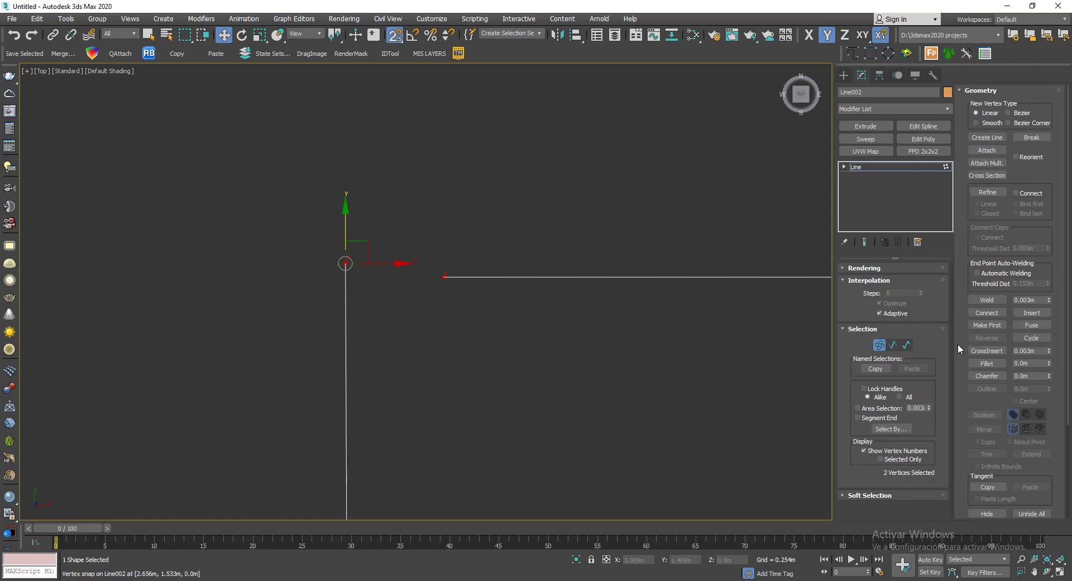
left_click(1033, 327)
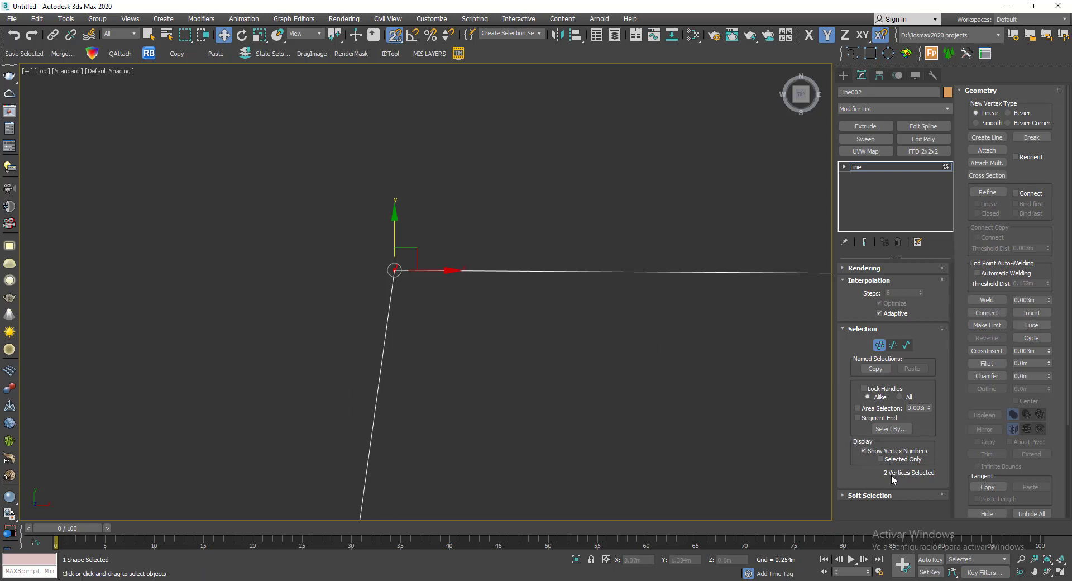
- Weld the two fused end vertices of the orange line into a single vertex to close the outline
left_click(985, 300)
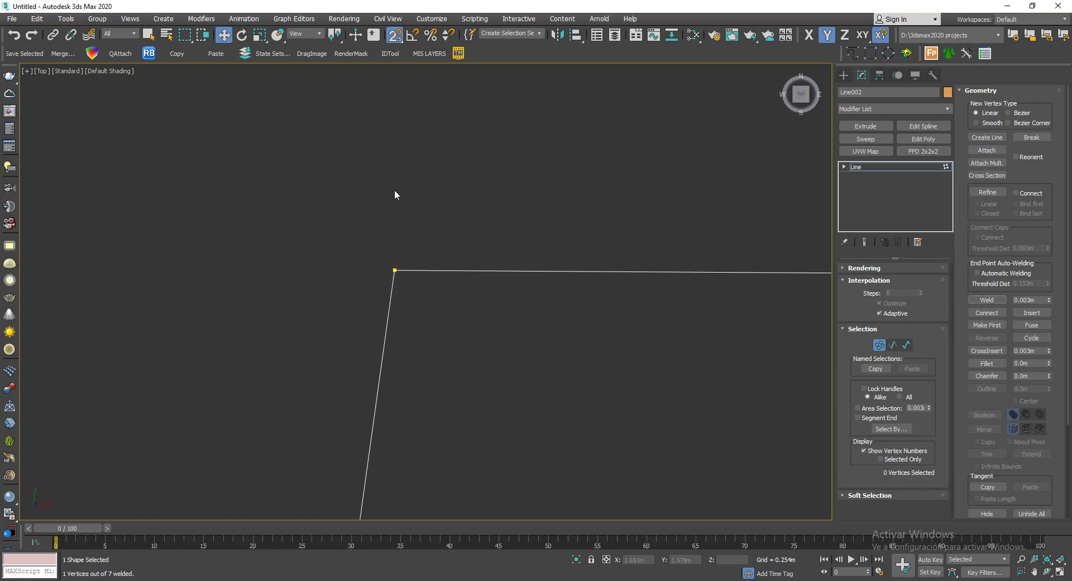
scroll(395, 192, "down", 4)
middle_click_drag(524, 237, 435, 213)
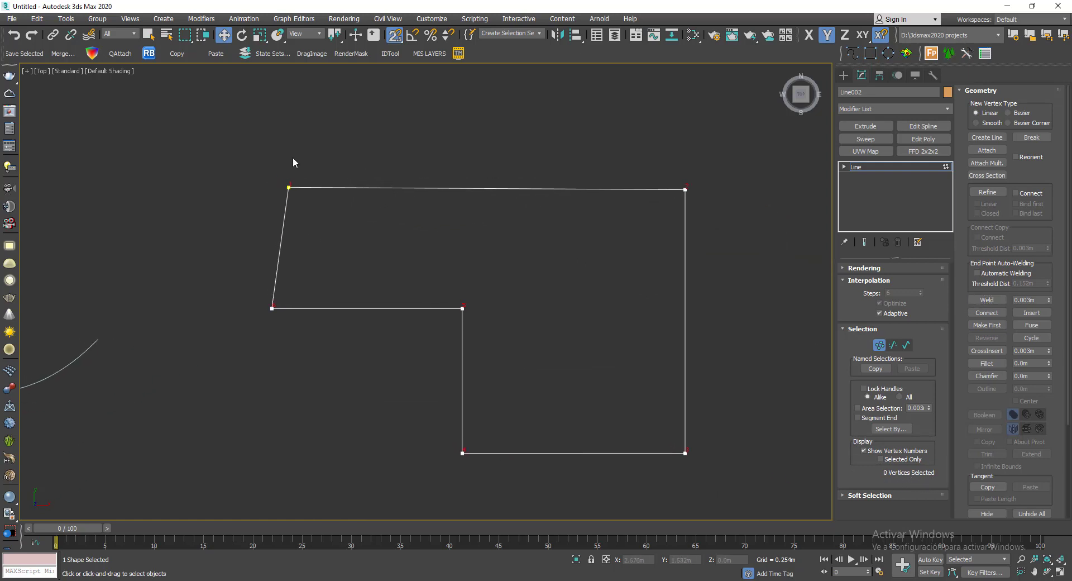
- Move the welded upper left corner vertex along X only, snapping it into line with the corner vertex below it
left_click_drag(360, 136, 226, 221)
scroll(247, 213, "up", 2)
scroll(247, 214, "down", 2)
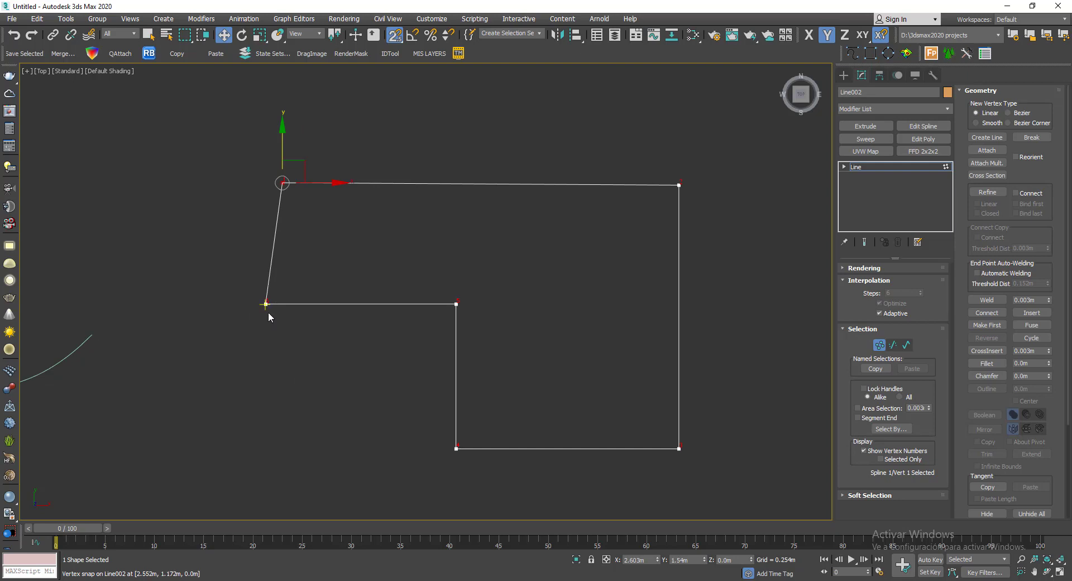
scroll(265, 304, "up", 2)
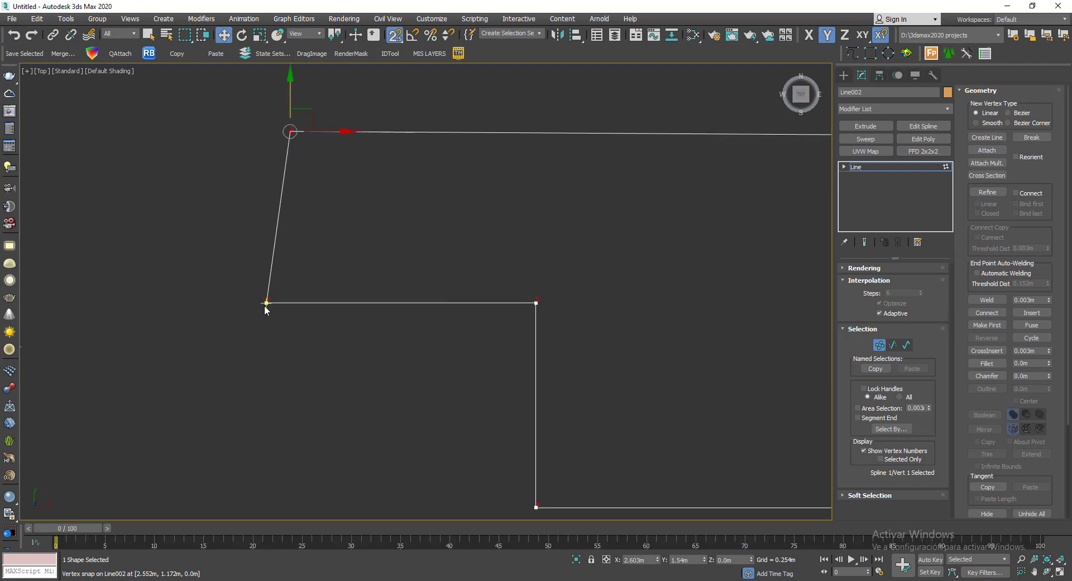
scroll(266, 305, "down", 2)
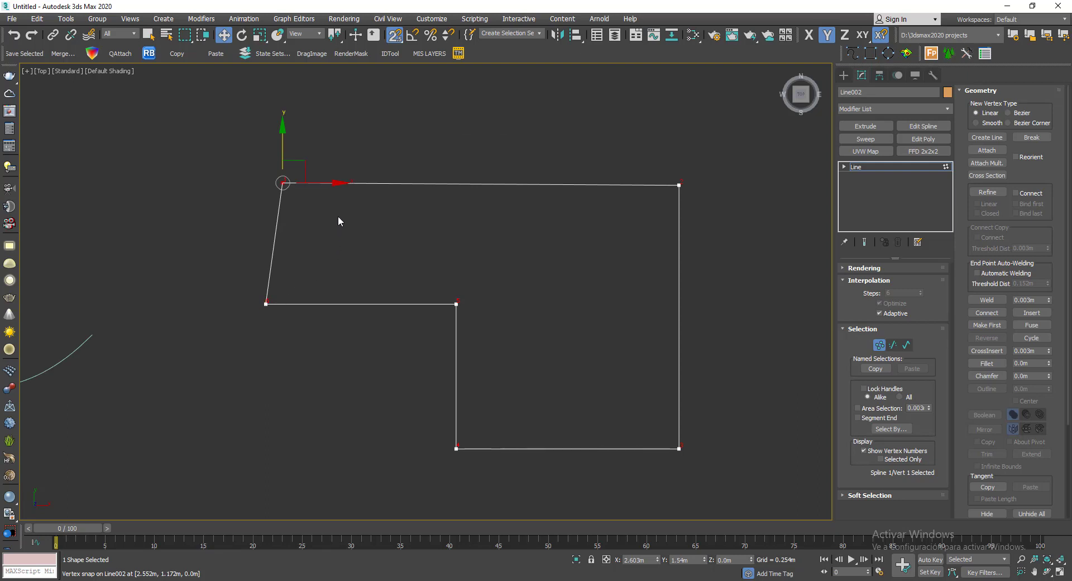
left_click(334, 181)
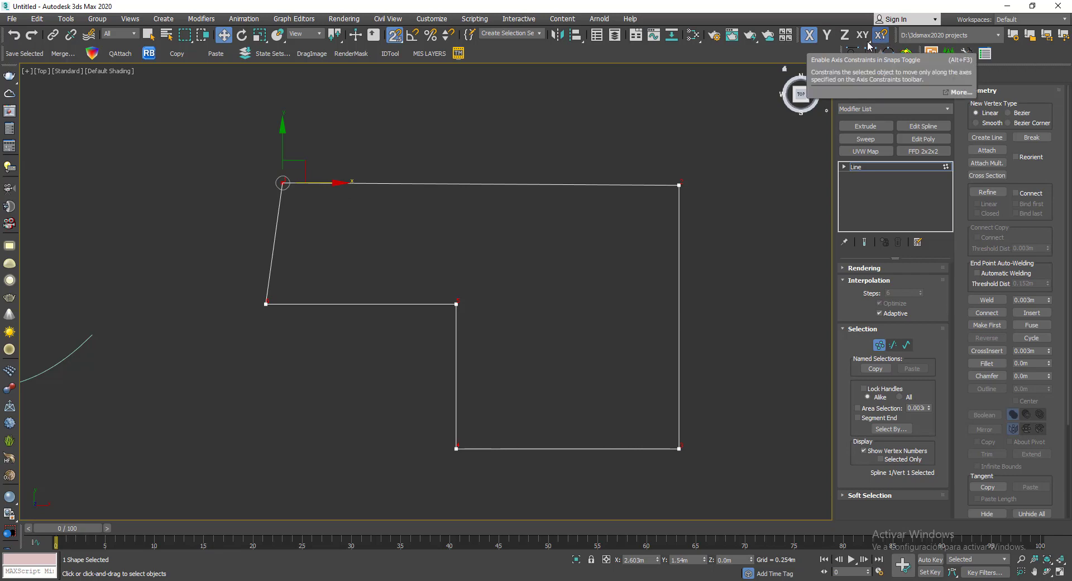
right_click(792, 52)
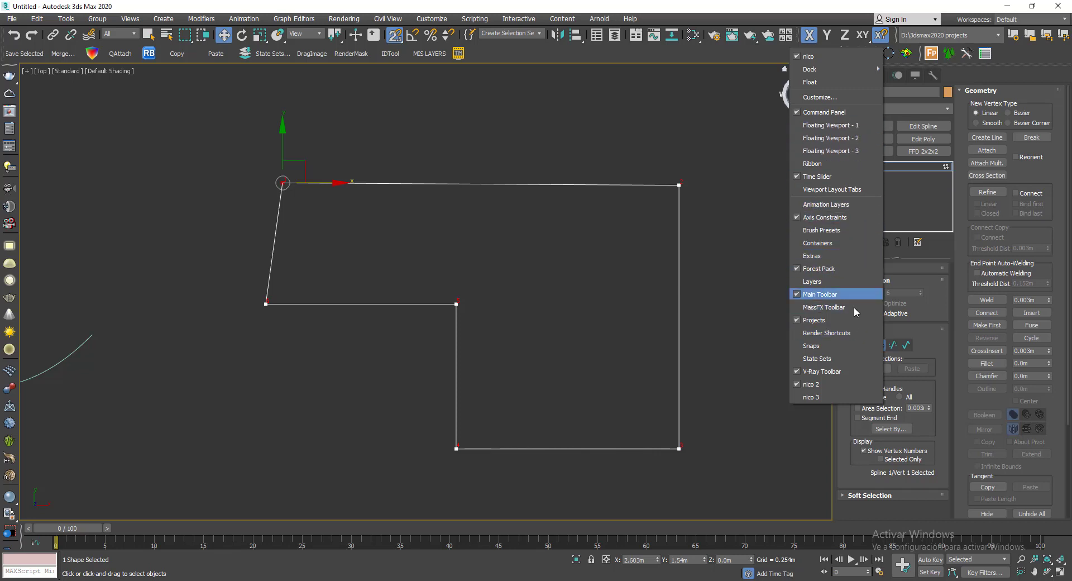
left_click(735, 132)
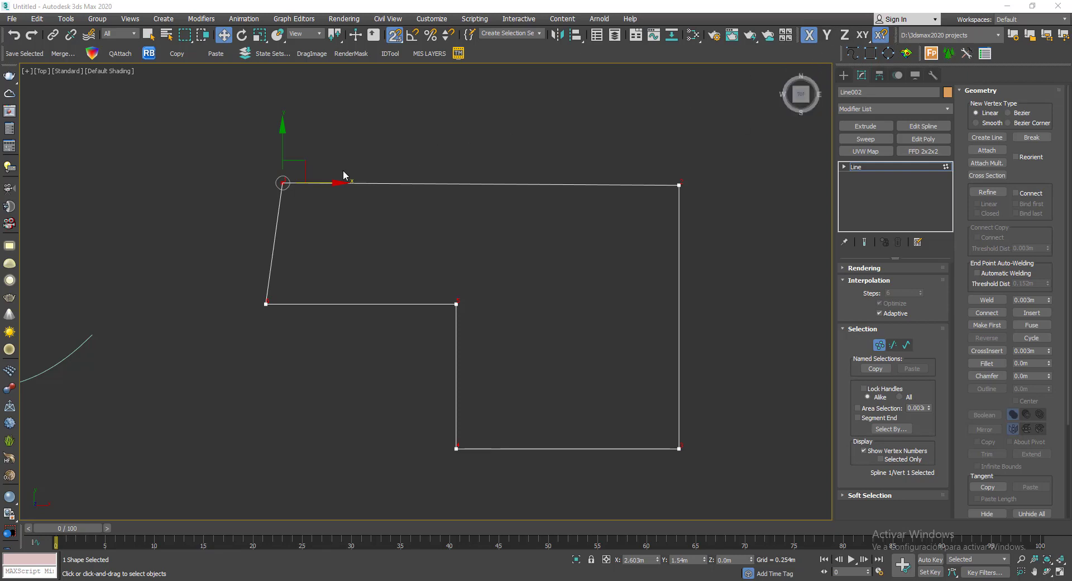
left_click(323, 184)
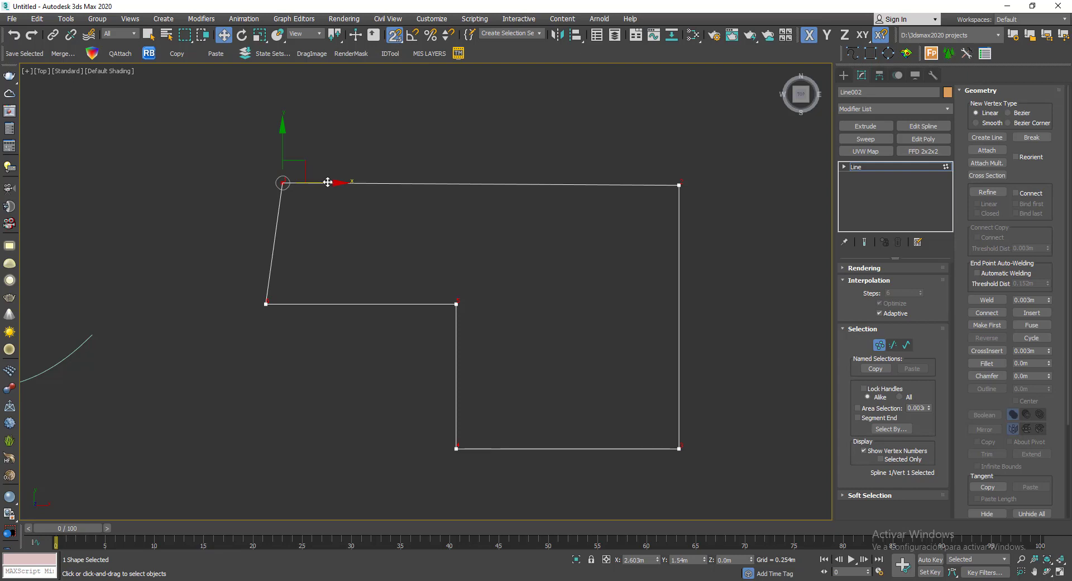
left_click_drag(335, 185, 266, 306)
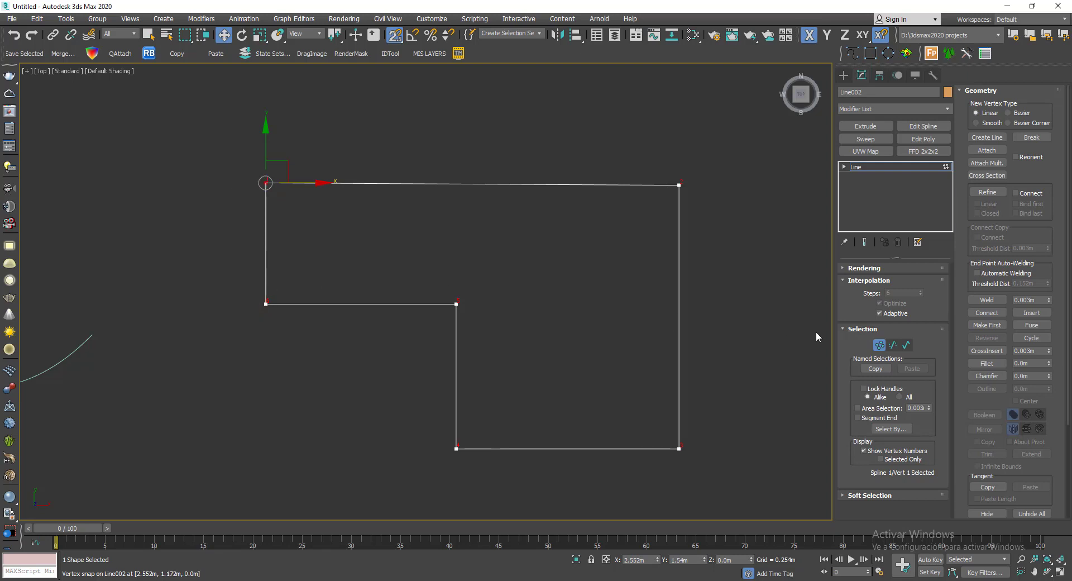
- Convert all vertices of the orange line to Corner type and leave vertex editing
left_click(880, 346)
scroll(430, 176, "down", 2)
middle_click_drag(471, 199, 430, 198)
left_click(880, 344)
key("F5")
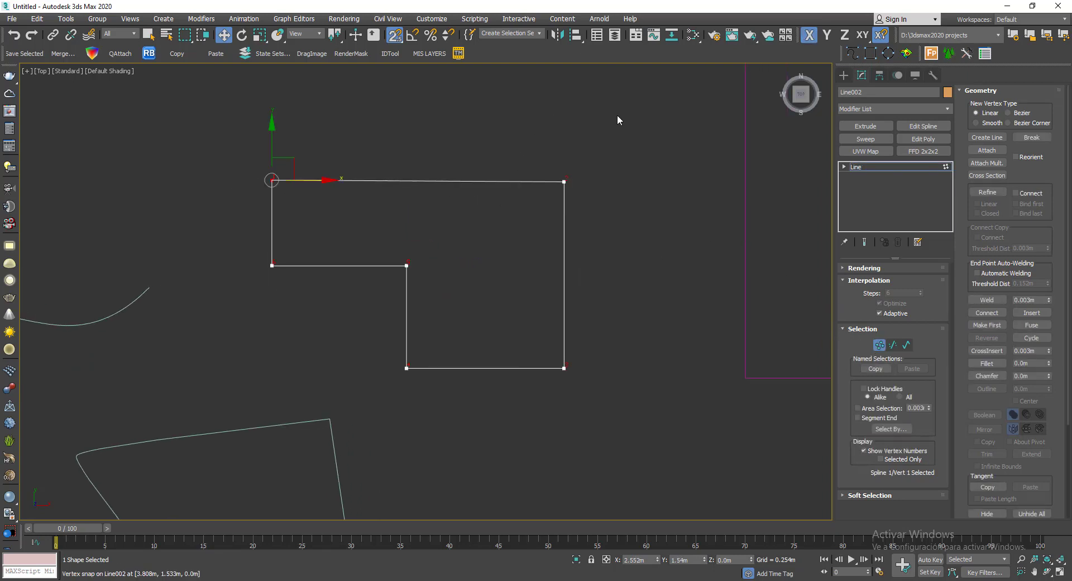
left_click_drag(298, 336, 229, 384)
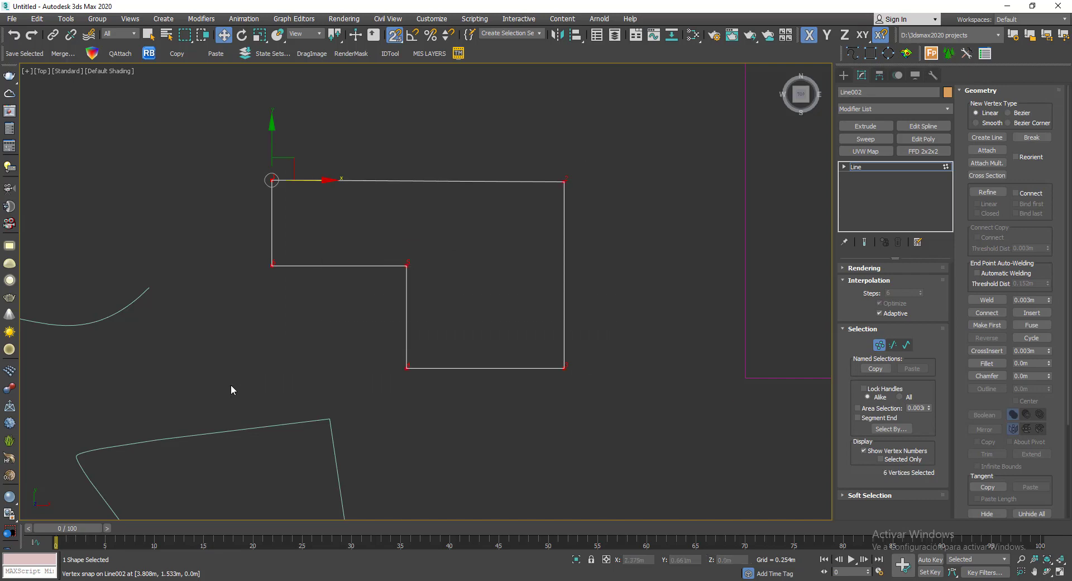
right_click(450, 244)
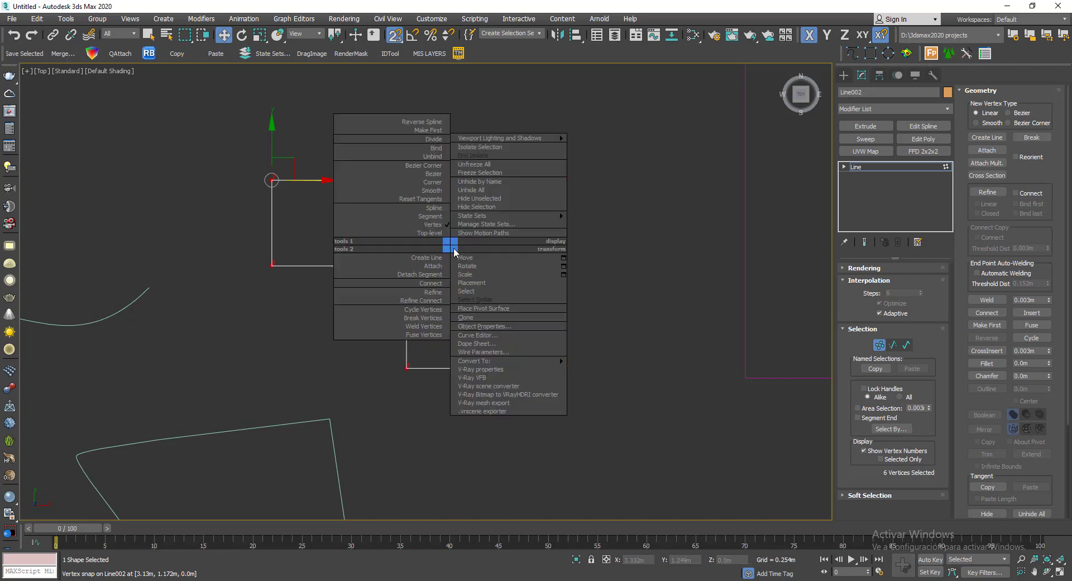
left_click(438, 183)
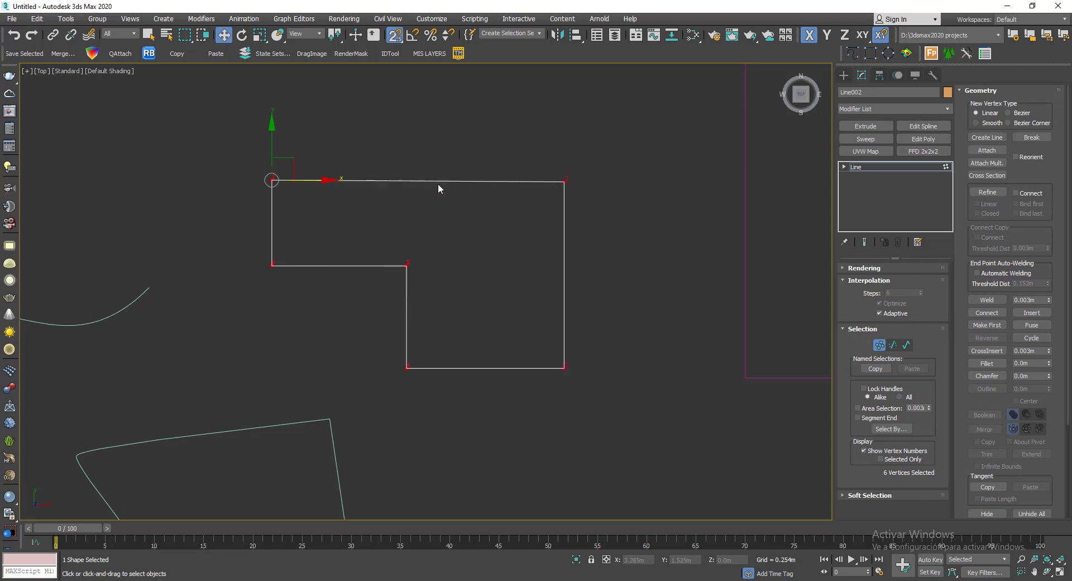
left_click(879, 345)
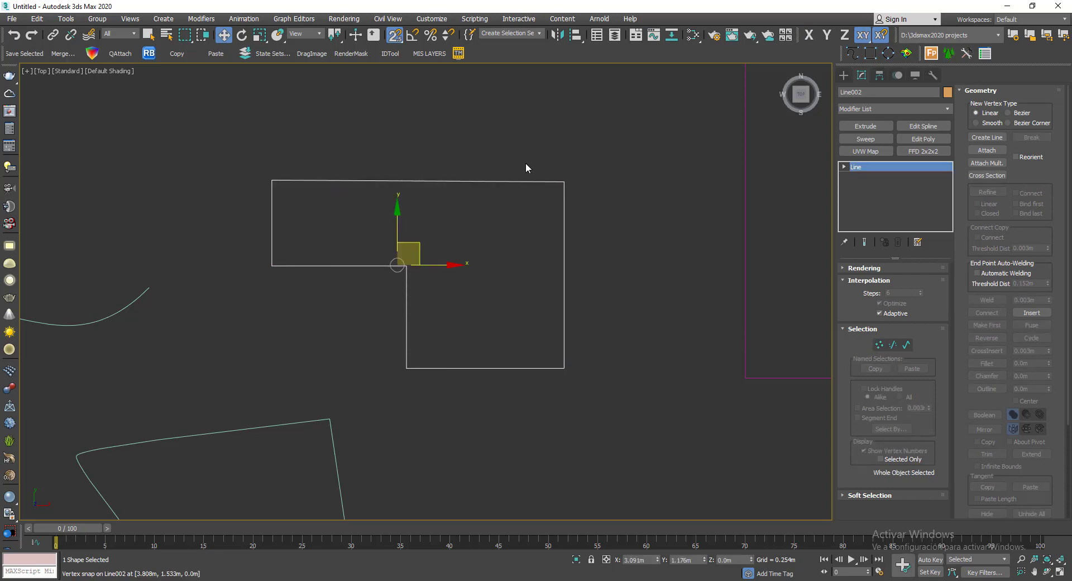
- Level the orange line's top edge by moving its upper right vertex along Y, snapped to the upper left vertex
middle_click_drag(590, 182, 524, 164)
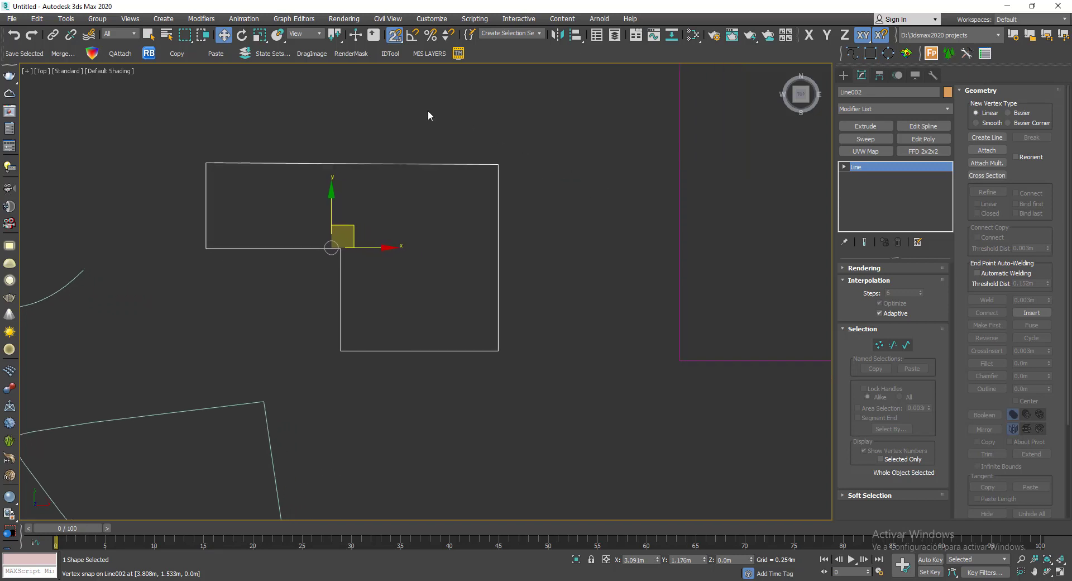
left_click(426, 111)
scroll(344, 199, "up", 2)
middle_click_drag(428, 249, 483, 247)
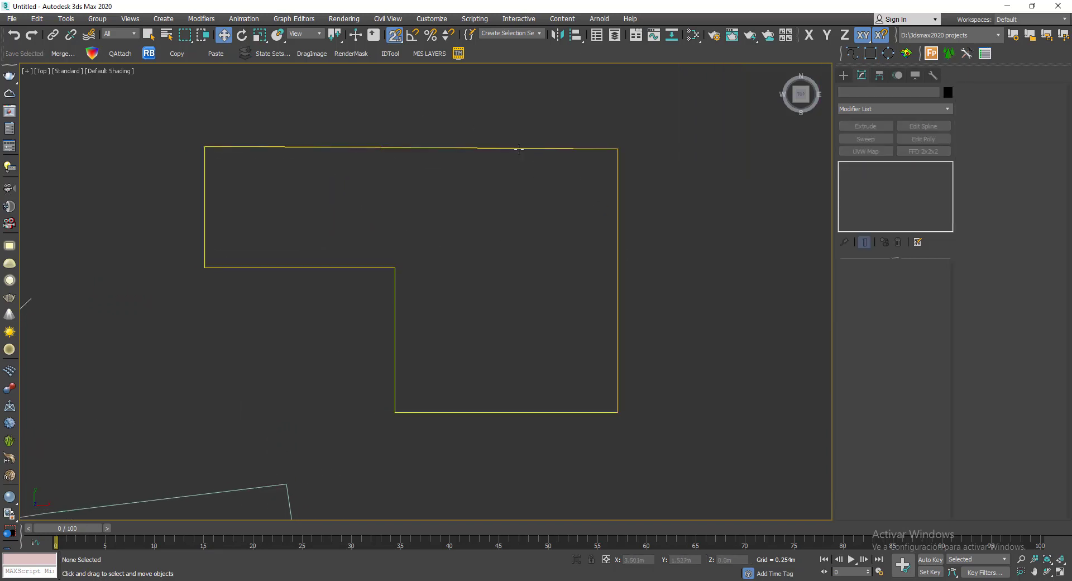
left_click(403, 148)
left_click(880, 345)
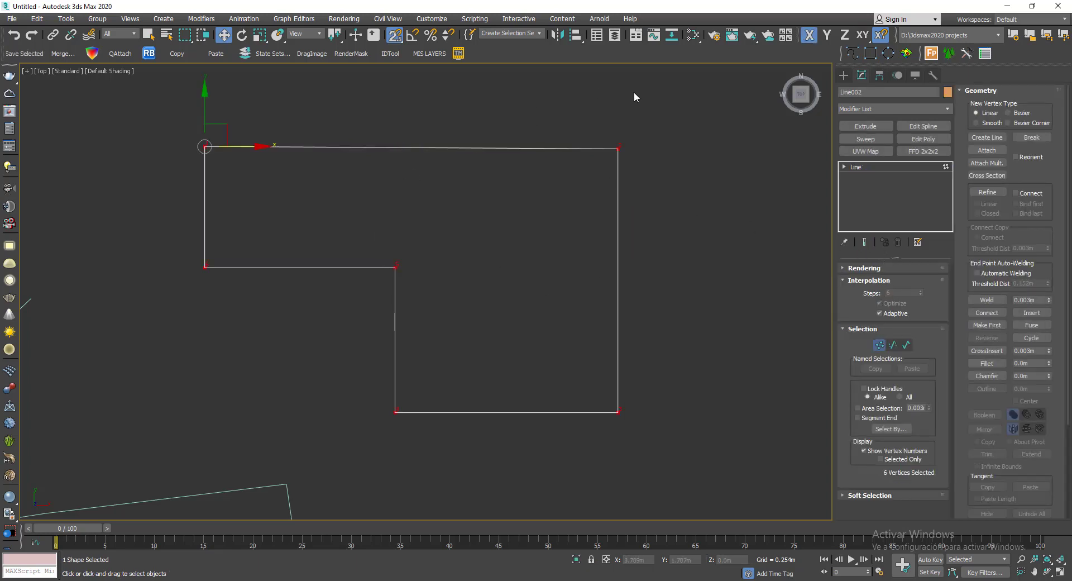
left_click_drag(627, 108, 560, 192)
middle_click_drag(583, 141, 594, 185)
left_click_drag(625, 150, 216, 190)
middle_click_drag(534, 306, 520, 242)
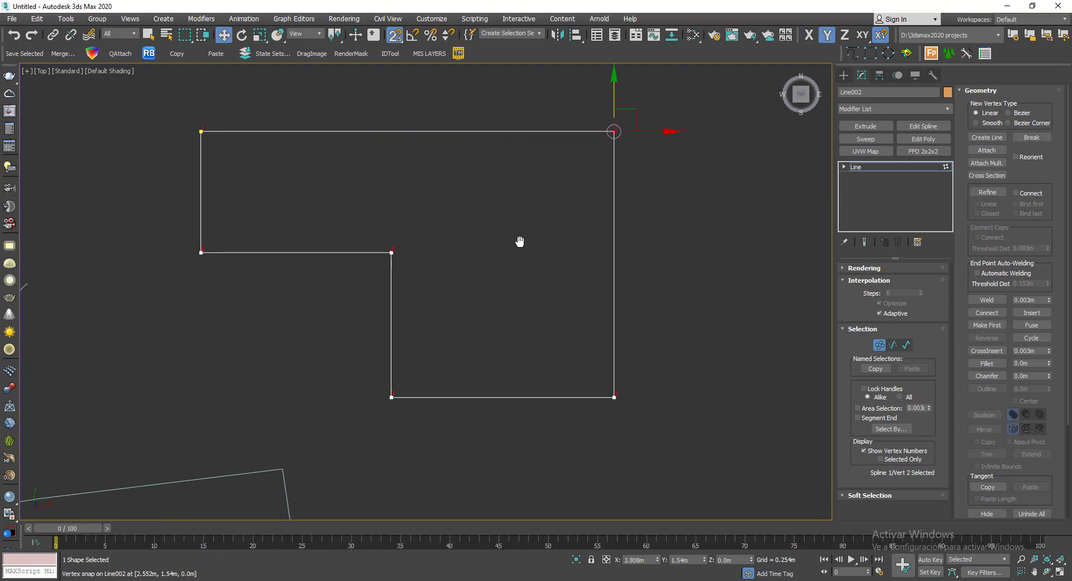
- Align the inner corner vertex and the upper right vertex along X with the vertices directly below them, using snapping
left_click_drag(390, 203, 338, 304)
left_click_drag(419, 252, 391, 400)
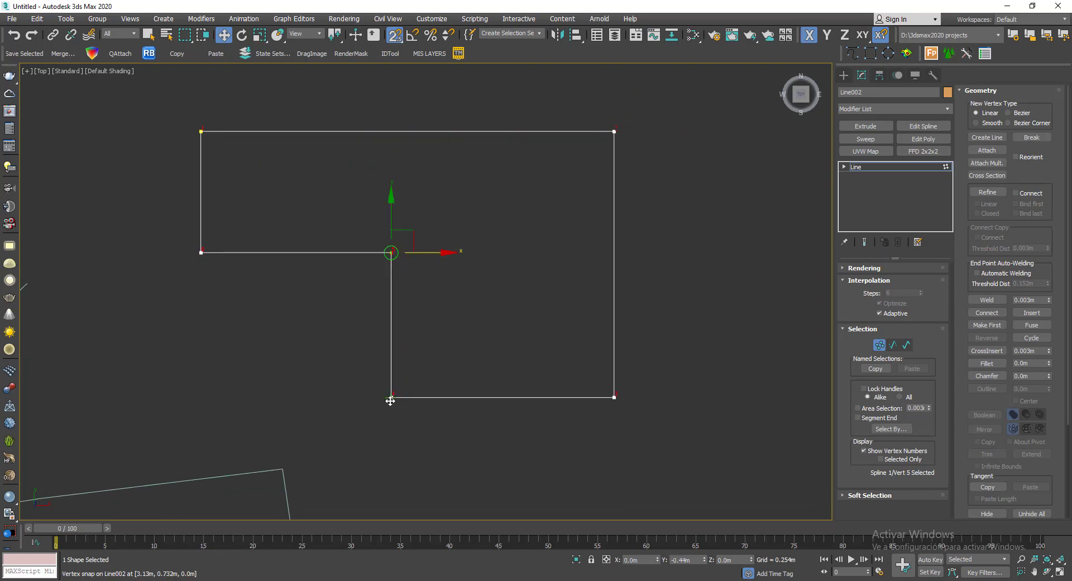
left_click_drag(565, 90, 614, 397)
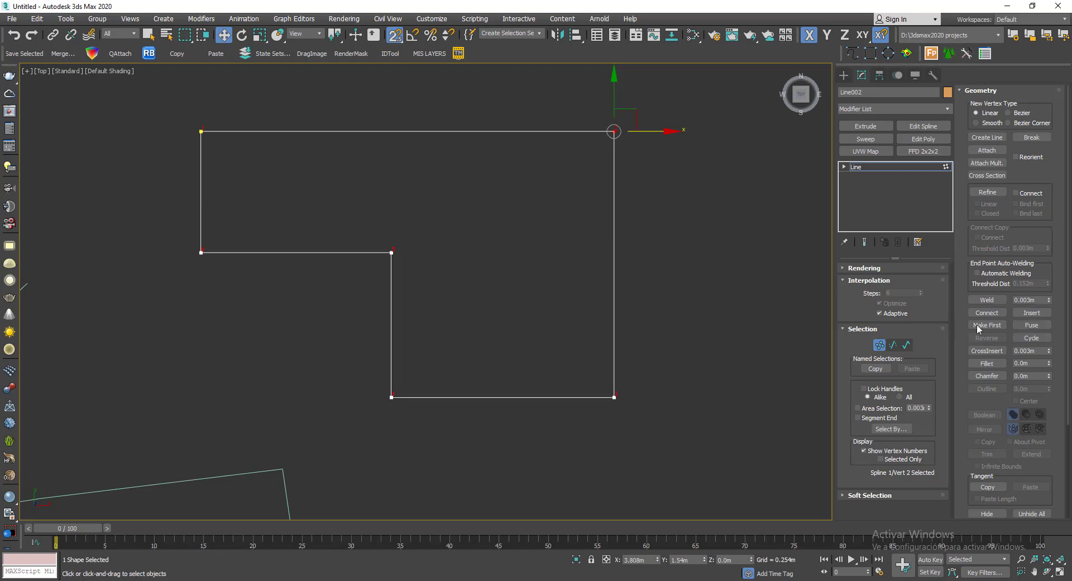
- Fillet the orange line's upper right corner vertex by about 0.203 m
left_click(1034, 364)
left_click(1049, 362)
left_click_drag(1050, 363, 1049, 360)
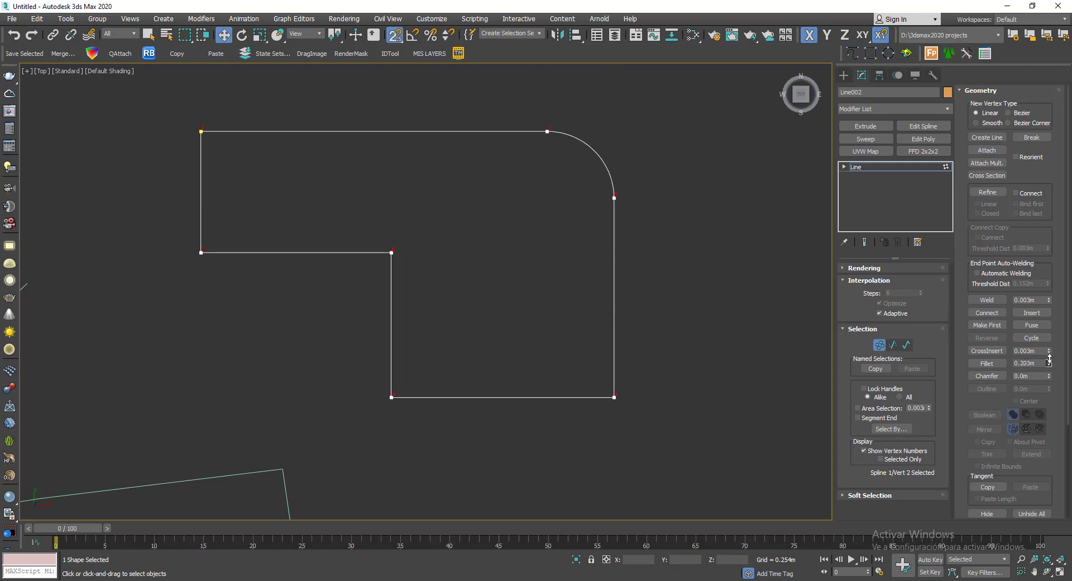
left_click_drag(1049, 359, 1049, 360)
- Chamfer the orange line's lower right corner vertex and leave vertex editing
left_click_drag(569, 344, 691, 428)
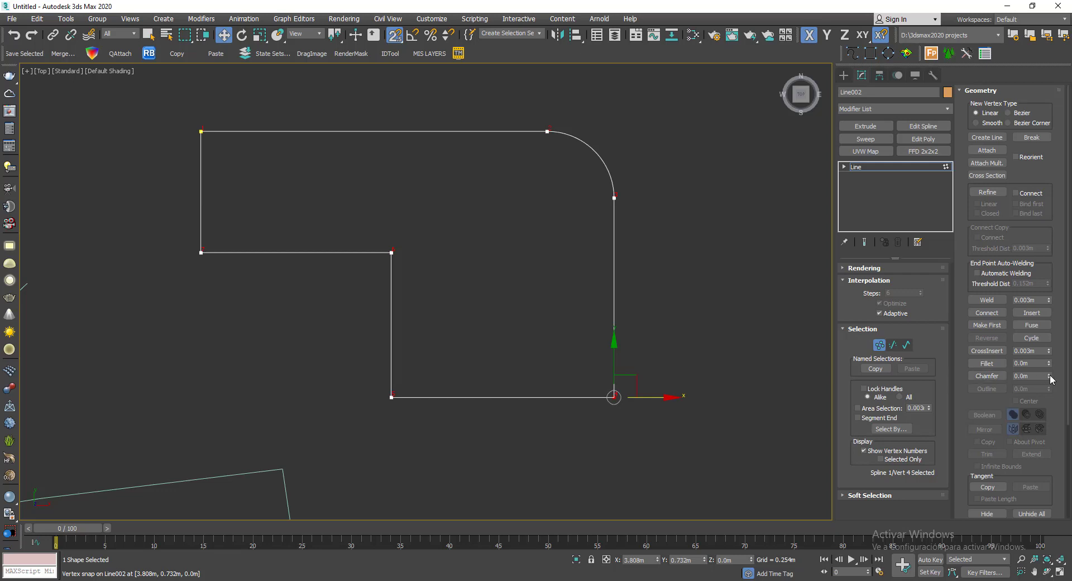
left_click_drag(1049, 377, 1050, 372)
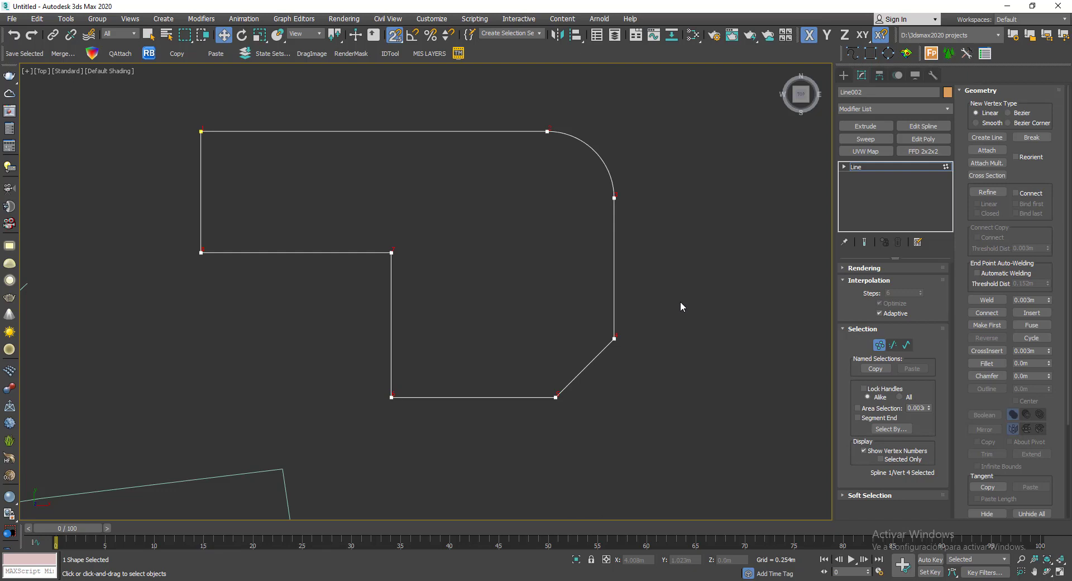
left_click(879, 344)
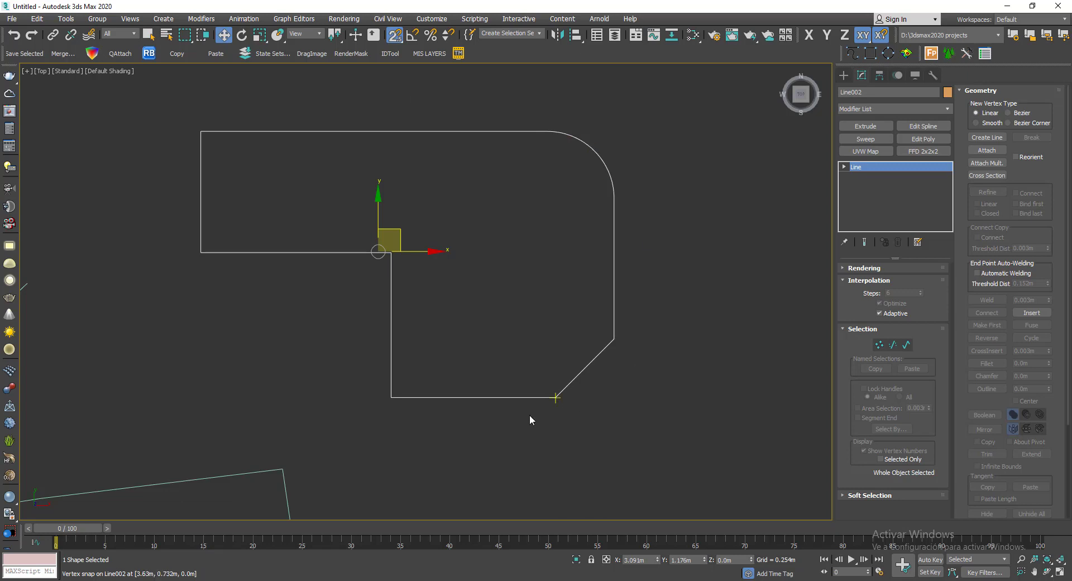
- Examine the orange line's closed outline with its rounded and chamfered corners as a whole object
middle_click_drag(637, 191, 526, 186)
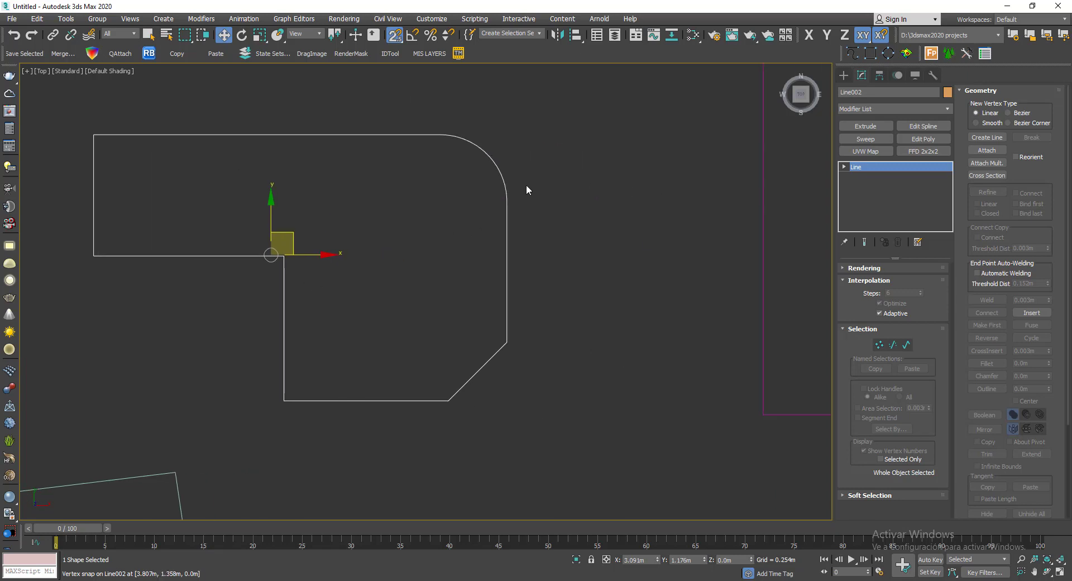
scroll(526, 185, "down", 2)
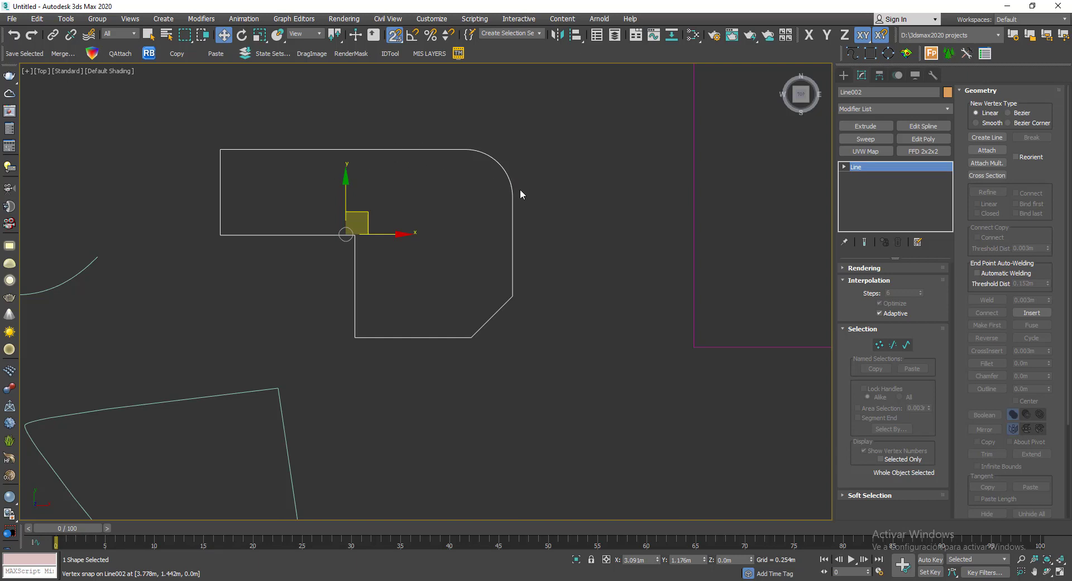
left_click(461, 118)
left_click(361, 150)
scroll(317, 242, "up", 2)
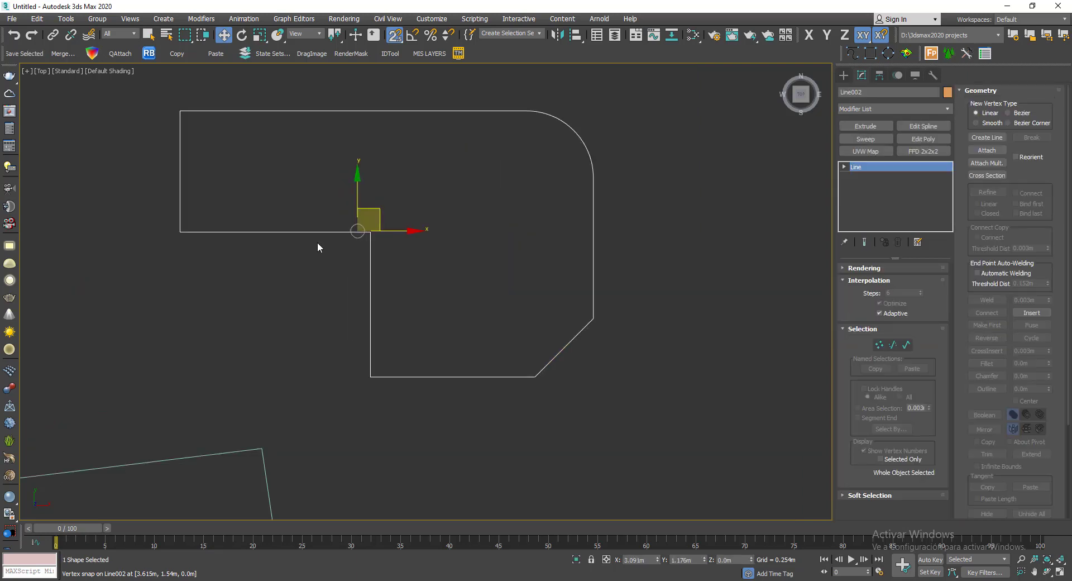
scroll(315, 187, "down", 2)
middle_click_drag(318, 184, 323, 194)
scroll(354, 185, "up", 2)
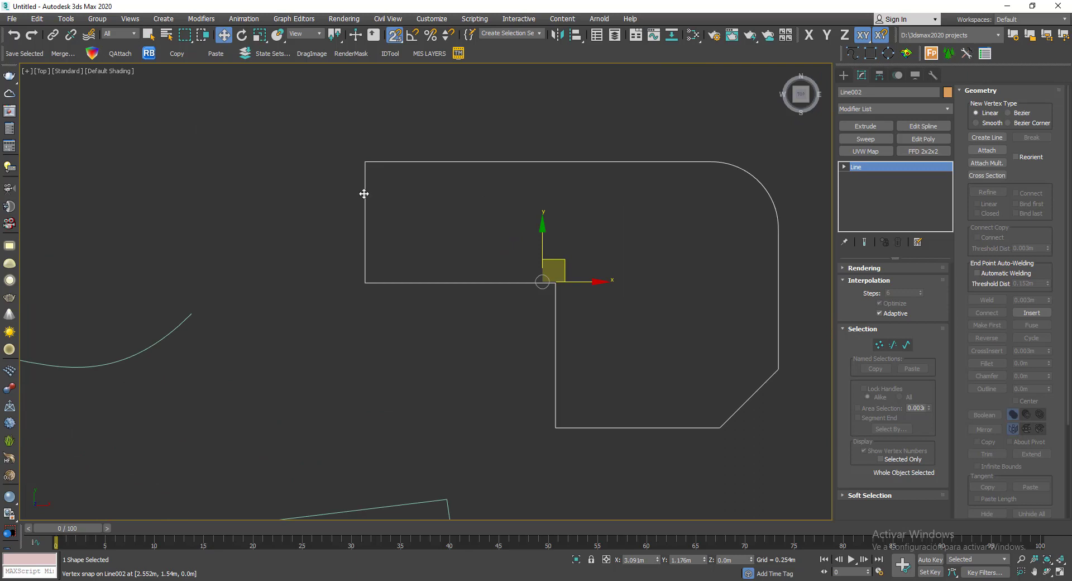
scroll(363, 166, "up", 2)
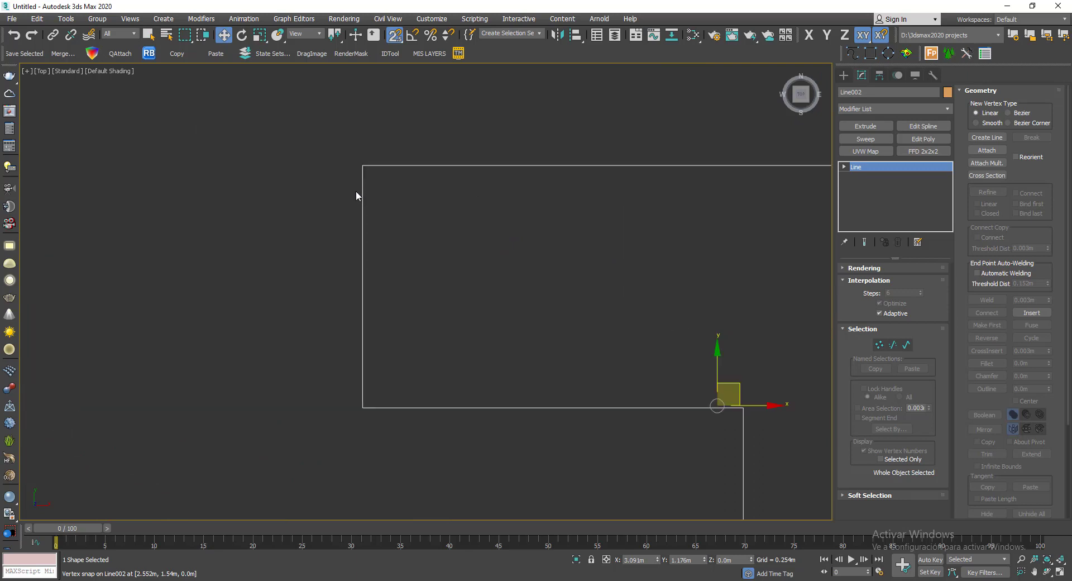
scroll(374, 170, "down", 2)
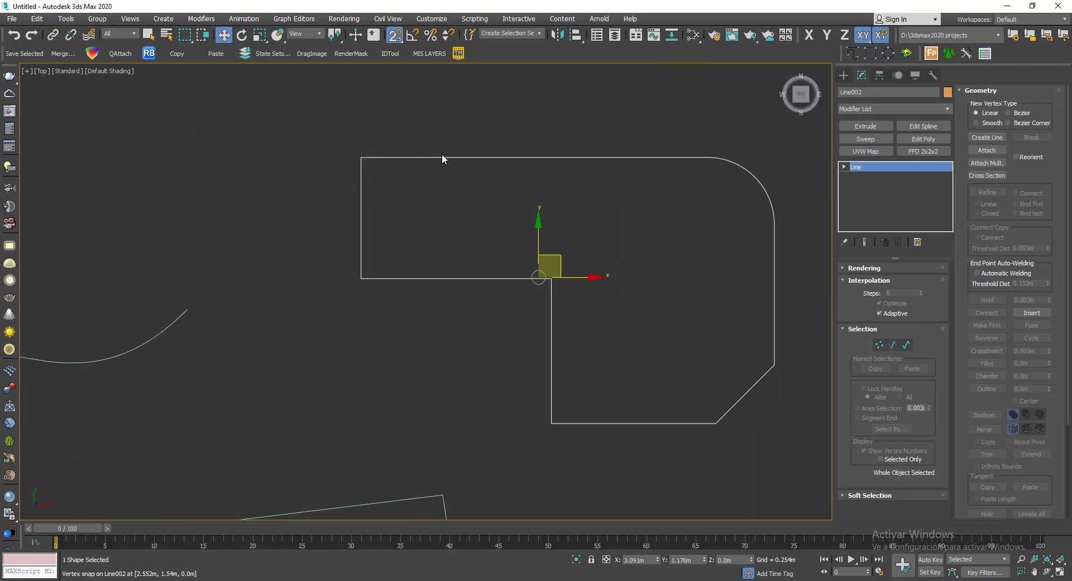
- Move the orange line's two left vertices inward along X to about 2.866 m, shortening its left arm
left_click(878, 346)
left_click_drag(395, 73, 337, 304)
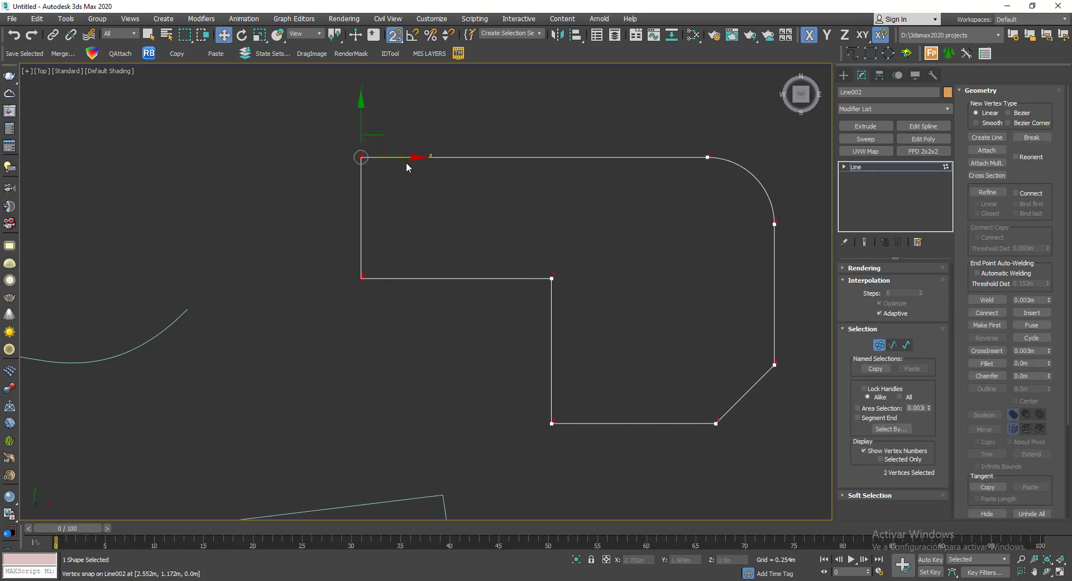
left_click_drag(406, 163, 468, 221)
middle_click_drag(566, 220, 458, 215)
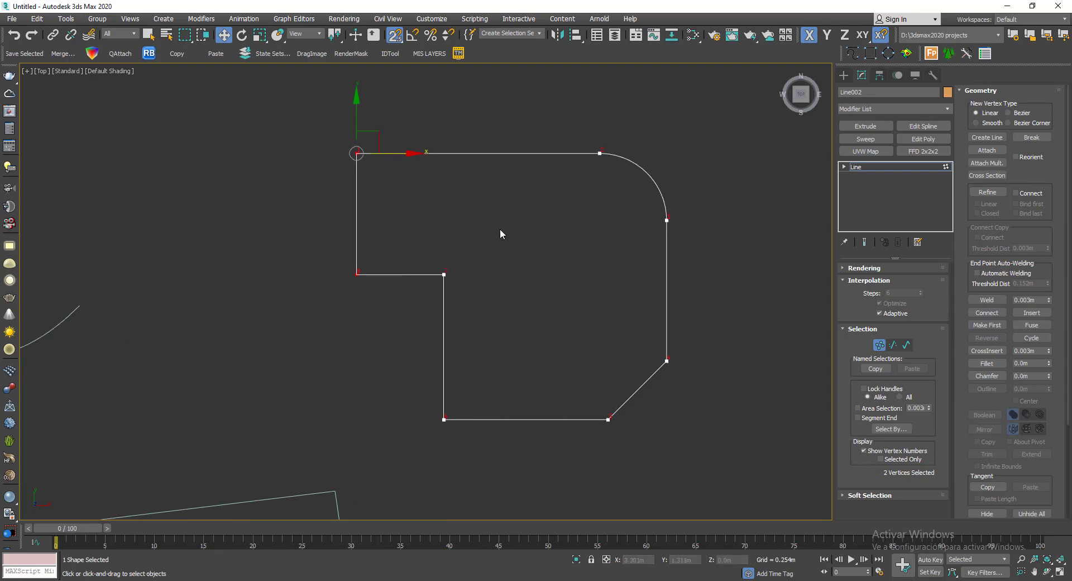
- Fillet the orange line's upper left corner vertex, leave vertex editing and deselect the line
left_click(501, 229)
left_click_drag(378, 110, 336, 181)
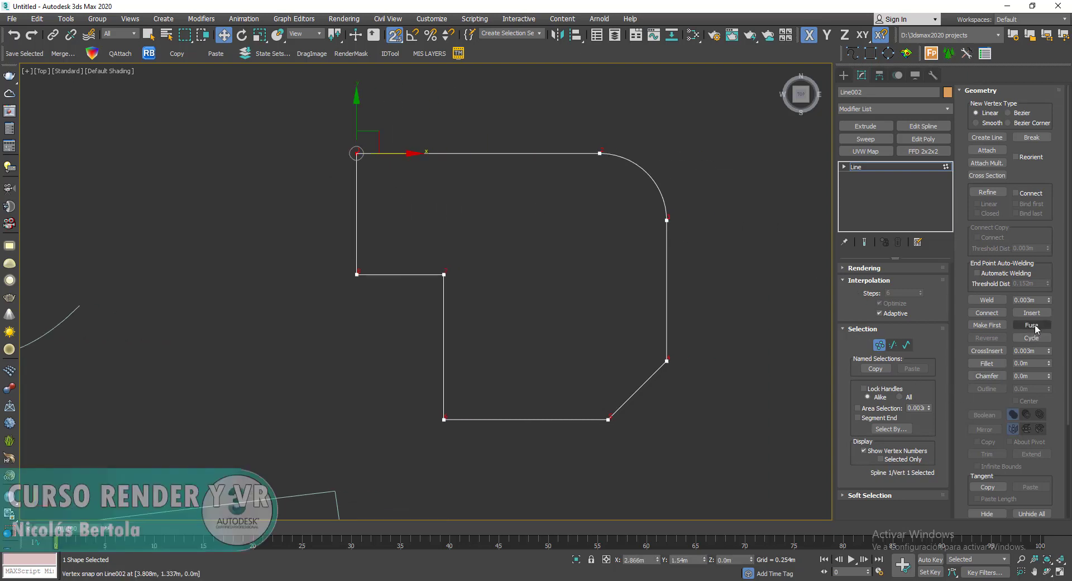
left_click_drag(1048, 363, 1048, 354)
scroll(762, 282, "down", 2)
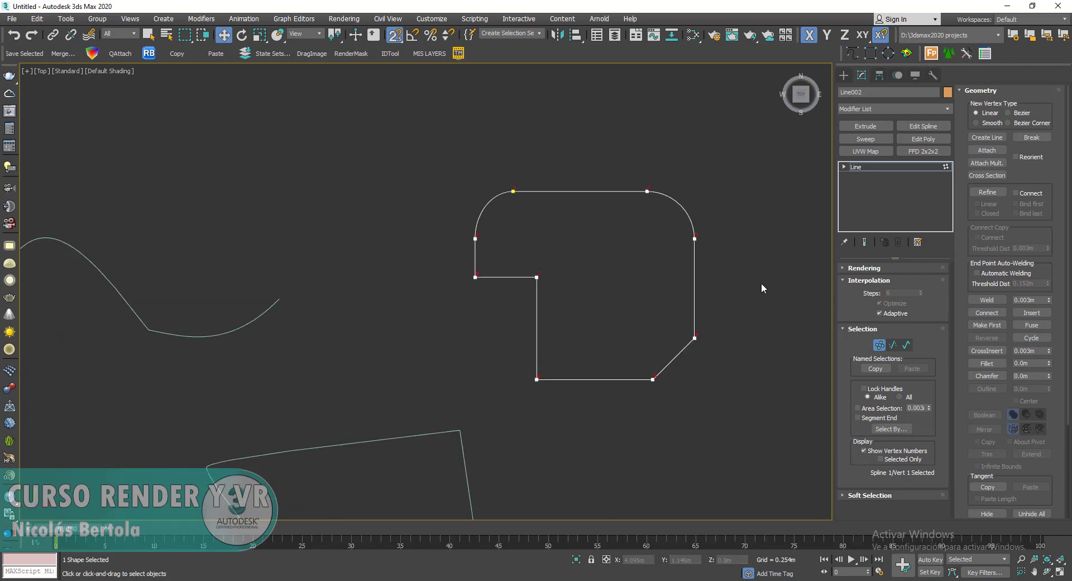
middle_click_drag(762, 282, 648, 275)
left_click(879, 345)
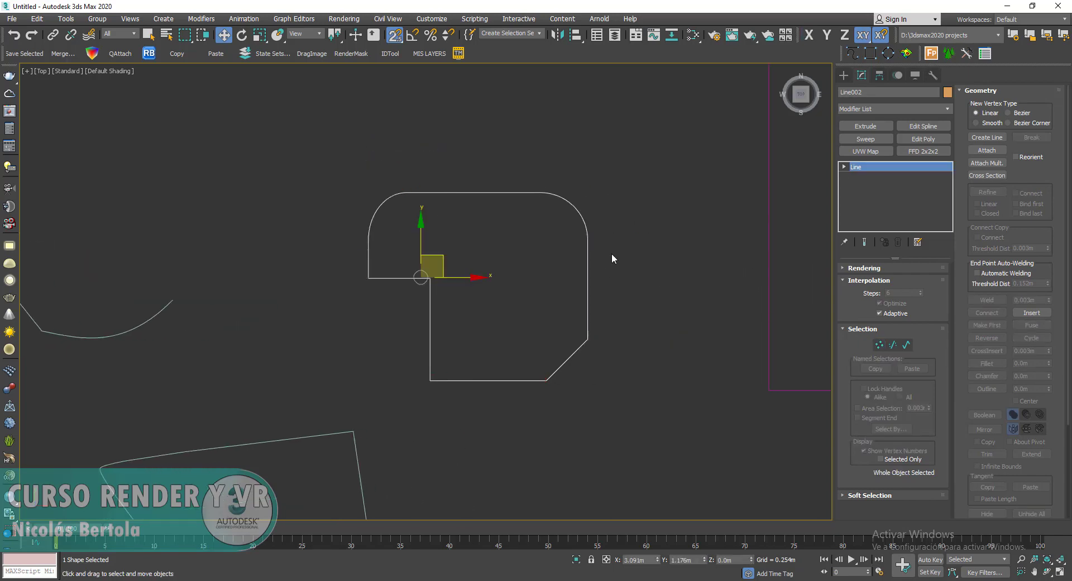
middle_click_drag(578, 252, 517, 244)
left_click(458, 224)
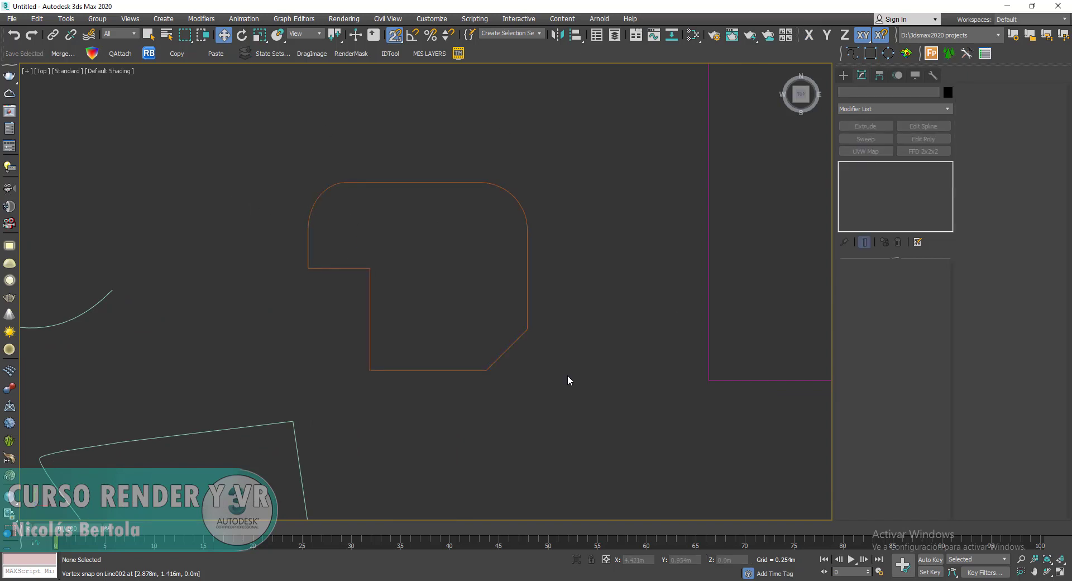
- Select the magenta four-sided spline and turn on Enable In Renderer and Enable In Viewport for it
scroll(290, 214, "down", 2)
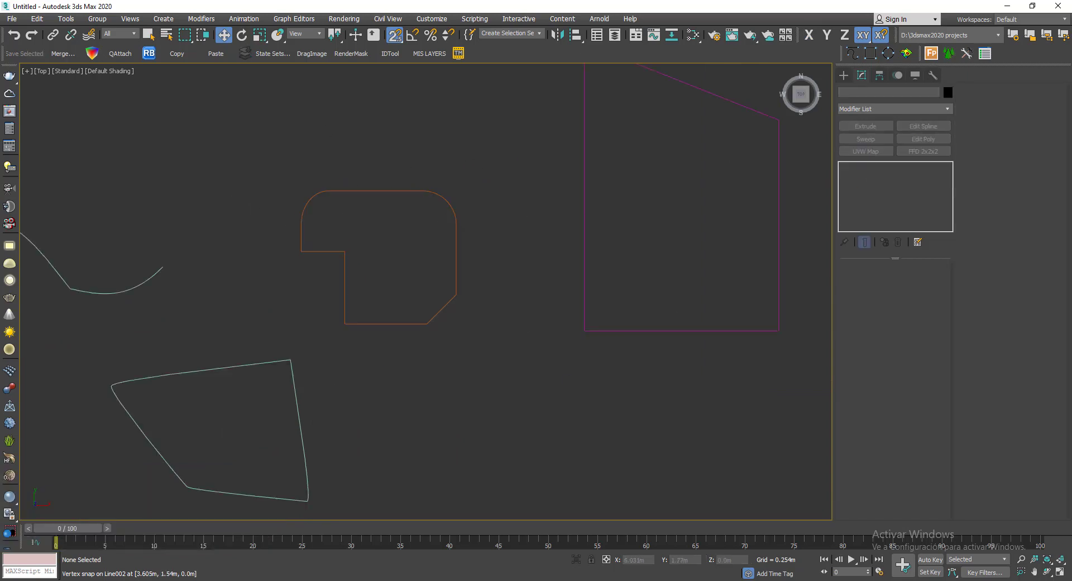
scroll(469, 251, "down", 3)
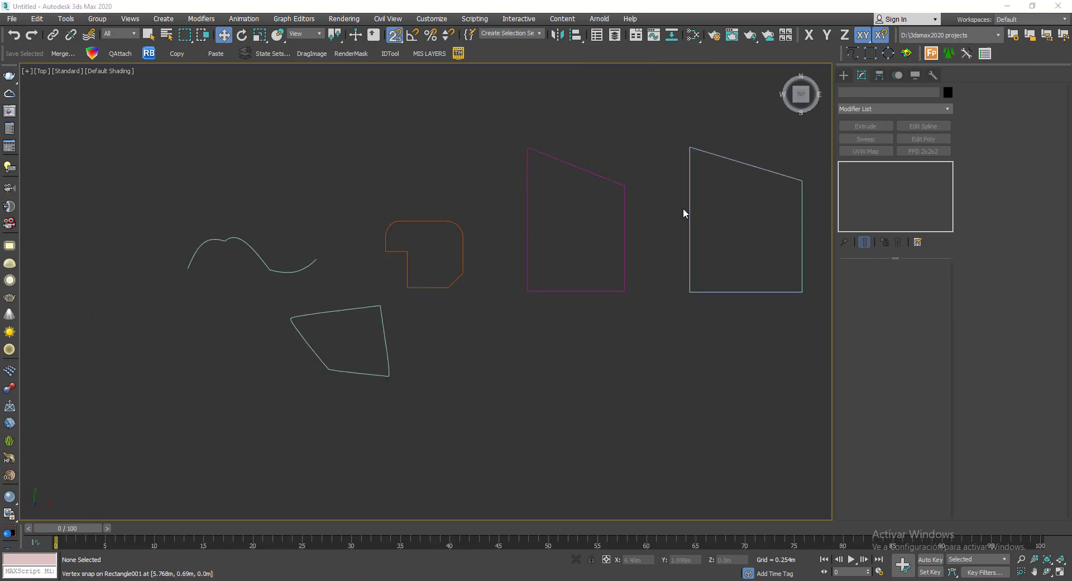
middle_click_drag(678, 212, 561, 214)
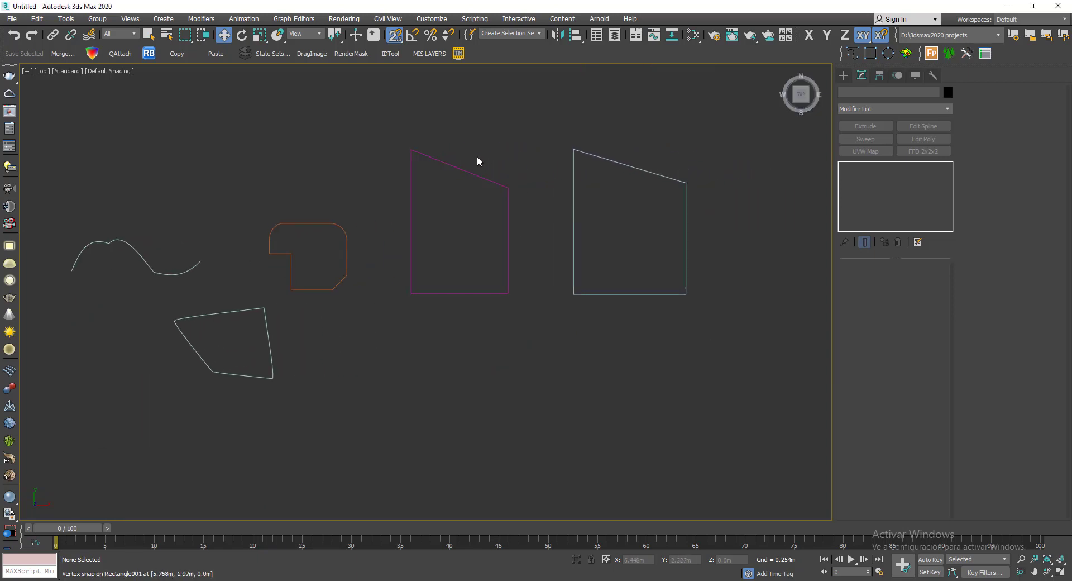
left_click_drag(493, 139, 462, 206)
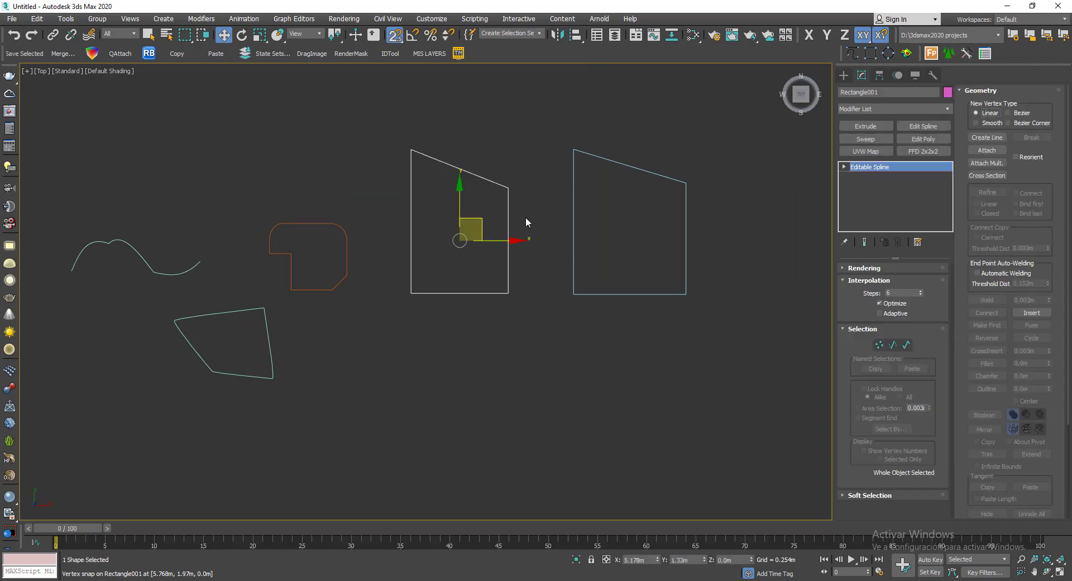
middle_click_drag(525, 217, 485, 221)
scroll(449, 247, "up", 2)
scroll(527, 247, "up", 2)
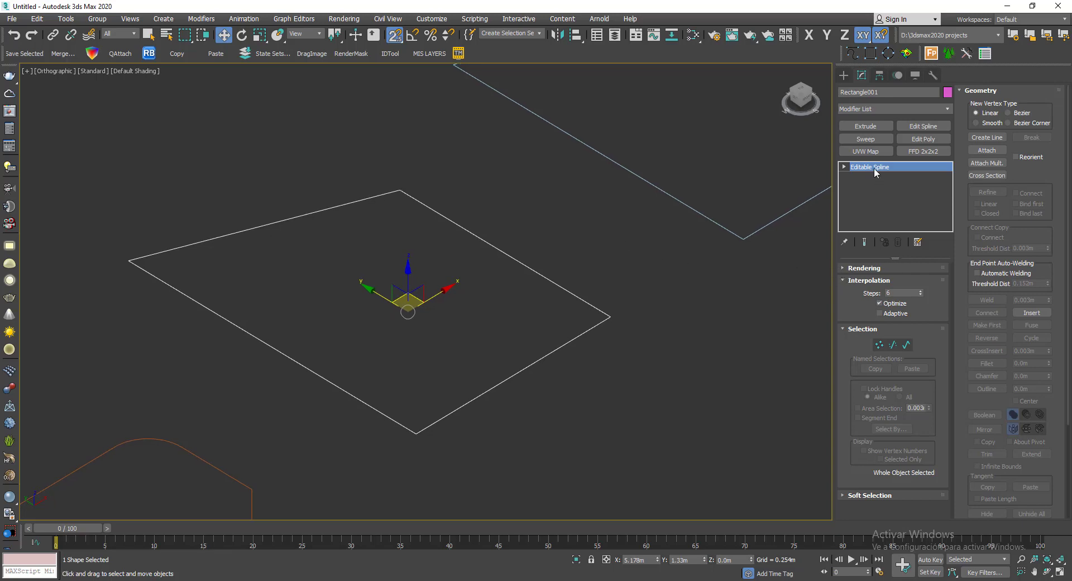
left_click(843, 268)
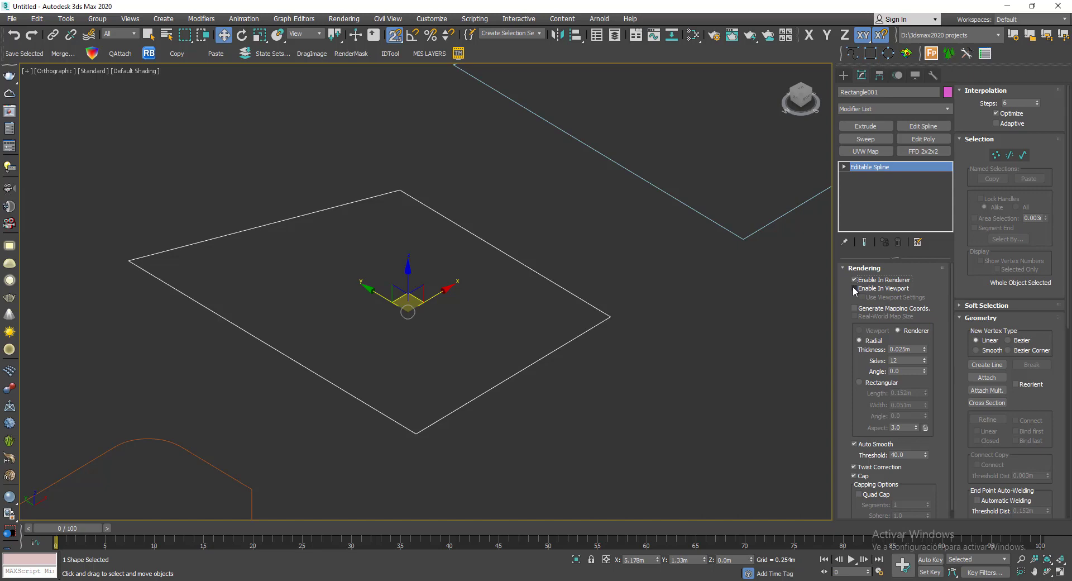
left_click(854, 288)
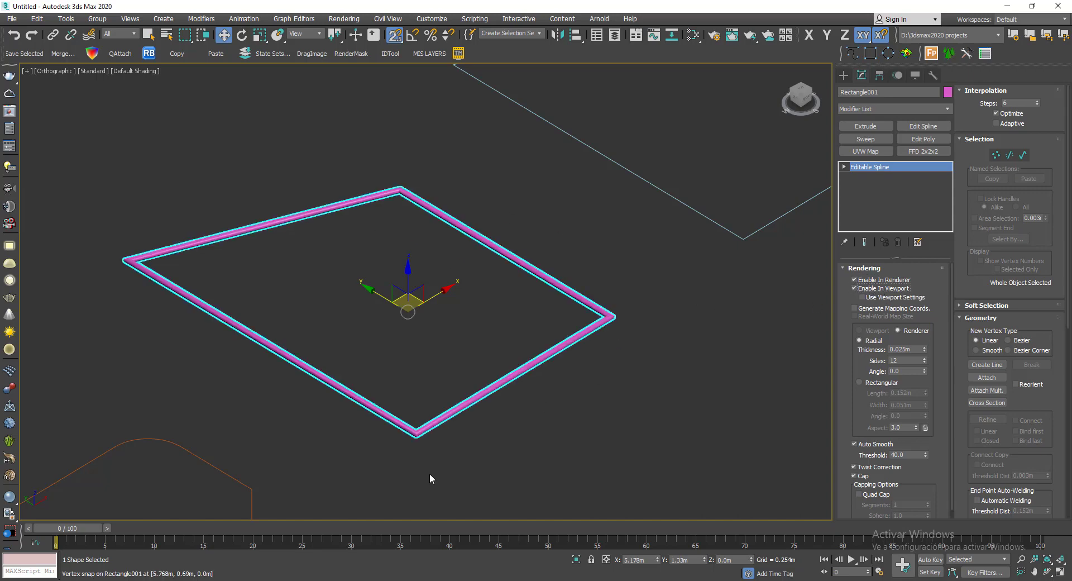
- Inspect the magenta frame's tubular thickness up close at its front corner and as a whole
scroll(424, 472, "up", 2)
left_click(450, 464)
scroll(419, 423, "up", 5)
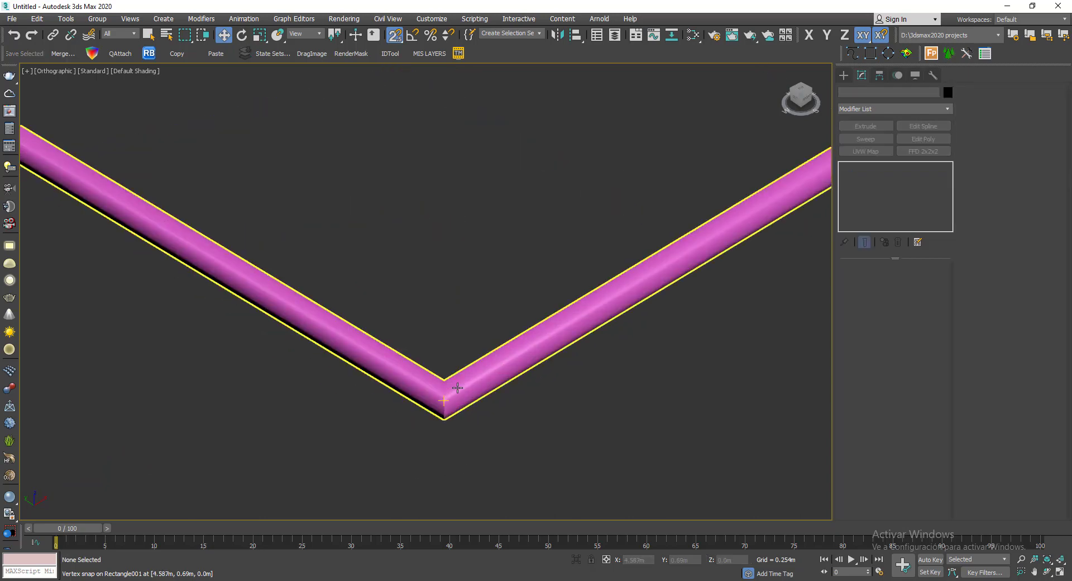
left_click(457, 388)
scroll(458, 388, "down", 2)
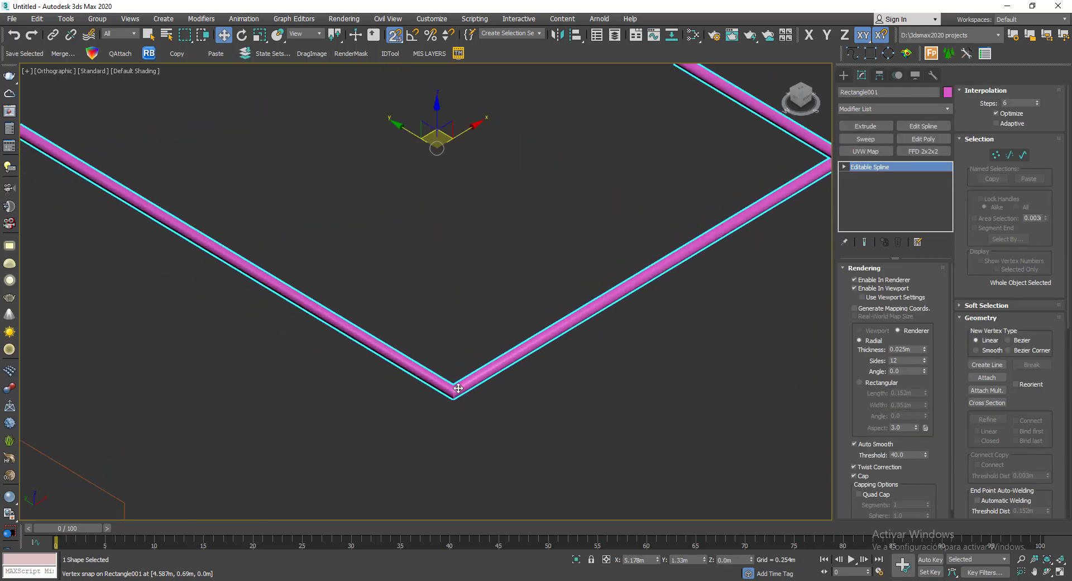
scroll(458, 388, "down", 3)
scroll(505, 368, "up", 1)
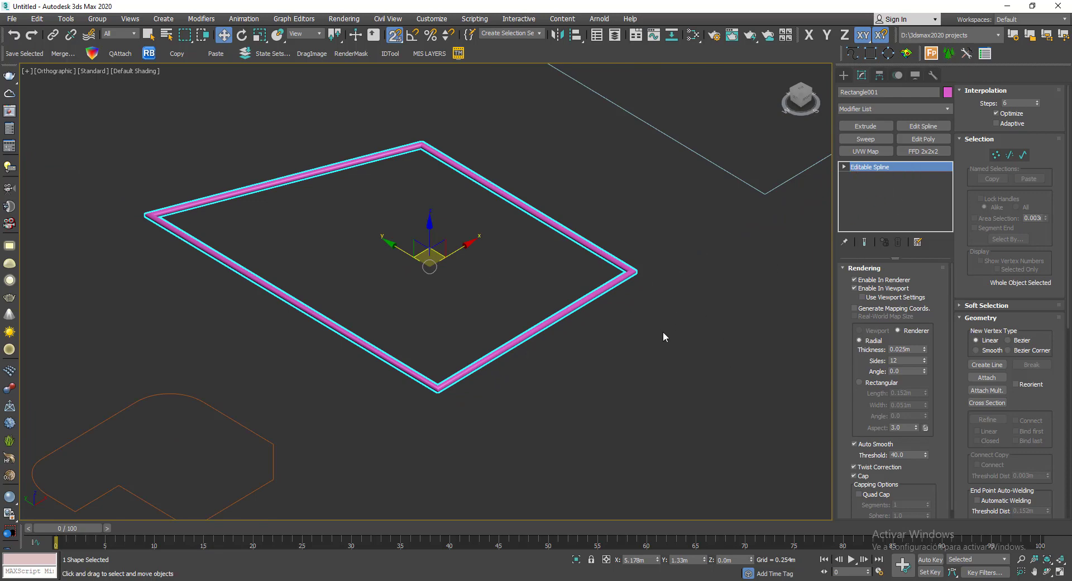
- Display edged faces in the viewport to reveal the mesh at the magenta frame's front corner
scroll(662, 331, "up", 5)
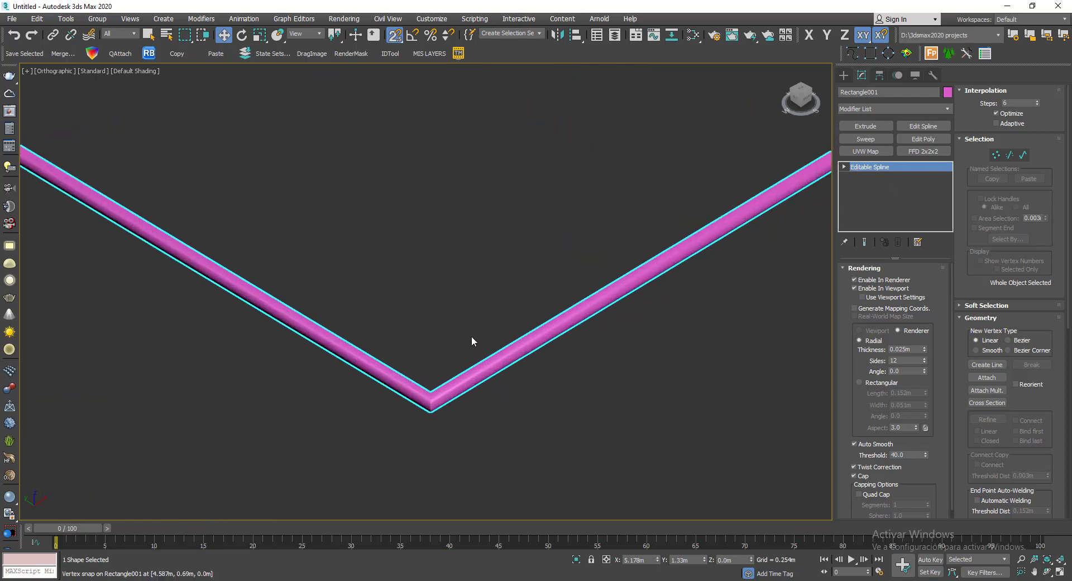
key("F4")
scroll(449, 331, "up", 1)
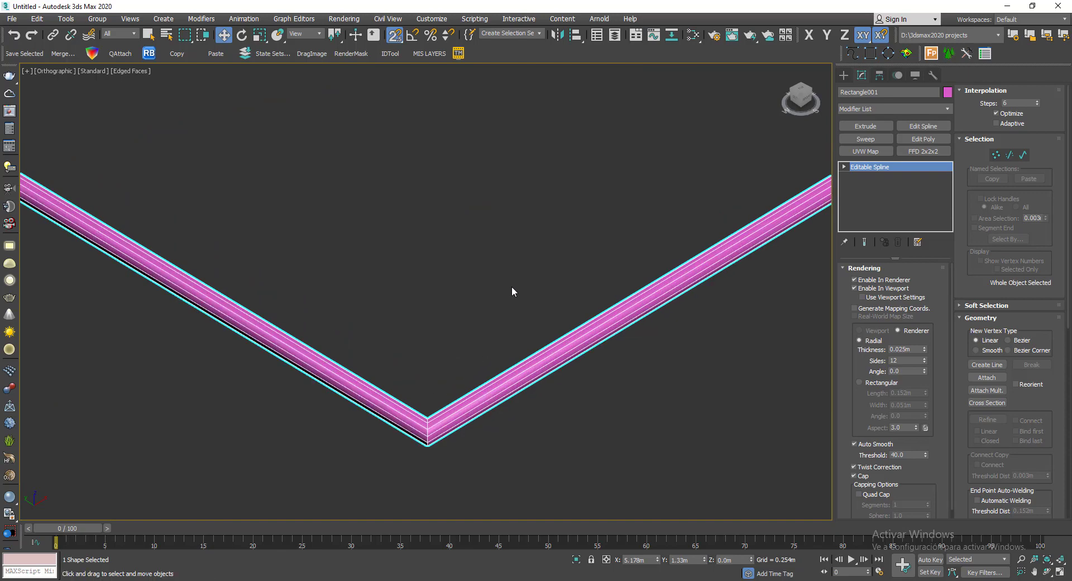
scroll(512, 287, "down", 2)
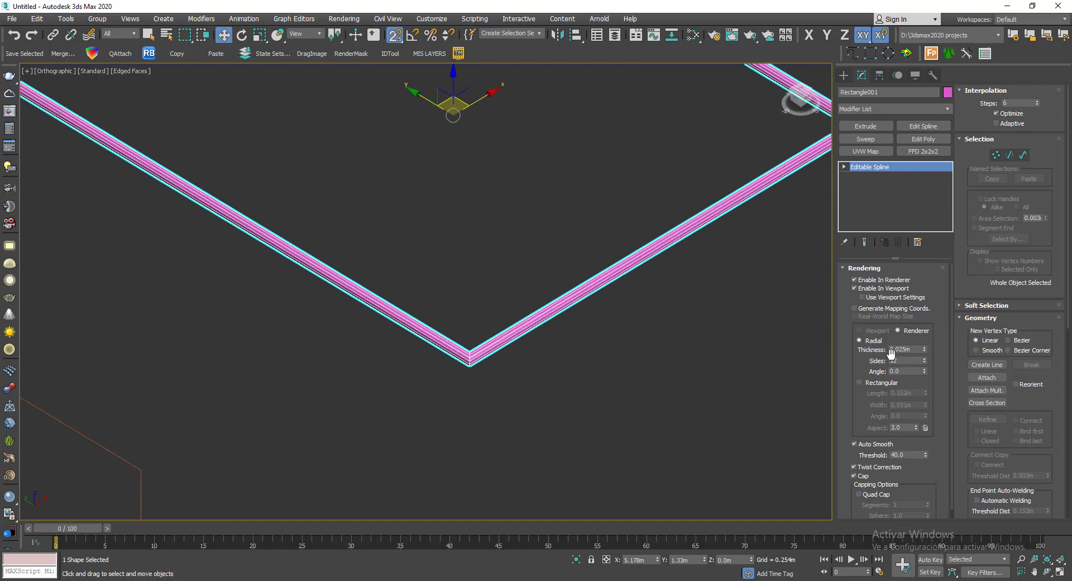
- Increase the magenta frame's radial thickness to about 0.111 m
left_click_drag(924, 348, 930, 223)
scroll(626, 285, "down", 4)
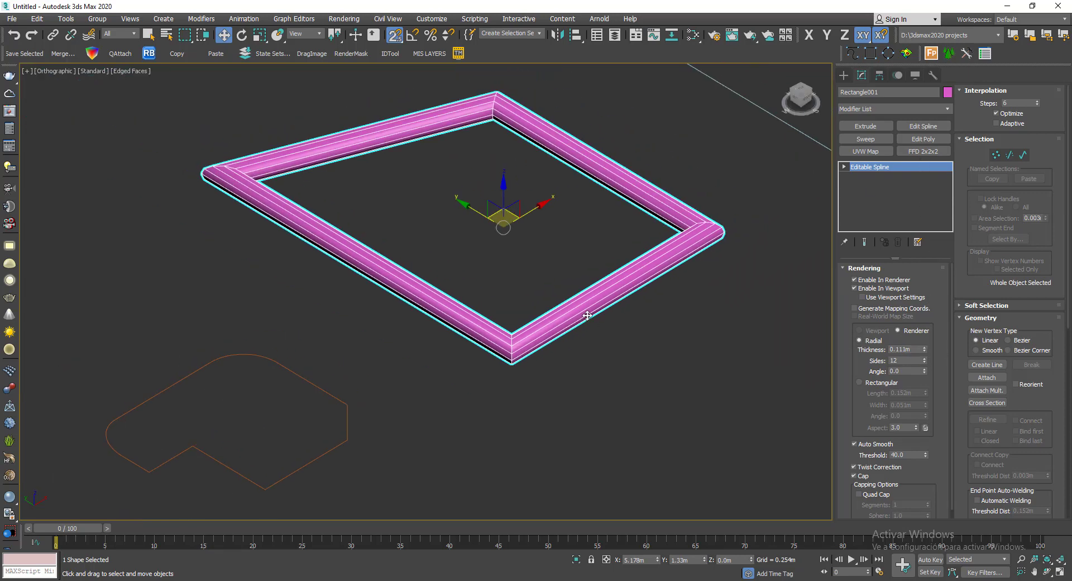
scroll(587, 316, "up", 2)
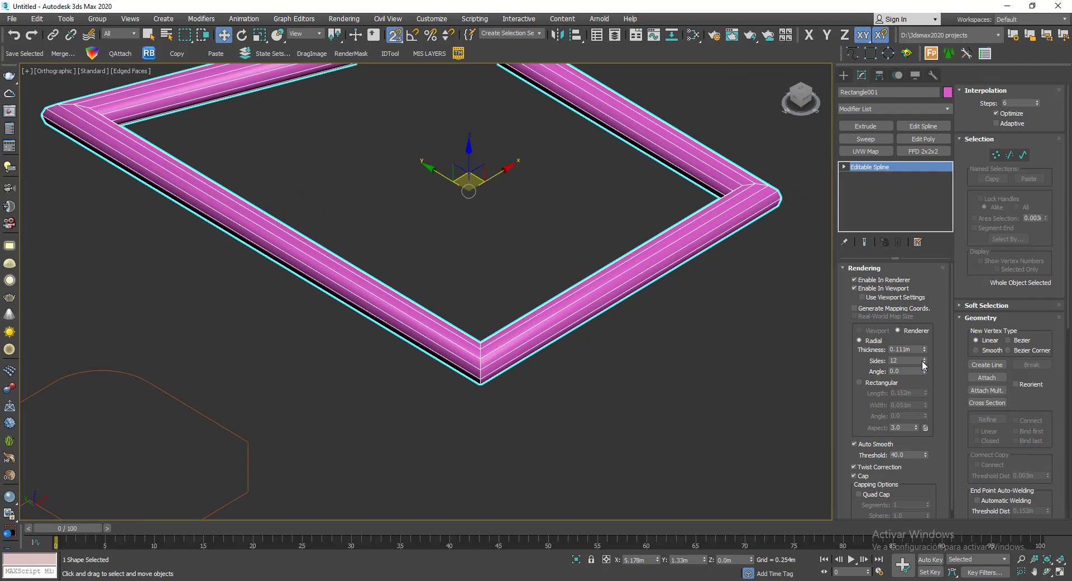
- Try 38 sides and an angle of about 1.69 on the magenta frame's radial section, and reset both values
mouse_move(922, 361)
left_mouse_down()
mouse_move(924, 347)
mouse_move(935, 367)
mouse_move(929, 346)
mouse_move(921, 372)
left_mouse_up()
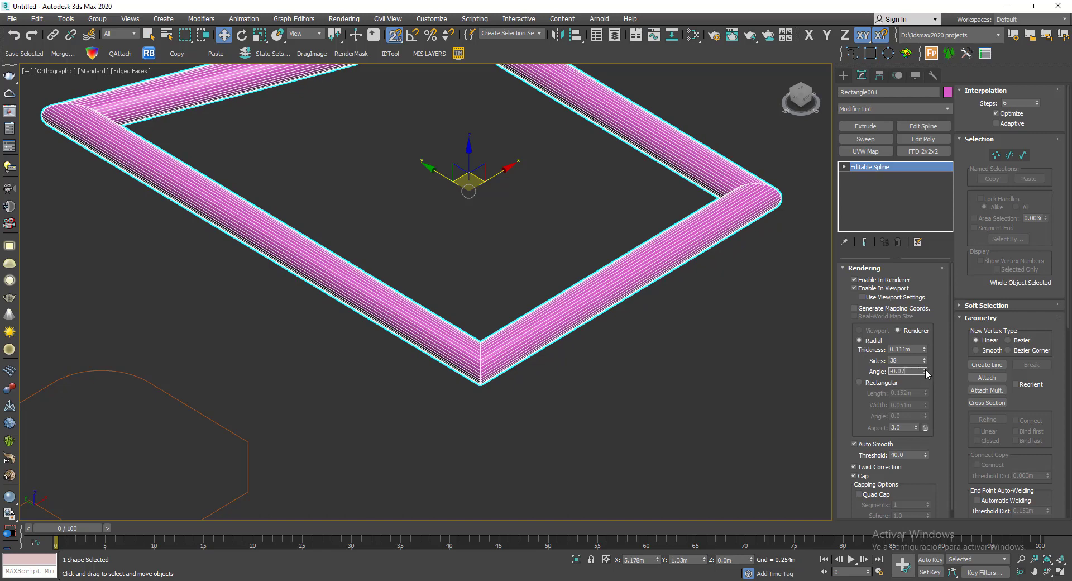
left_click_drag(925, 371, 928, 323)
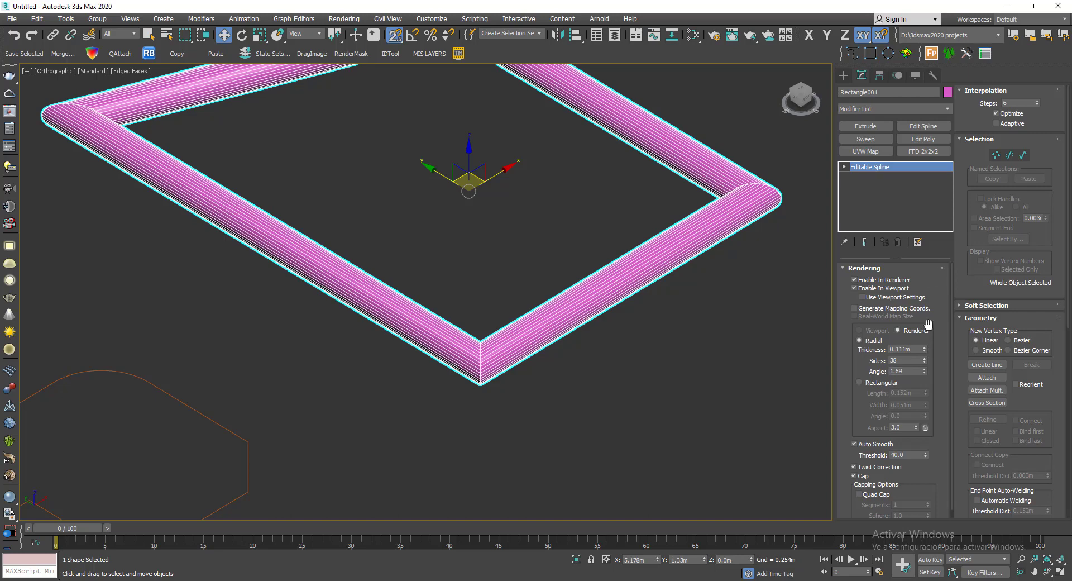
right_click(924, 371)
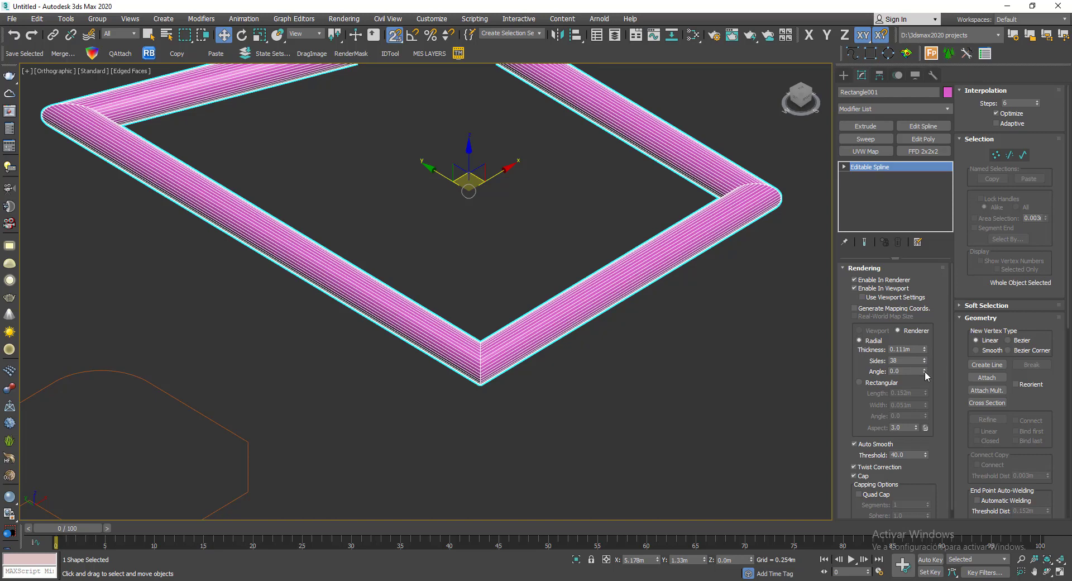
right_click(924, 361)
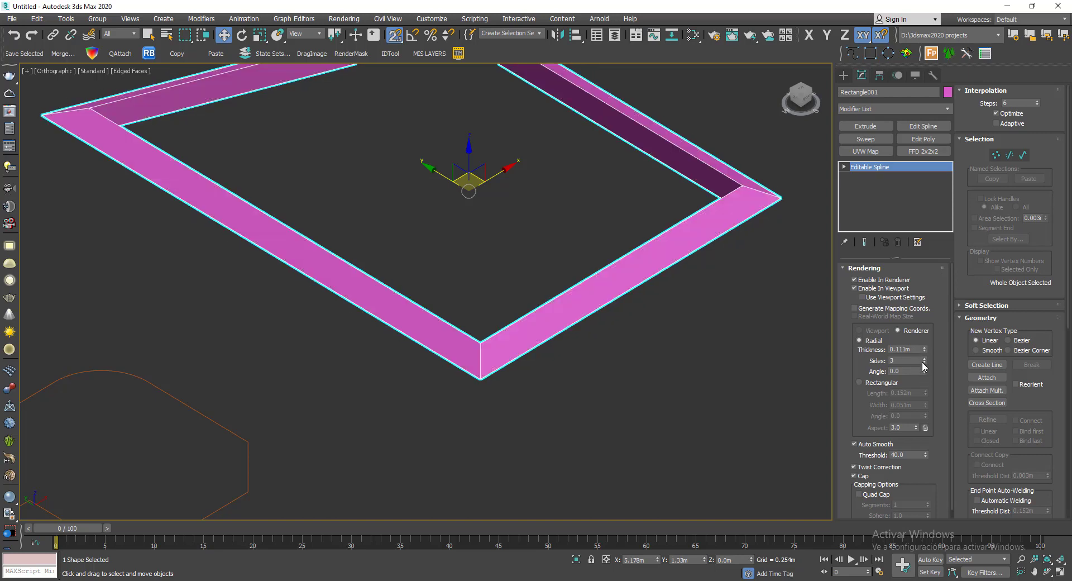
- Set the magenta frame's radial section to 37 sides
left_click_drag(924, 361, 928, 341)
middle_click_drag(677, 315, 685, 363)
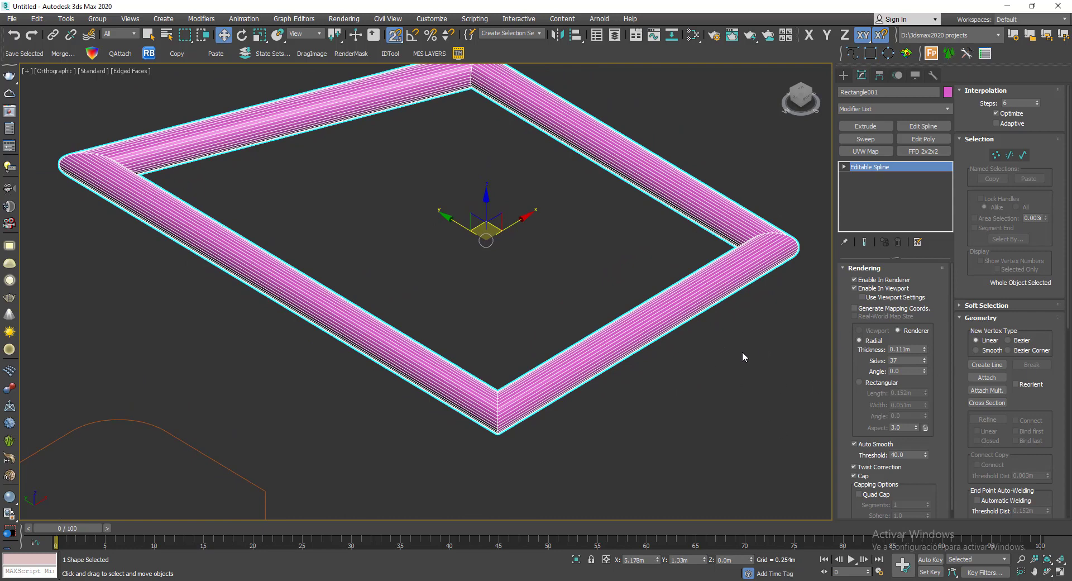
middle_click_drag(742, 351, 711, 364)
scroll(712, 363, "down", 3)
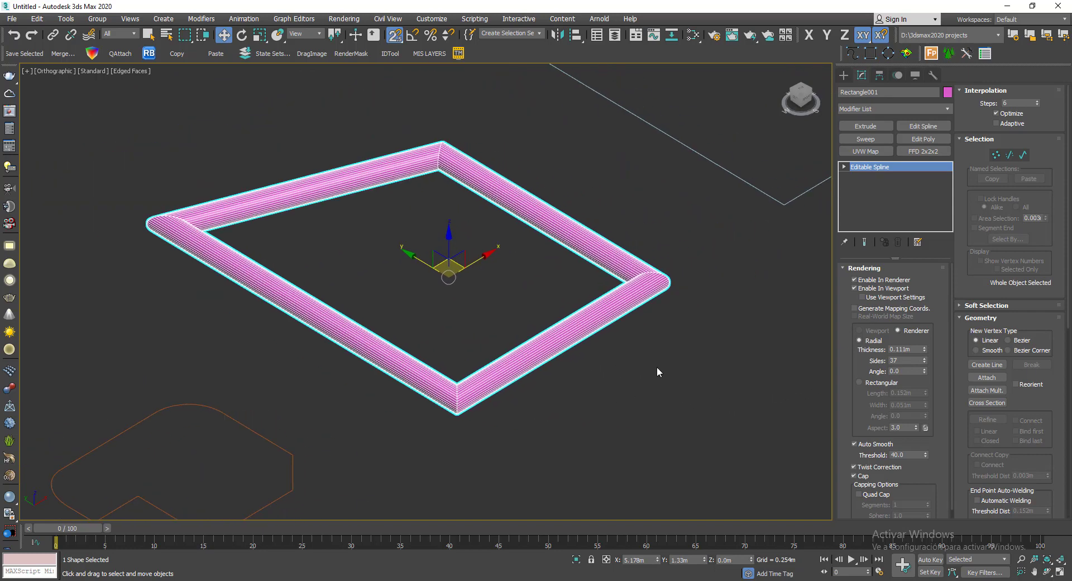
- Reselect the magenta frame, switch off Enable In Renderer as a trial and switch it back on
left_click(656, 367)
left_click(556, 219)
scroll(556, 219, "down", 3)
scroll(512, 224, "up", 1)
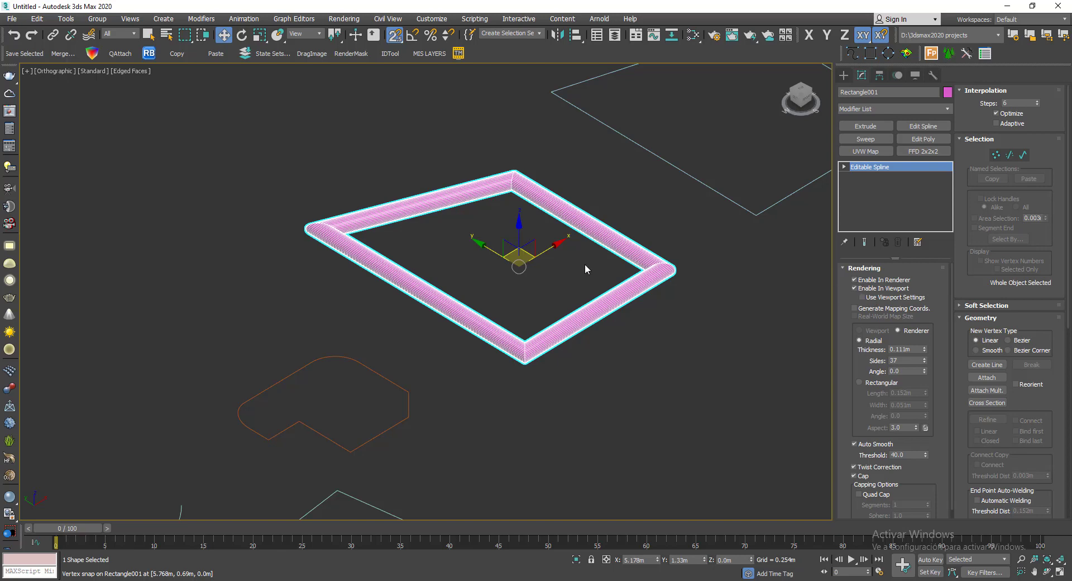
scroll(585, 266, "up", 3)
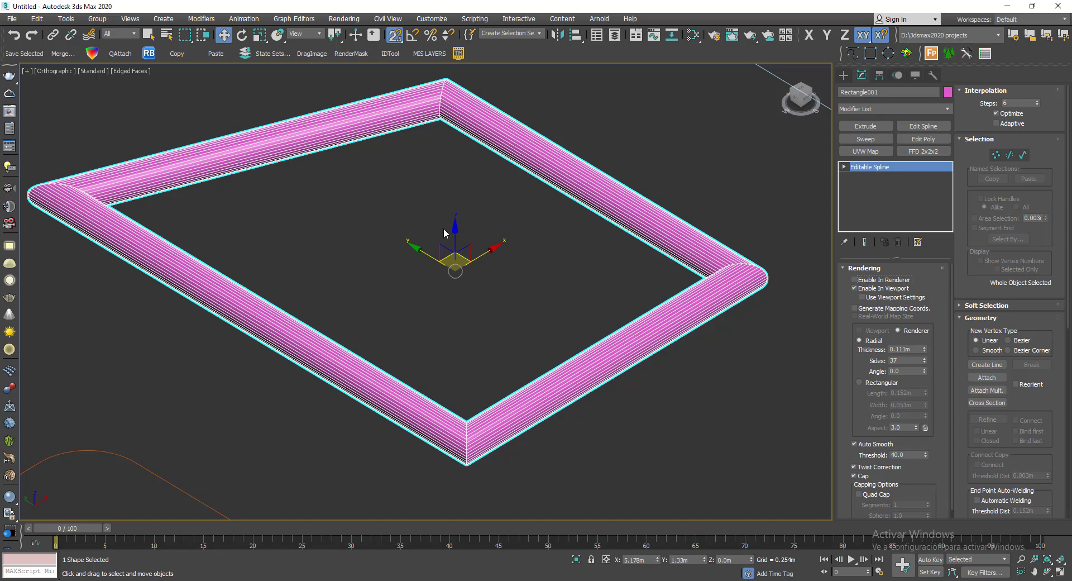
scroll(445, 233, "down", 4)
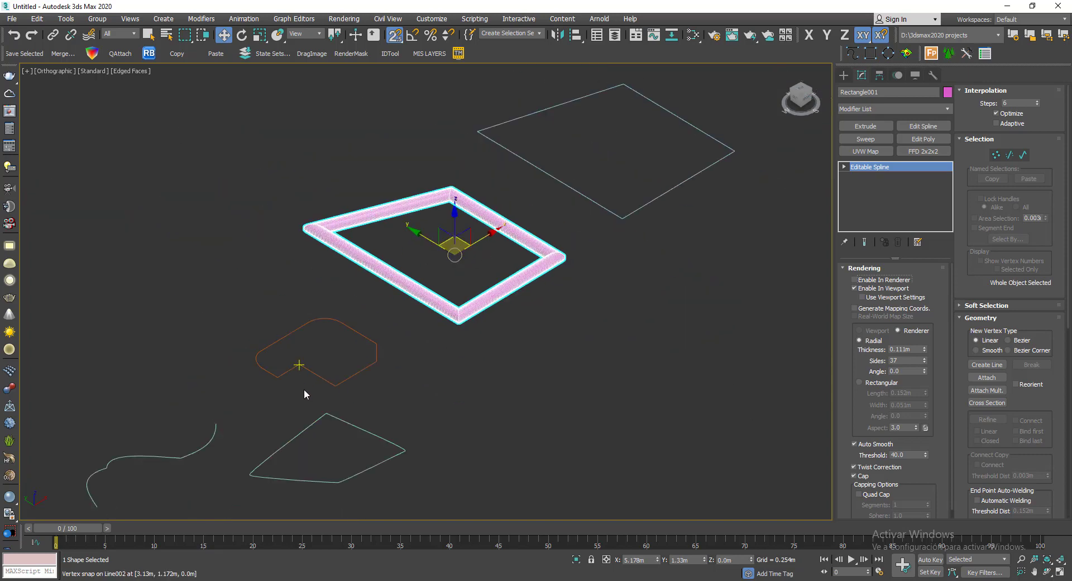
left_click(873, 282)
scroll(508, 234, "up", 5)
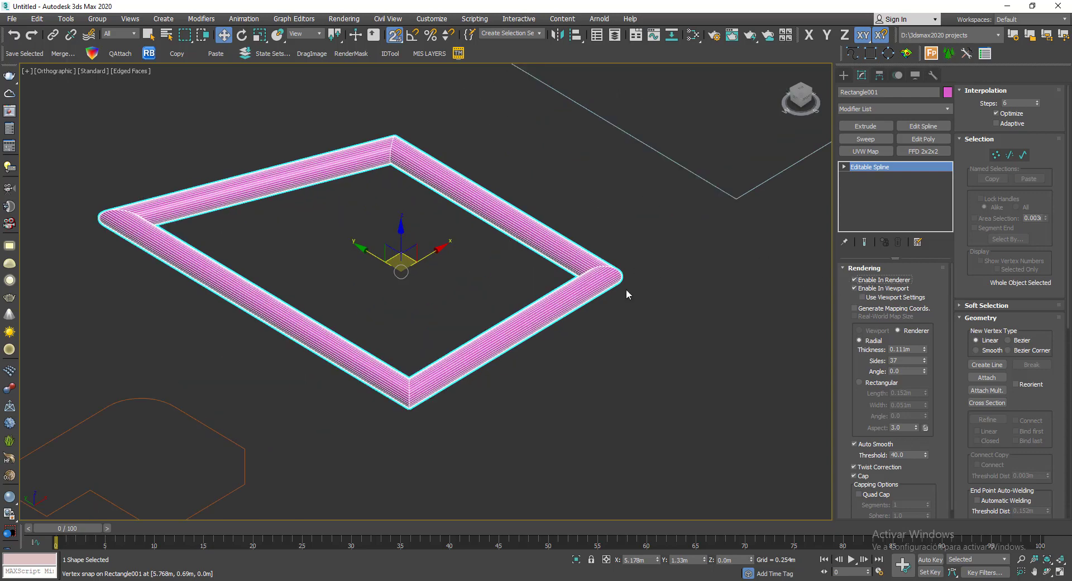
- Reselect the magenta frame and select its lower-right corner vertex in the Top view
left_click(672, 270)
left_click(573, 256)
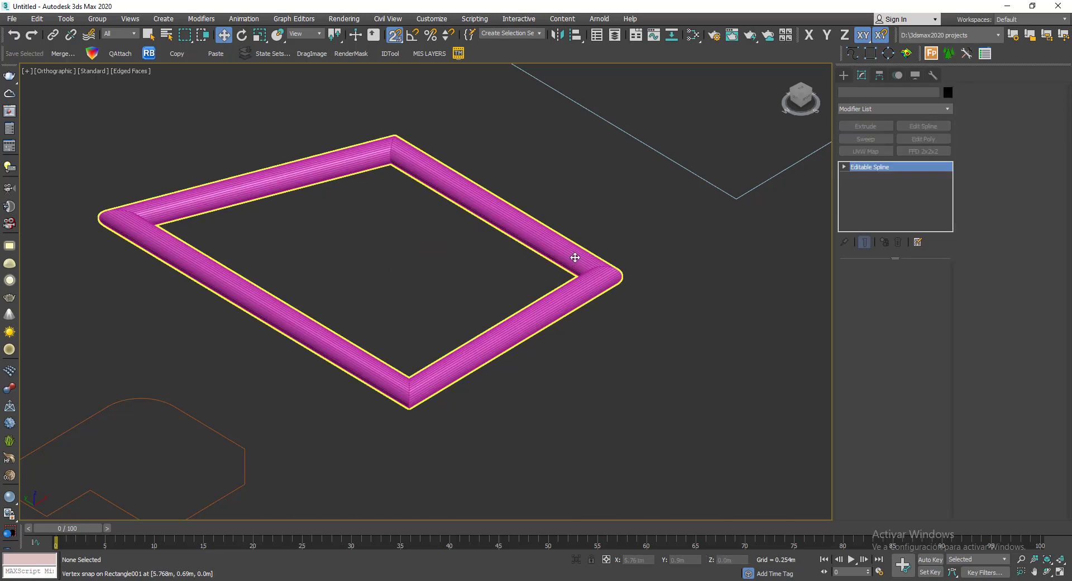
left_click(843, 167)
left_click(859, 177)
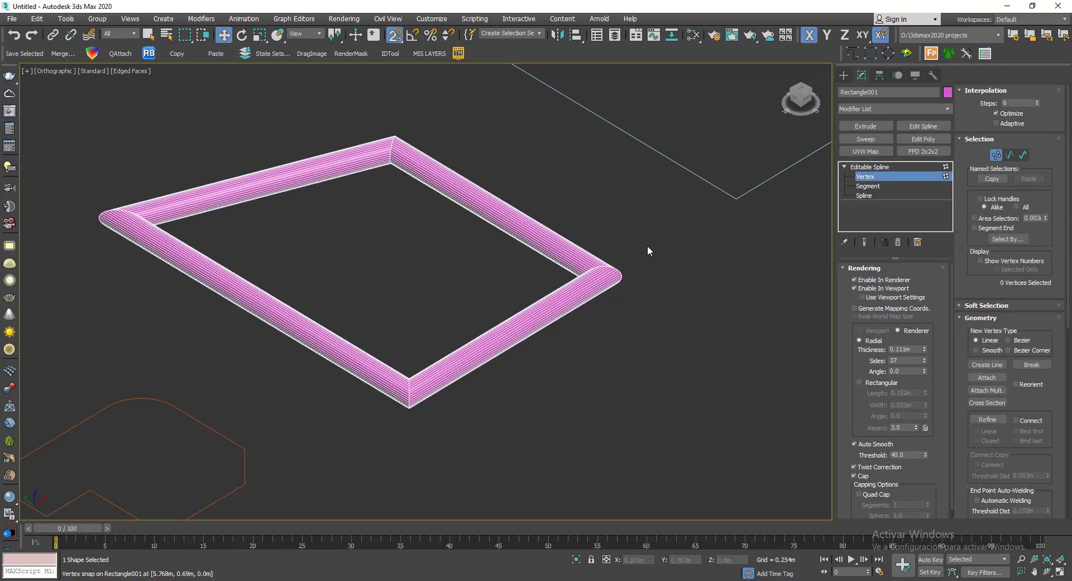
left_click(603, 257)
key("t")
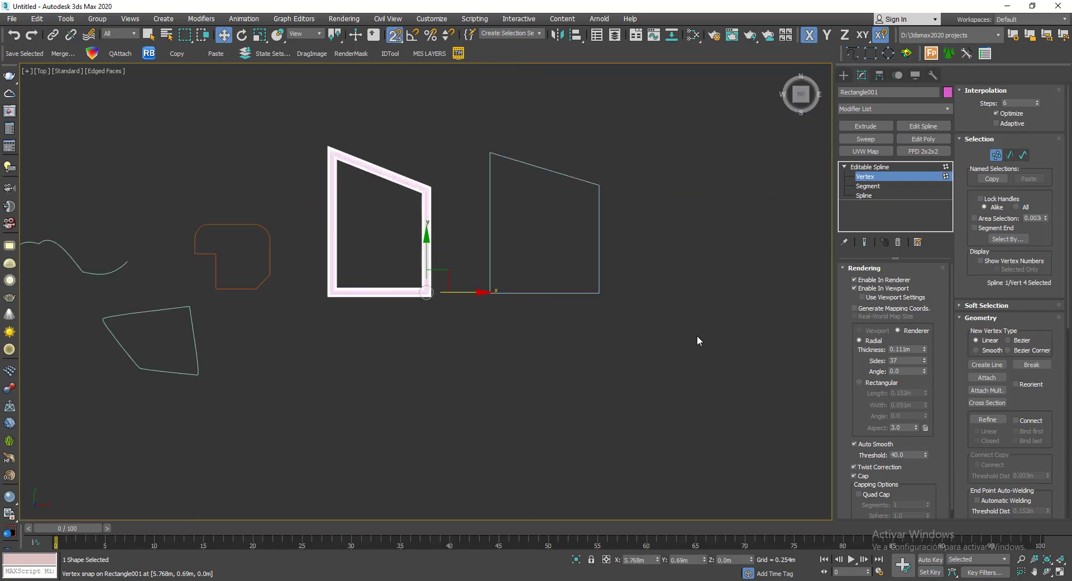
- Examine in wireframe where the selected corner vertex lies within the magenta frame's thickness
scroll(413, 273, "up", 5)
key("F3")
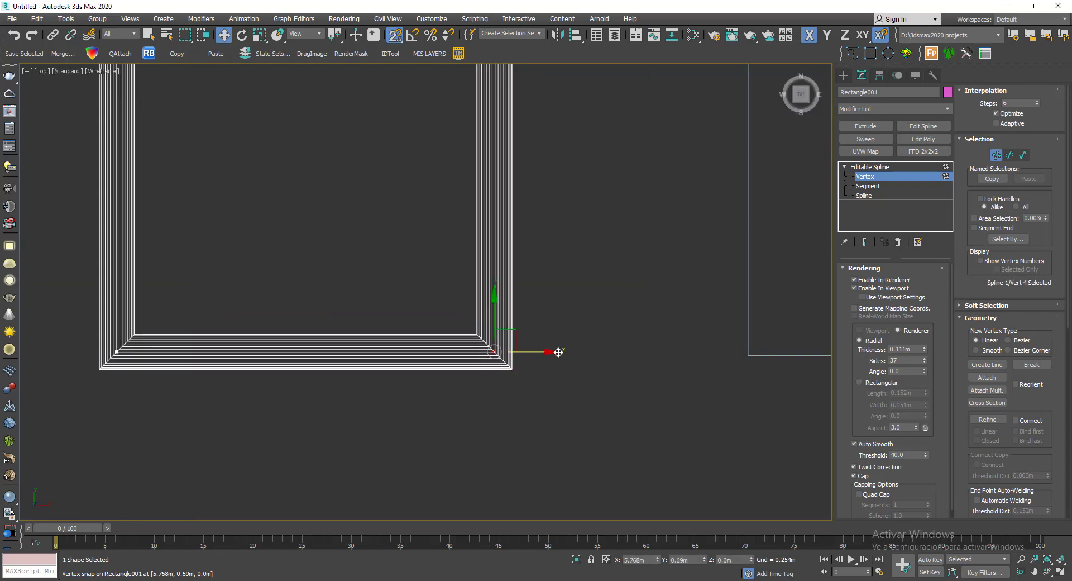
left_click(638, 402)
scroll(548, 333, "up", 4)
left_click(433, 381)
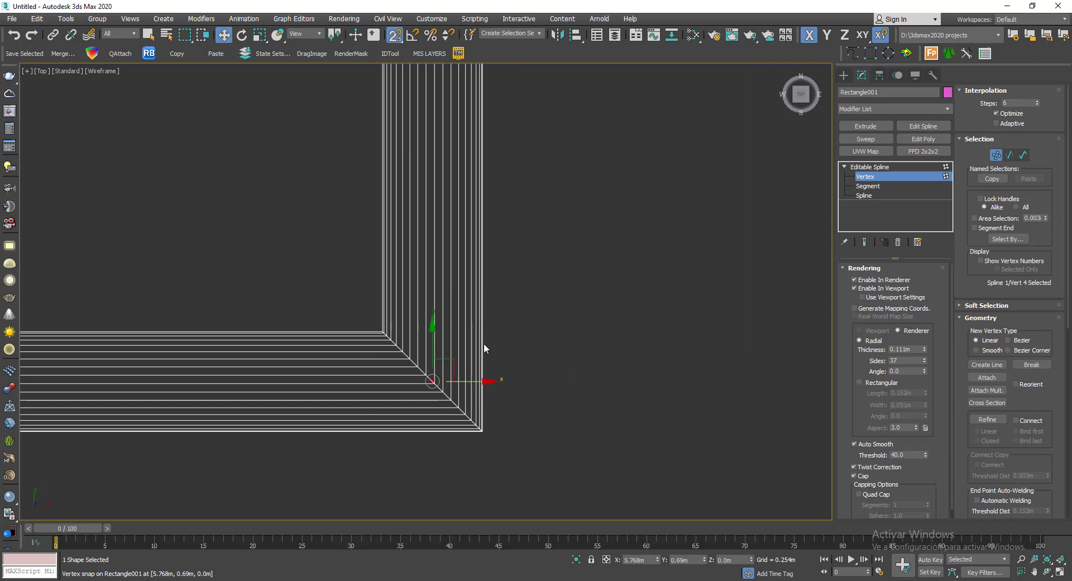
scroll(528, 284, "down", 9)
mouse_move(533, 278)
left_mouse_down()
mouse_move(550, 347)
mouse_move(510, 240)
mouse_move(545, 335)
mouse_move(486, 250)
mouse_move(525, 308)
mouse_move(522, 291)
left_mouse_up()
scroll(548, 240, "up", 2)
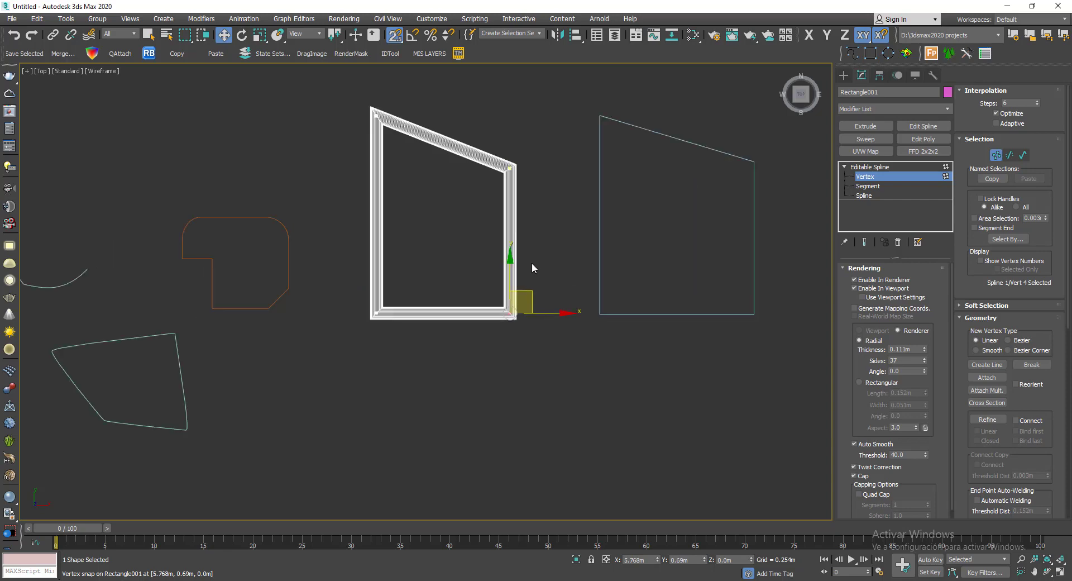
middle_click_drag(534, 266, 625, 207, "alt")
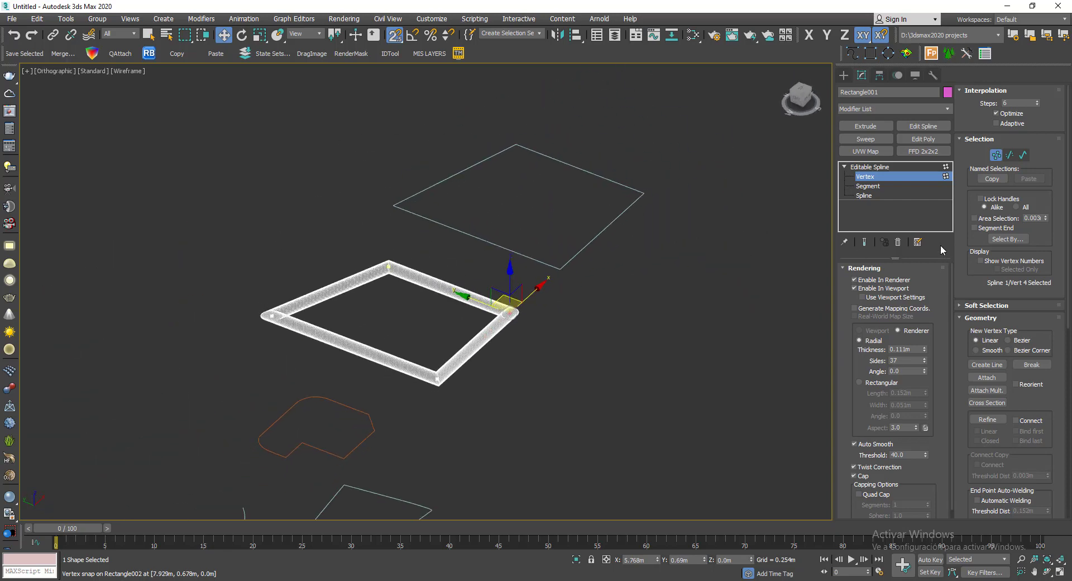
- Leave vertex level and reduce the magenta frame's radial thickness to about 0.041 m
left_click(883, 177)
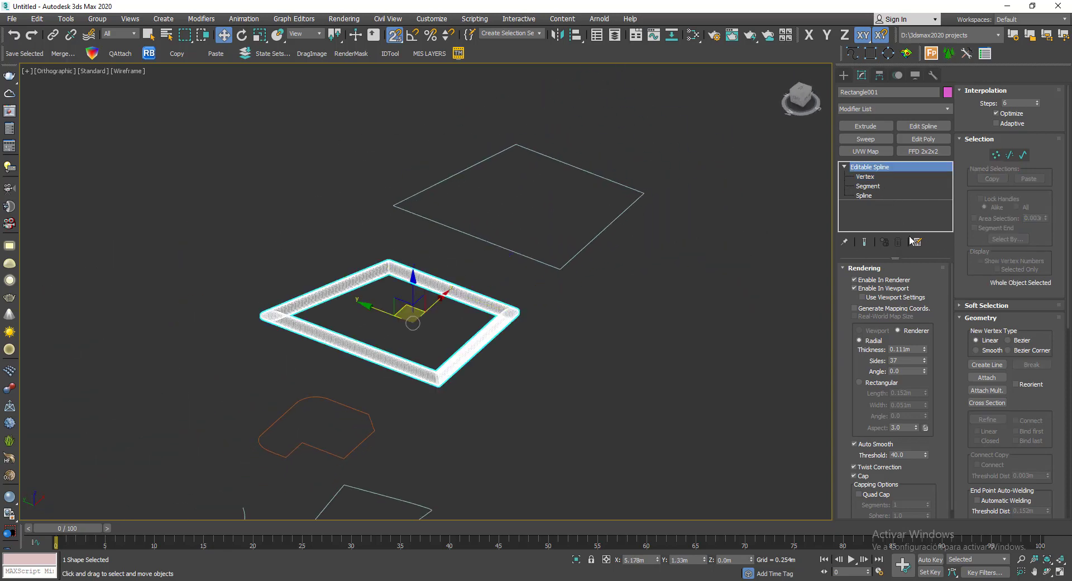
left_click_drag(924, 355, 924, 391)
middle_click_drag(583, 313, 598, 283)
scroll(410, 286, "up", 3)
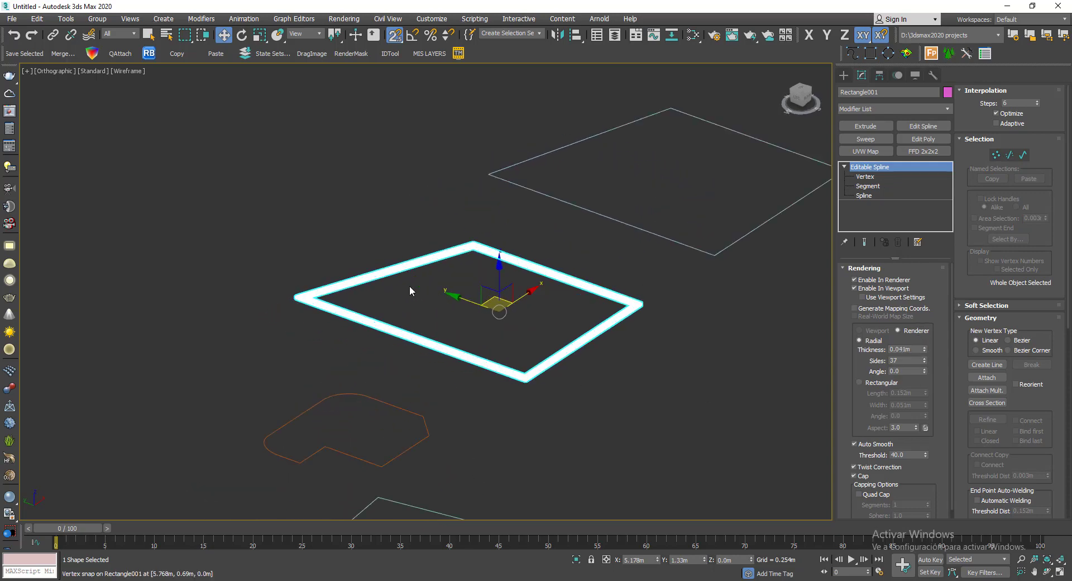
- Clone the magenta frame upward along Z as three instances spaced about 0.205 m apart
mouse_move(536, 288)
left_mouse_down("shift")
mouse_move(537, 261)
mouse_move(571, 266)
mouse_move(539, 277)
left_mouse_up("shift")
left_click(495, 273)
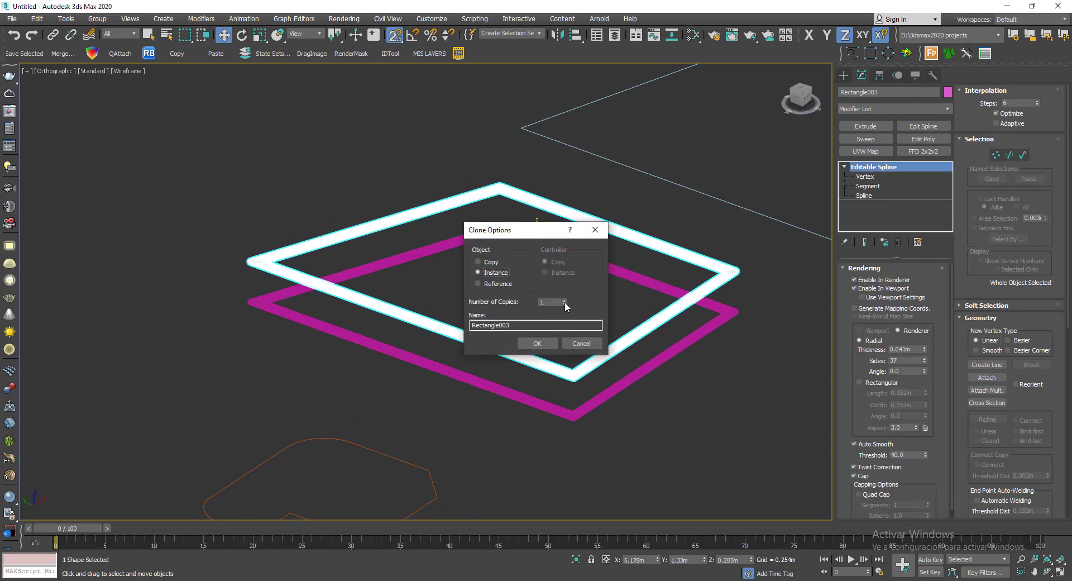
left_click(564, 299)
left_click(564, 299)
left_click(540, 341)
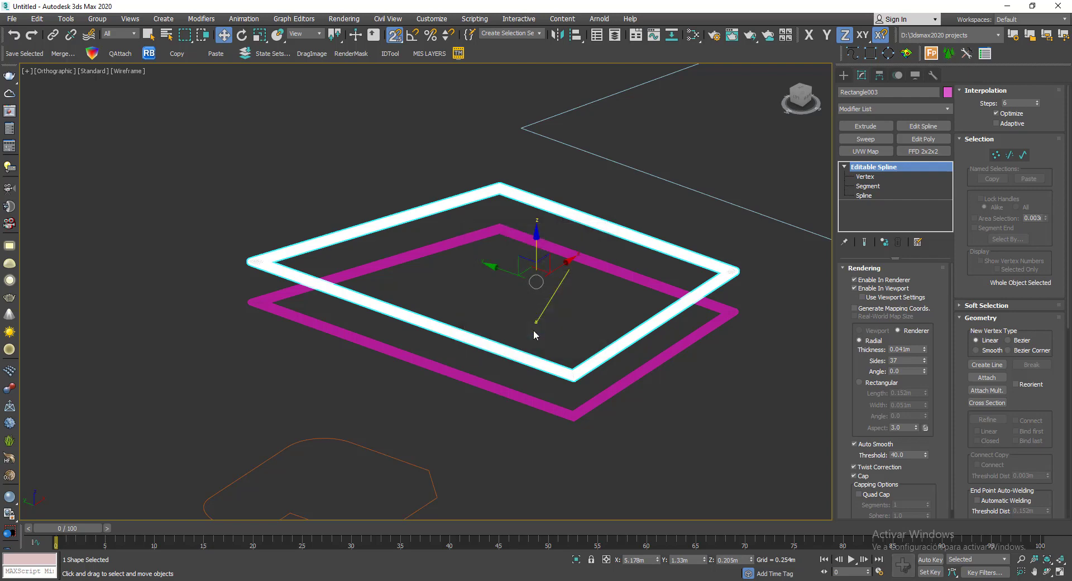
mouse_move(654, 331)
middle_mouse_down("alt")
mouse_move(658, 314)
mouse_move(665, 322)
middle_mouse_up("alt")
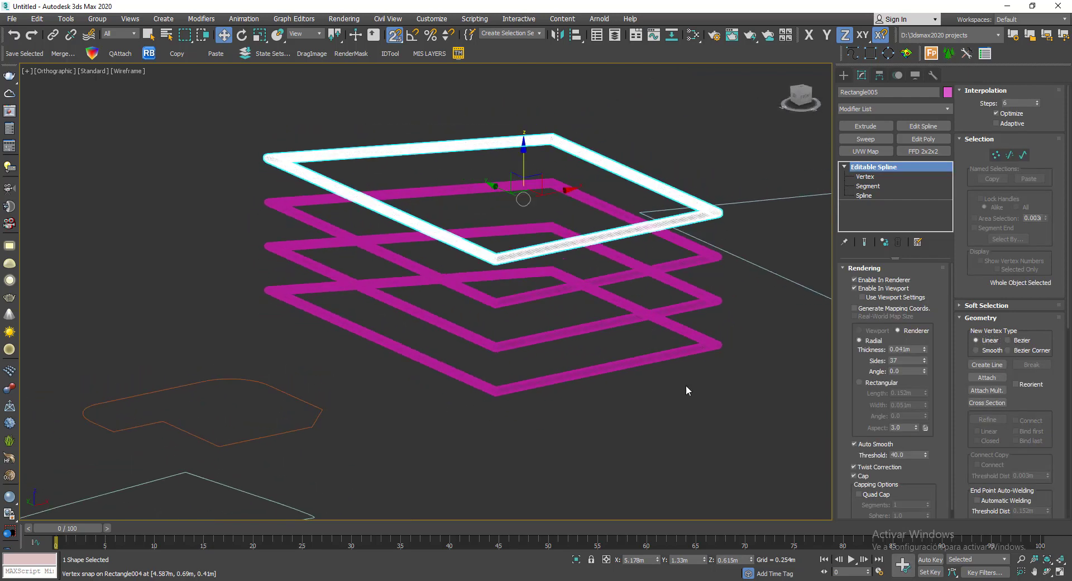
- Increase the top instanced frame's radial thickness to about 0.087 m and show the stack in default shading
left_click(685, 384)
left_click(495, 256)
mouse_move(925, 350)
left_mouse_down()
mouse_move(919, 300)
mouse_move(903, 290)
left_mouse_up()
key("F3")
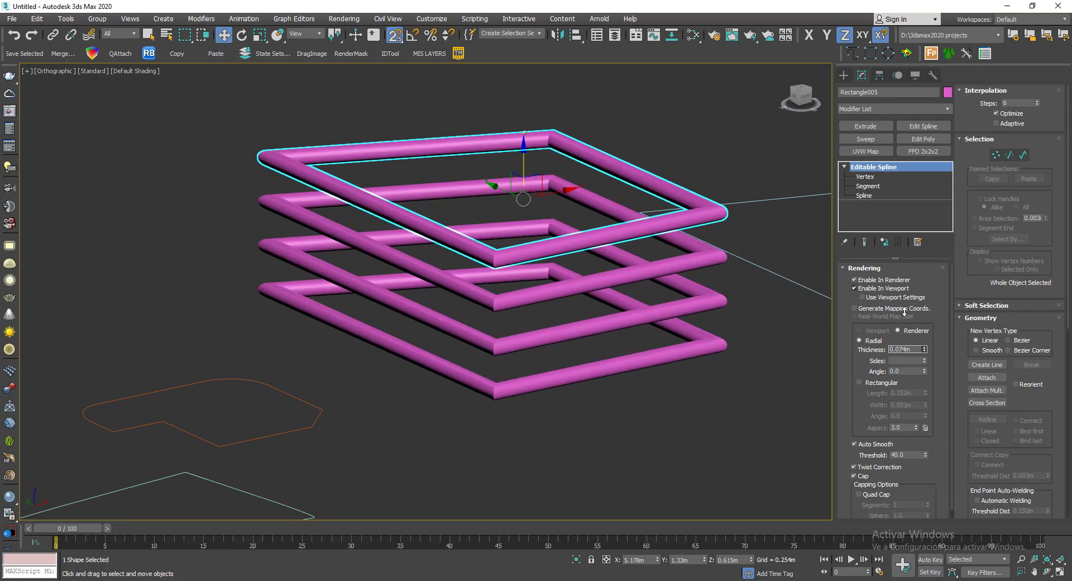
scroll(614, 268, "down", 5)
middle_click_drag(555, 297, 493, 326, "alt")
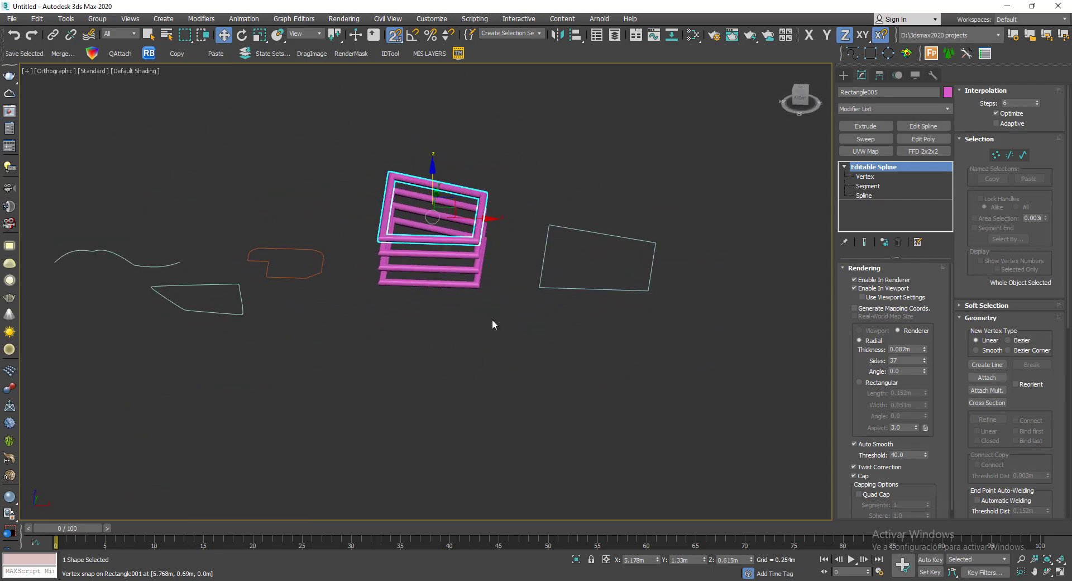
- Select another frame in the magenta stack and examine how the thickness is shared among the instances
left_click(492, 325)
left_click(411, 254)
middle_click_drag(412, 308, 501, 314, "alt")
scroll(341, 189, "up", 5)
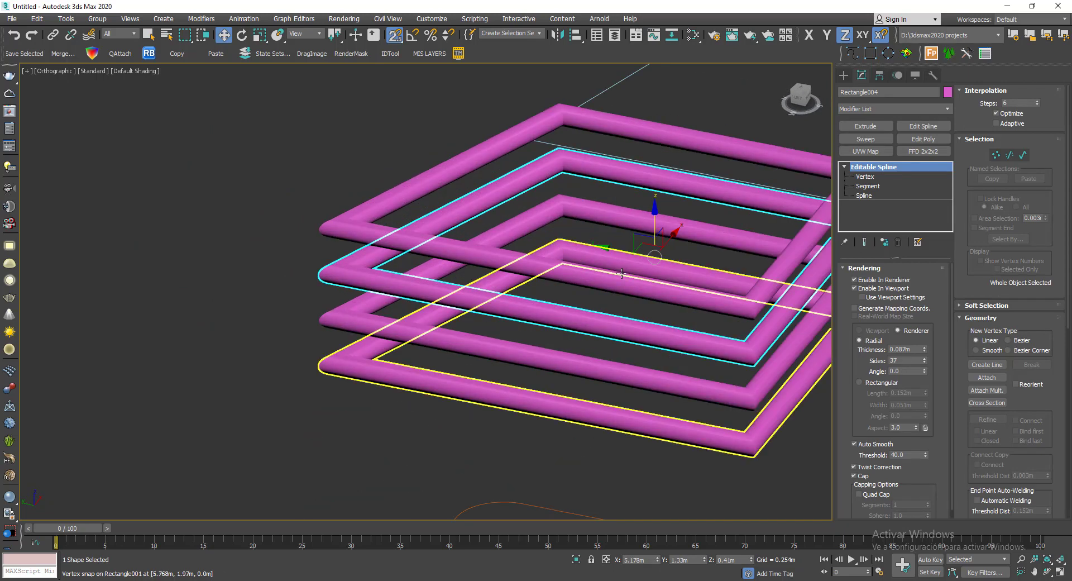
middle_click_drag(314, 182, 205, 151)
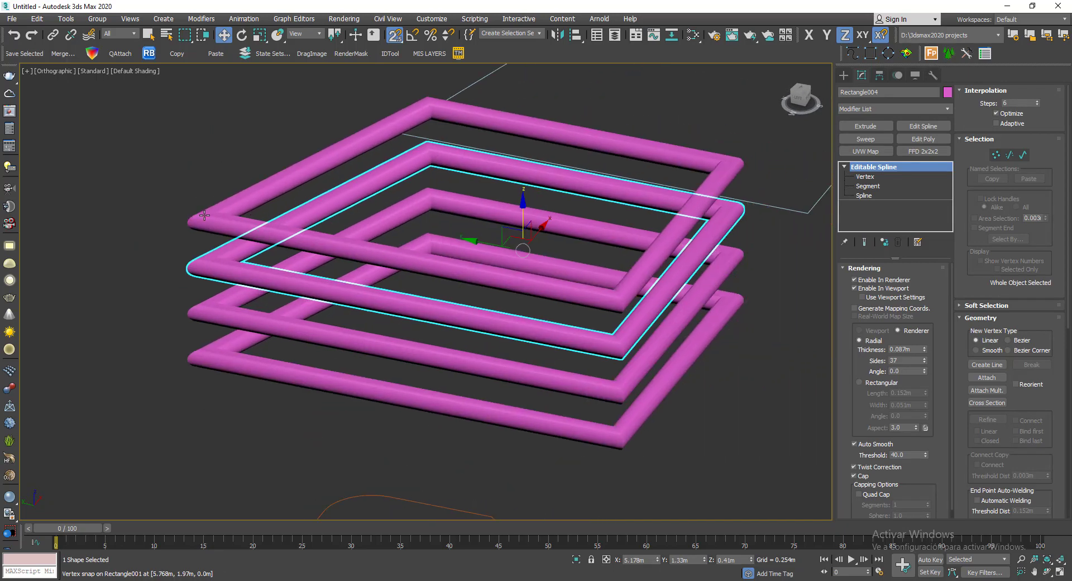
scroll(190, 209, "up", 4)
scroll(237, 219, "down", 2)
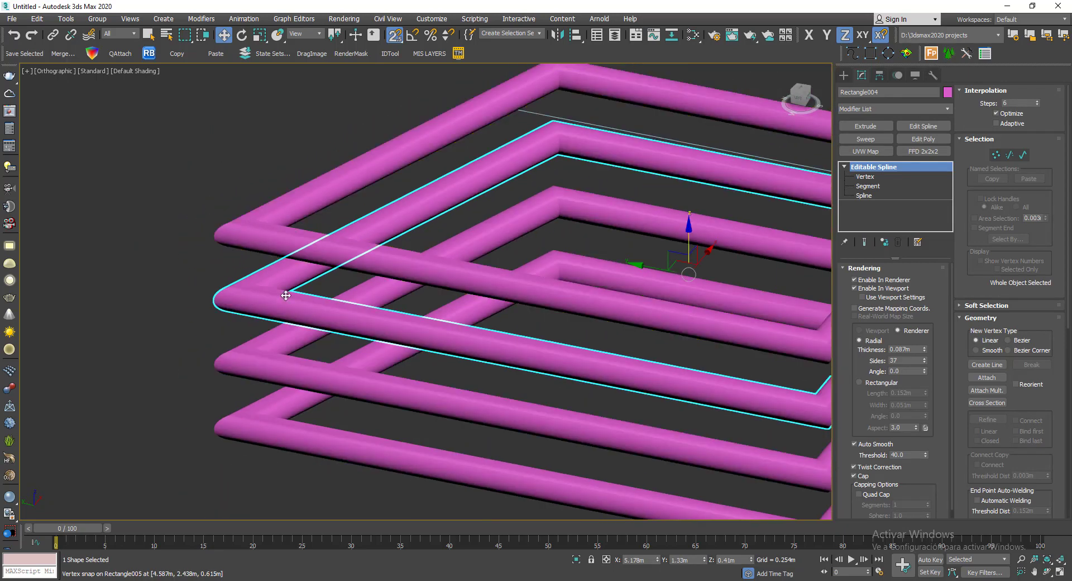
scroll(325, 306, "down", 5)
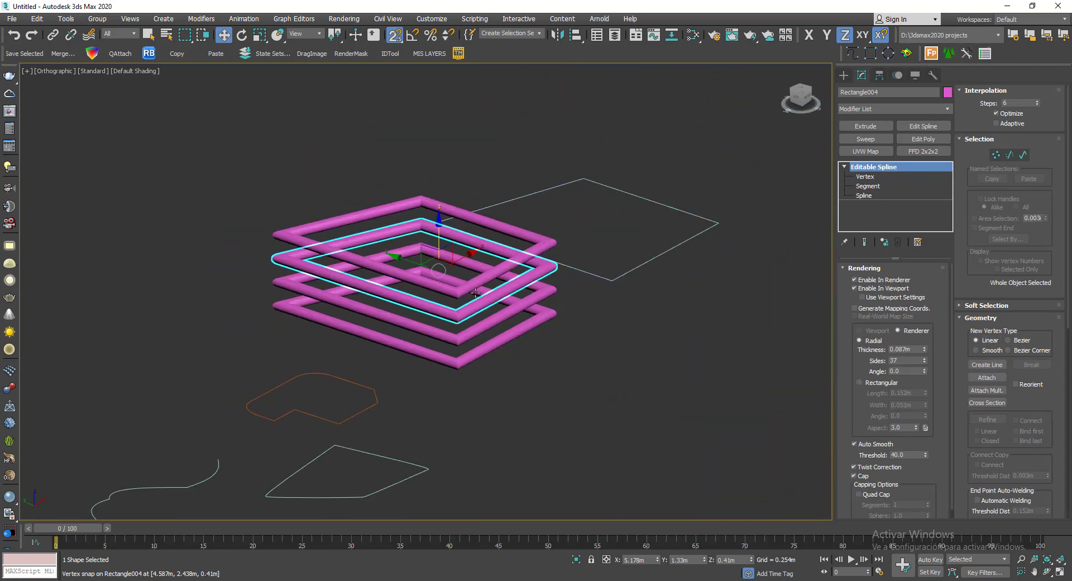
middle_click_drag(475, 292, 506, 307, "alt")
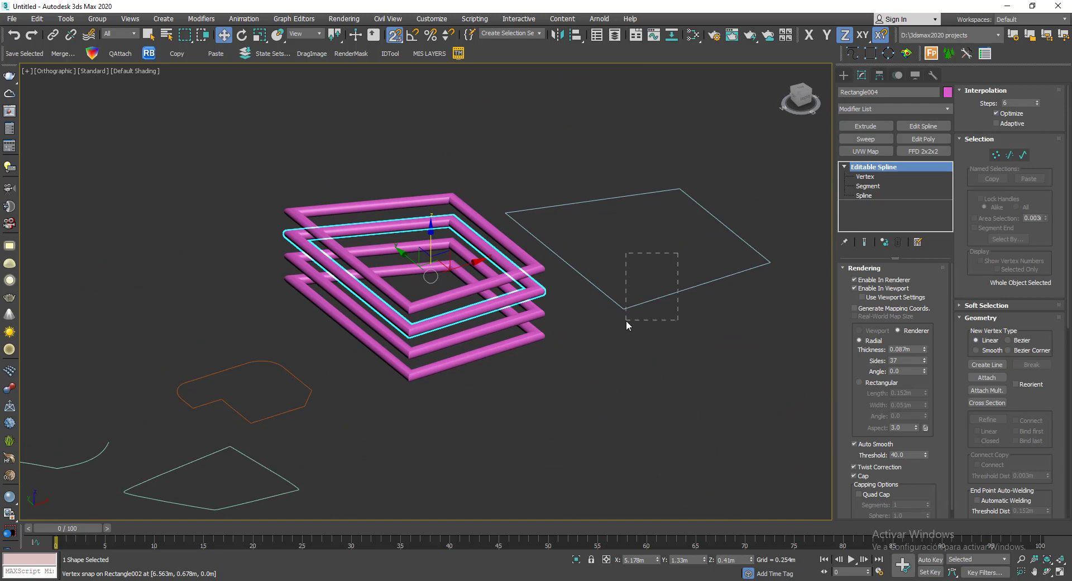
- Select the light-blue outline, inspect the base Rectangle parameters beneath its Edit Spline modifier, and return to Edit Spline
left_click_drag(625, 320, 624, 321)
middle_click_drag(718, 346, 541, 329)
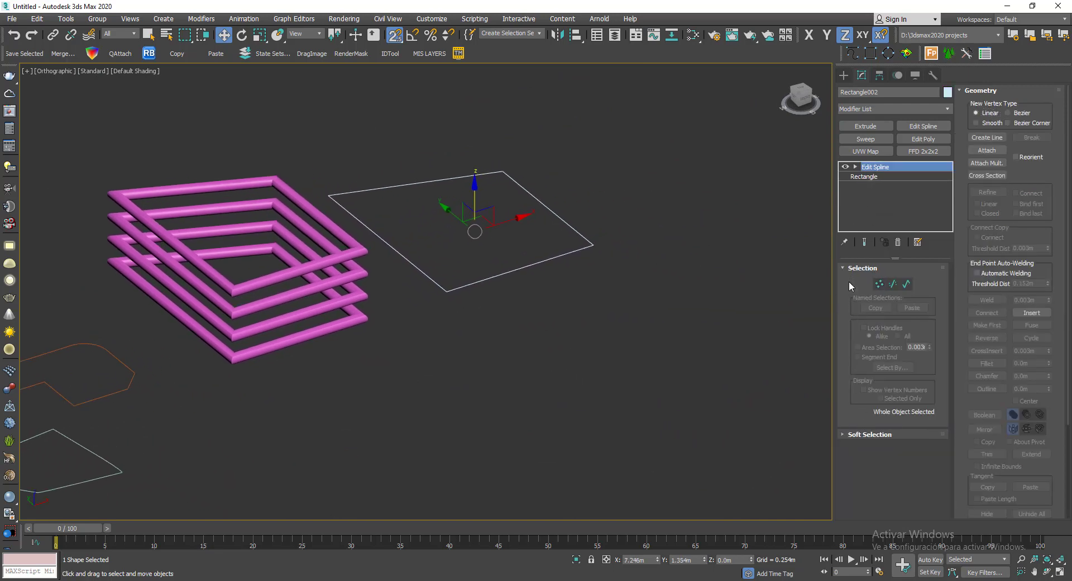
middle_click_drag(698, 234, 716, 278)
left_click_drag(626, 224, 508, 281)
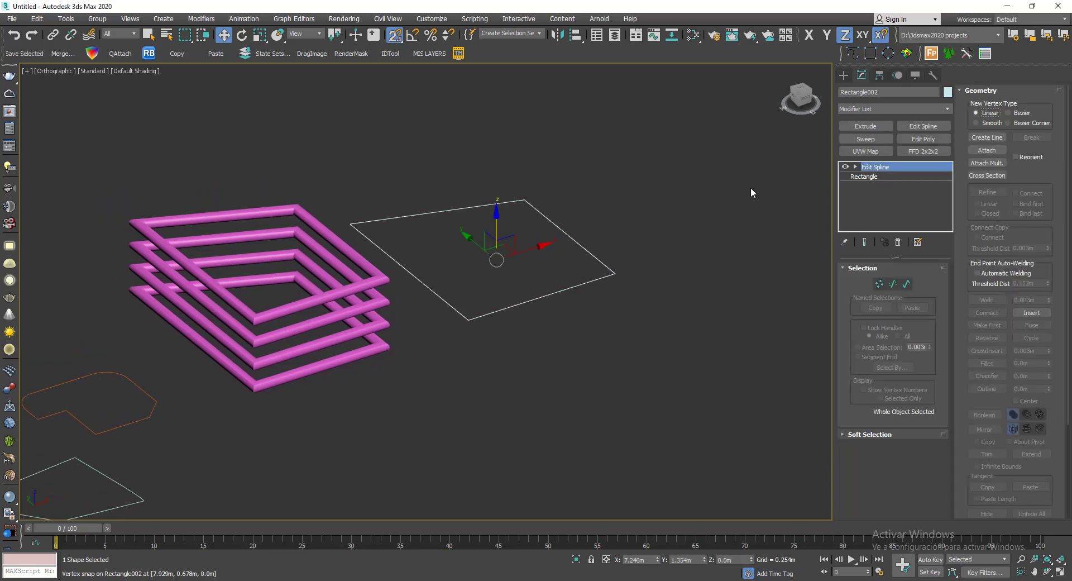
left_click(862, 177)
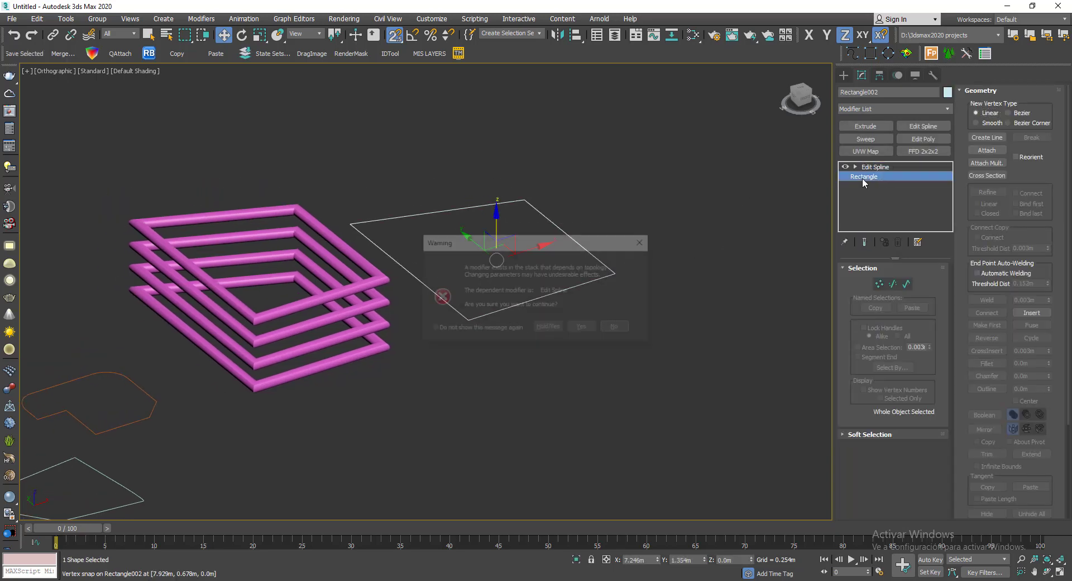
left_click(582, 328)
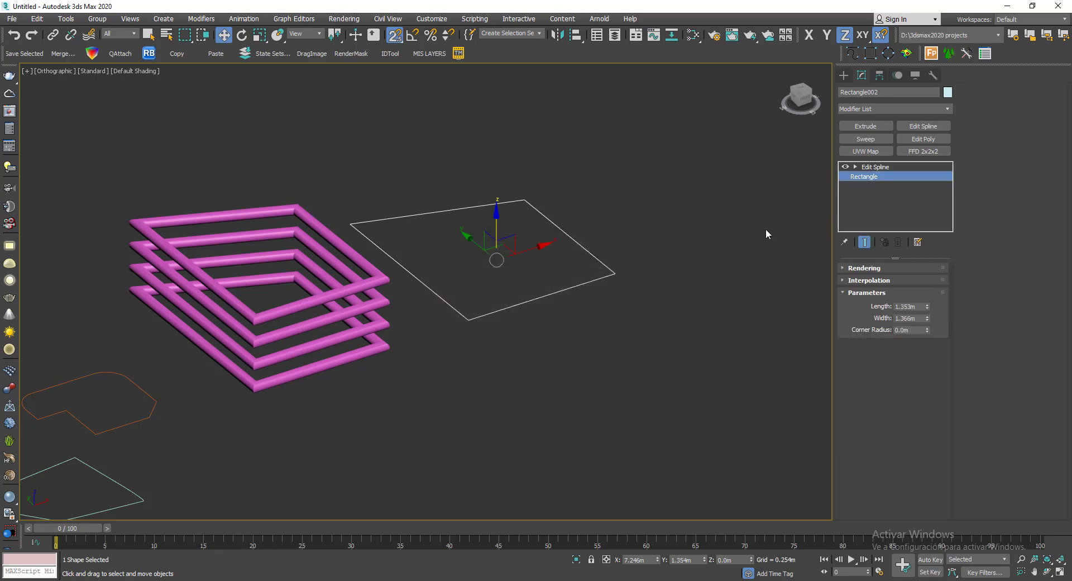
left_click(888, 167)
- Convert the light-blue outline to an Editable Spline
right_click(596, 199)
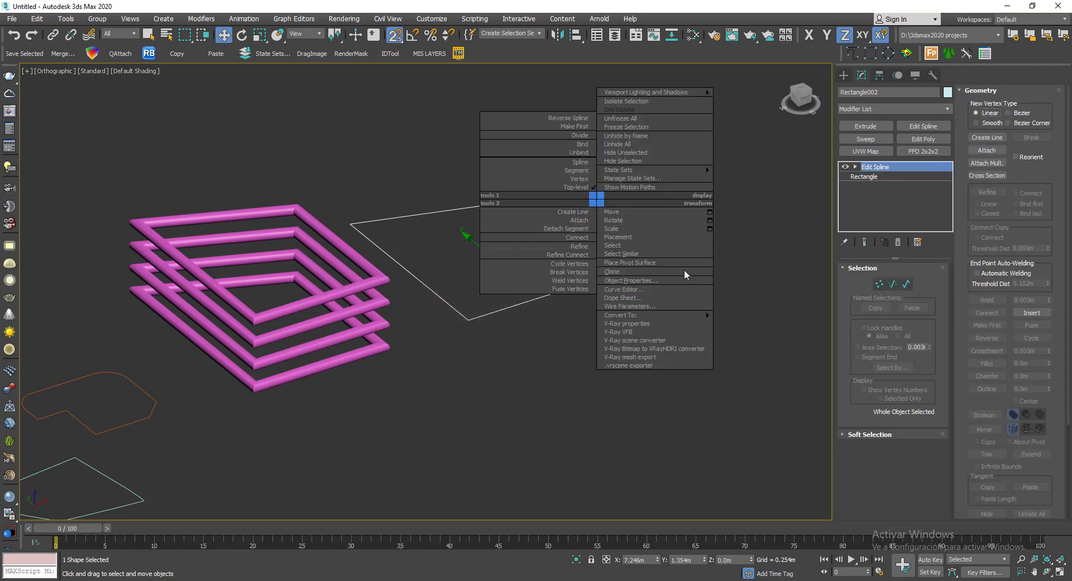
mouse_move(697, 314)
left_click(768, 315)
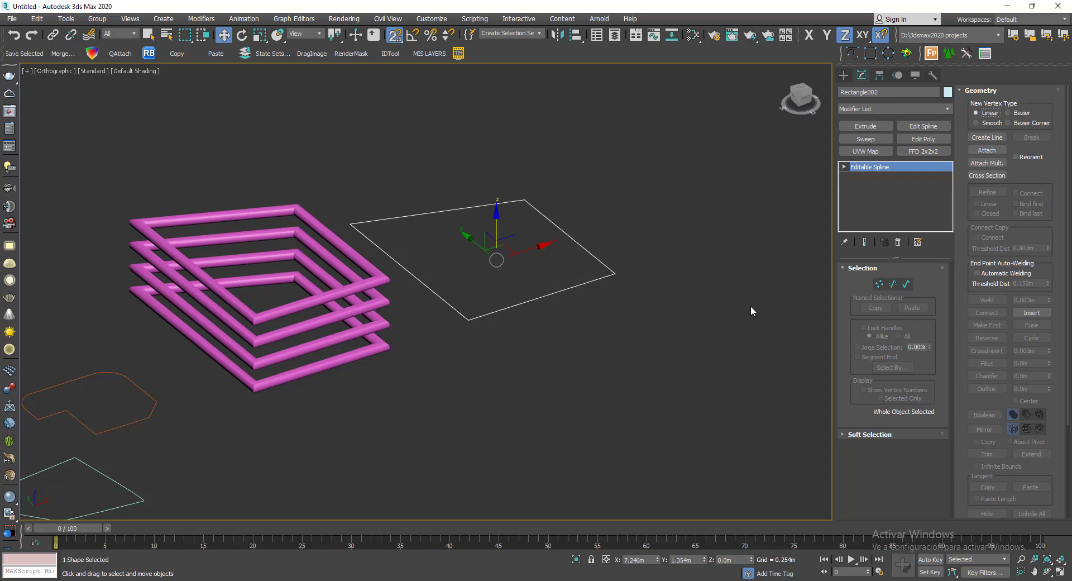
- Enable the light-blue outline in the renderer and viewport, and give it a rectangular section
left_click(854, 279)
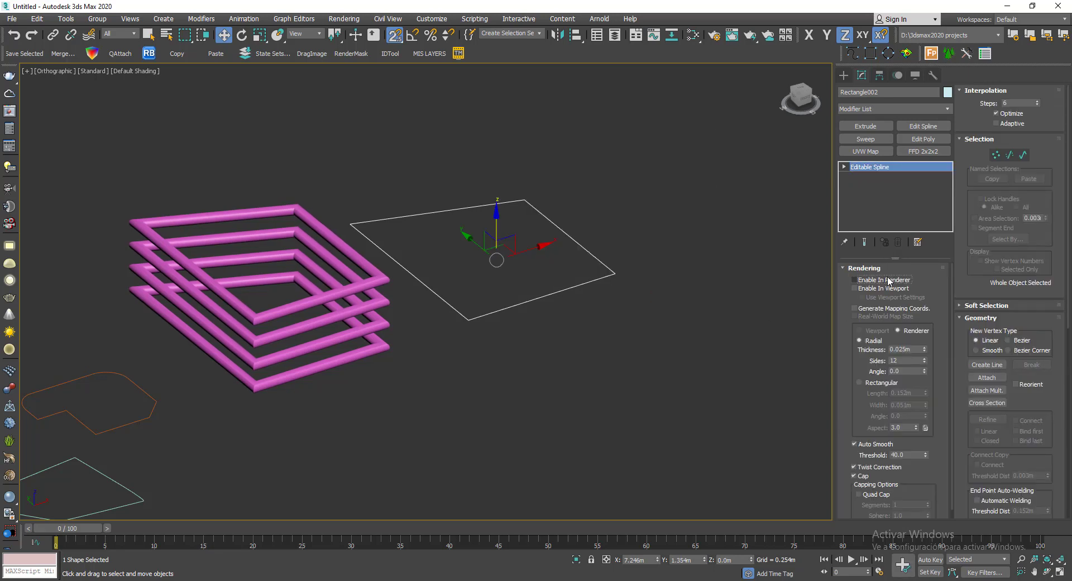
left_click(869, 290)
scroll(544, 273, "up", 5)
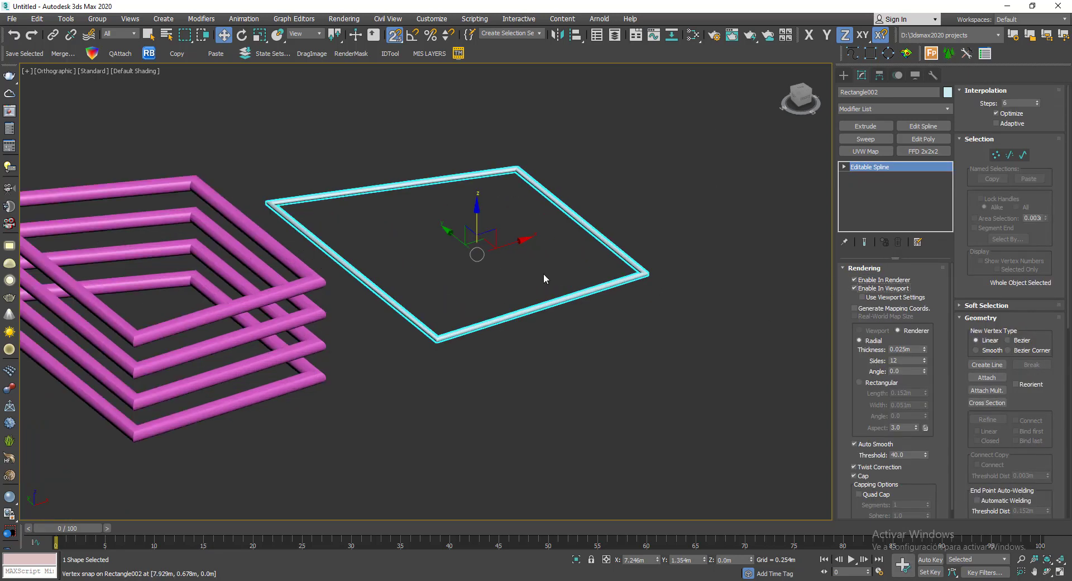
left_click(861, 381)
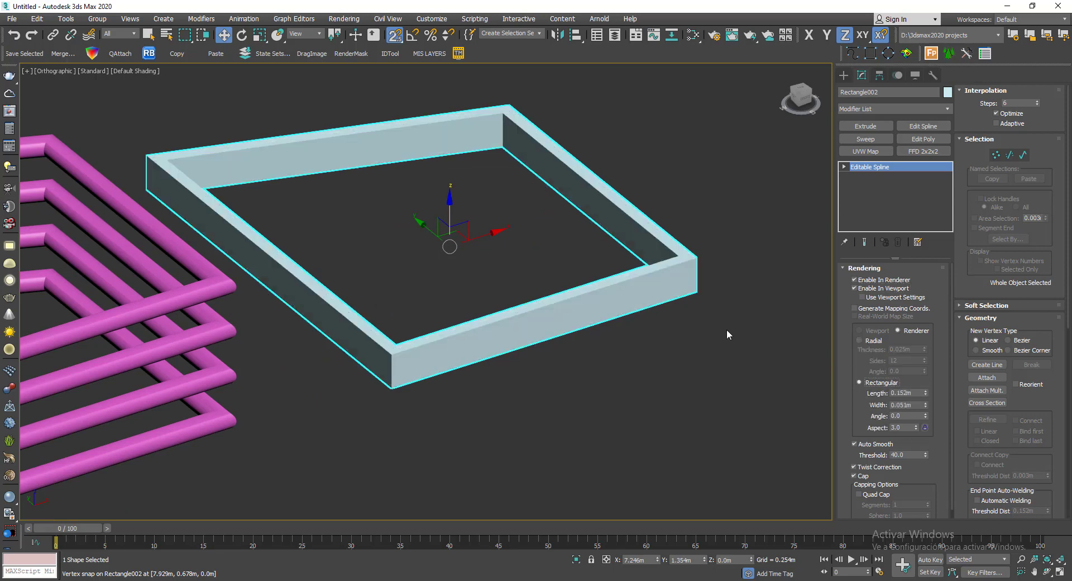
- Set the light-blue frame's rectangular section to about 0.221 m length and 0.106 m width, and reset its angle to 0
left_click(926, 391)
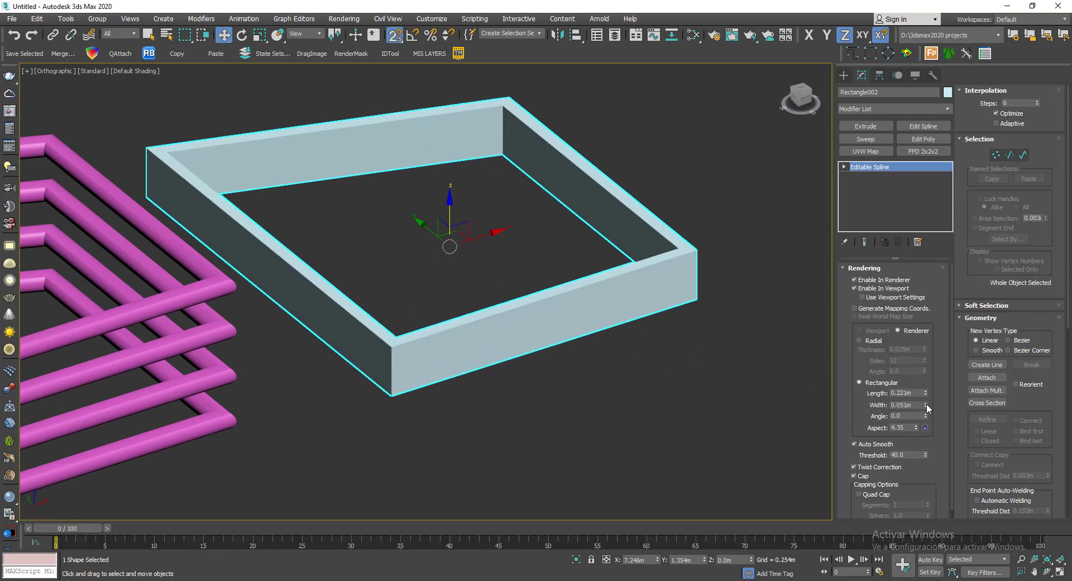
left_click_drag(926, 404, 726, 358)
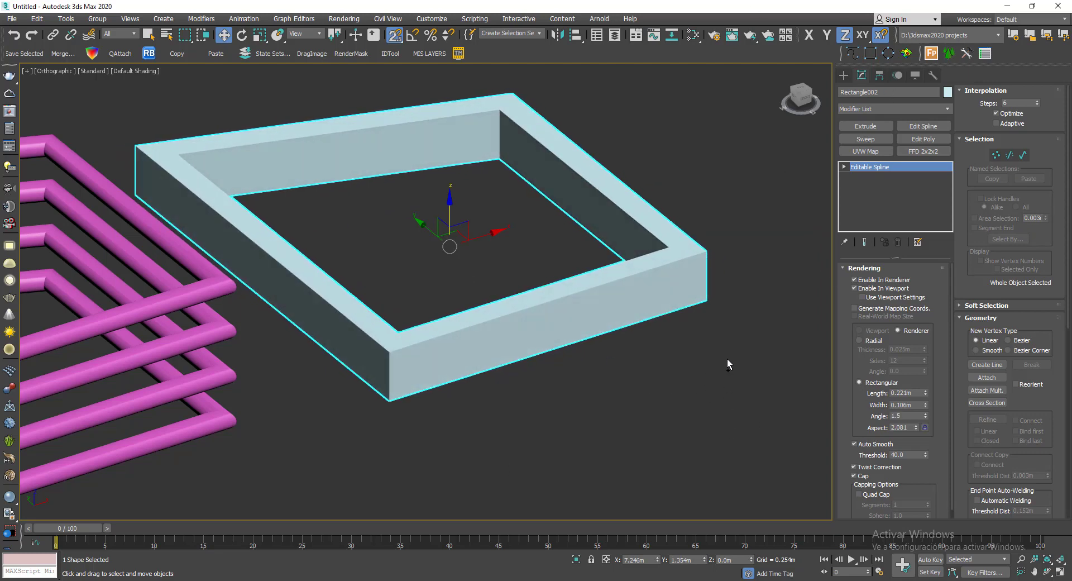
right_click(727, 359)
scroll(483, 287, "down", 3)
middle_click_drag(484, 287, 498, 270, "alt")
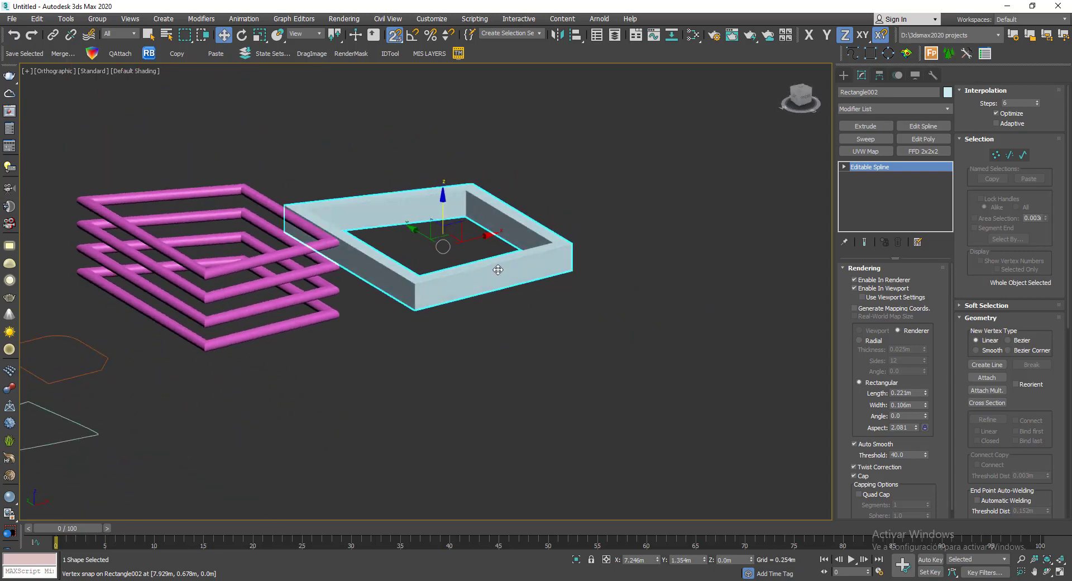
scroll(498, 269, "up", 2)
middle_click_drag(656, 330, 722, 399)
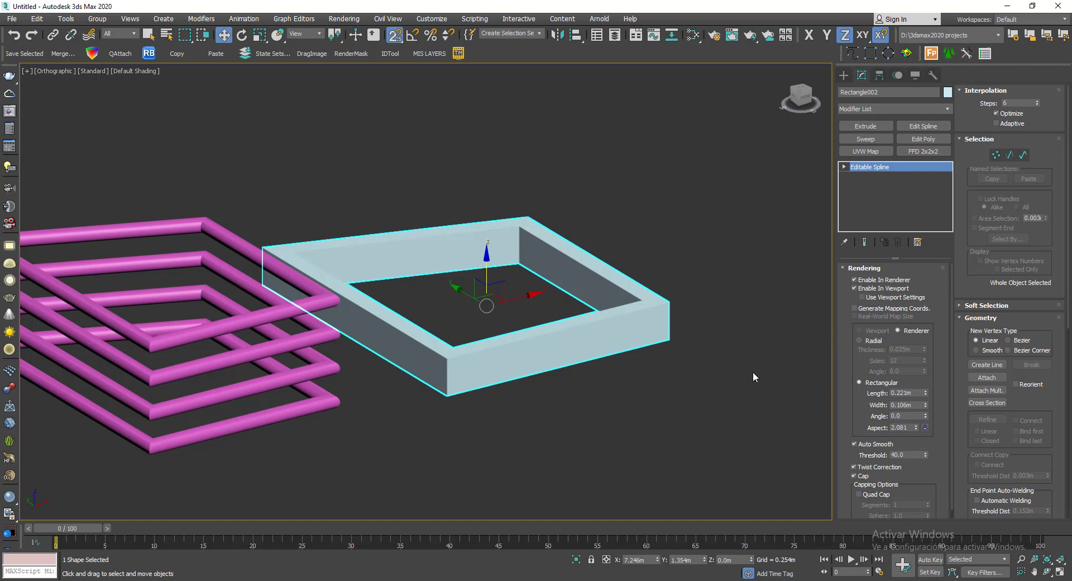
- Select the light-blue frame's right-hand segment in the Top view, examine it in wireframe, and clear the segment selection
middle_click_drag(753, 376, 599, 351, "alt")
key("t")
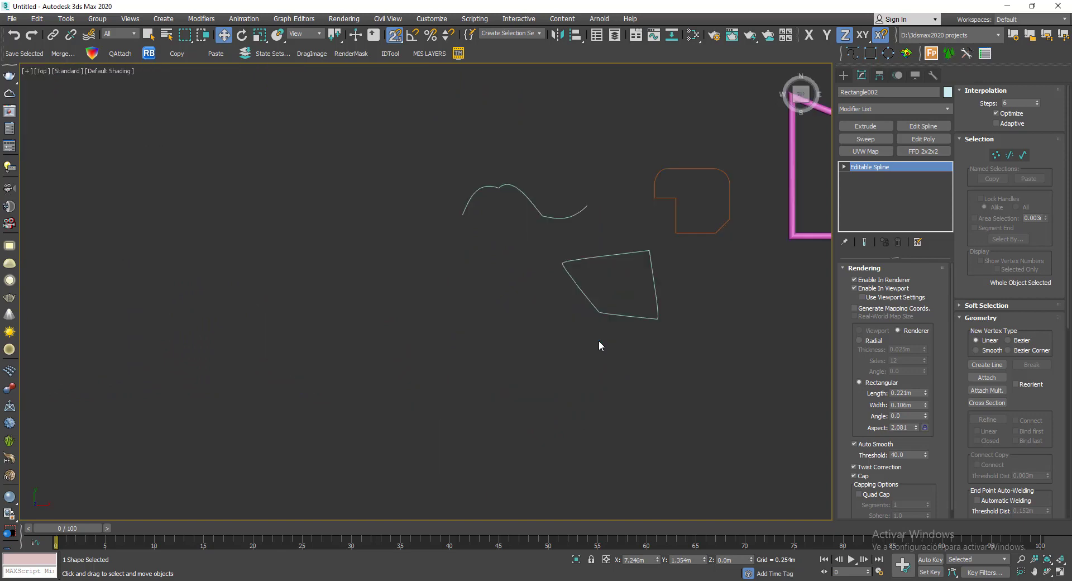
left_click(1010, 155)
scroll(609, 249, "down", 4)
left_click_drag(665, 259, 517, 298)
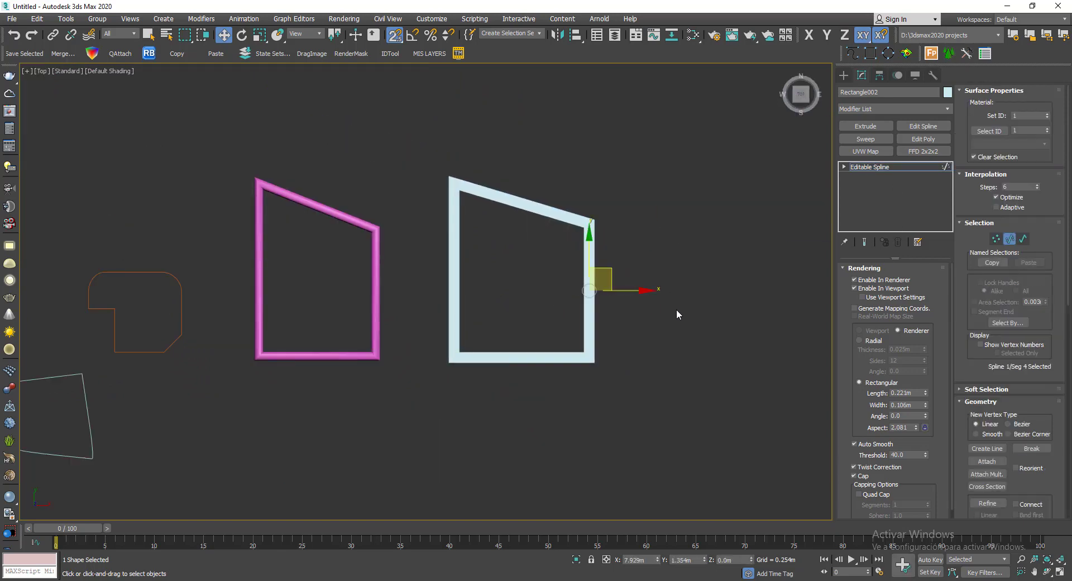
key("F3")
middle_click_drag(674, 318, 613, 268, "alt")
left_click(590, 232)
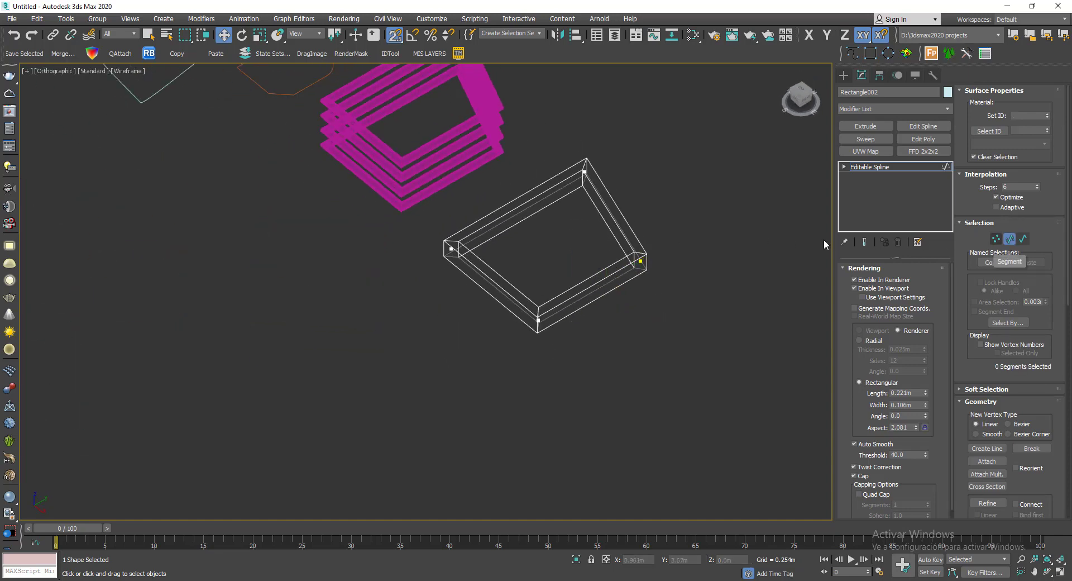
- Move the light-blue frame's right-hand segment outward along X to about 8.489 m, and delete that segment to open the frame
left_click(580, 283)
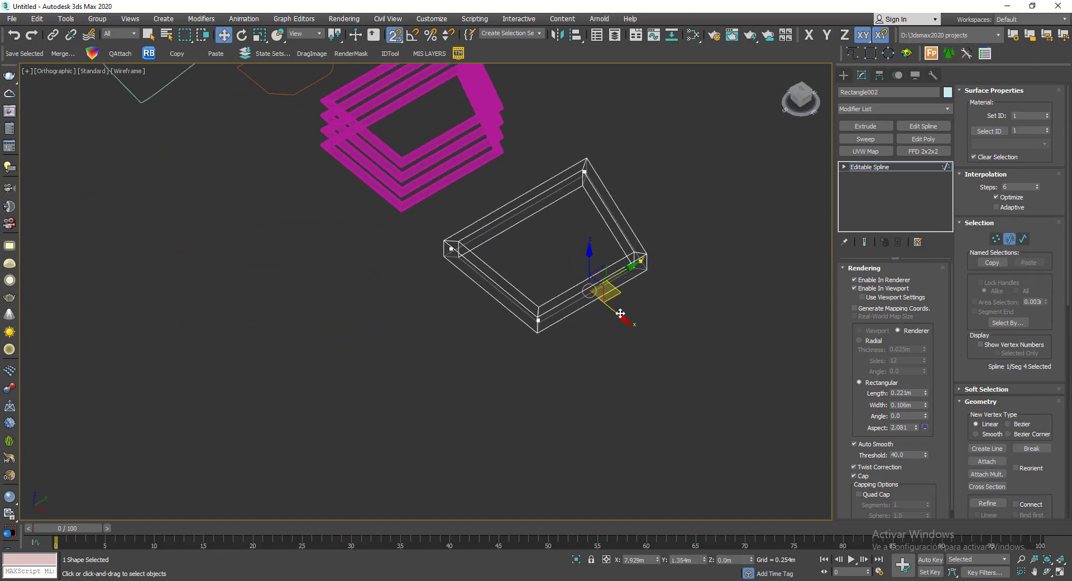
left_click_drag(620, 313, 643, 327)
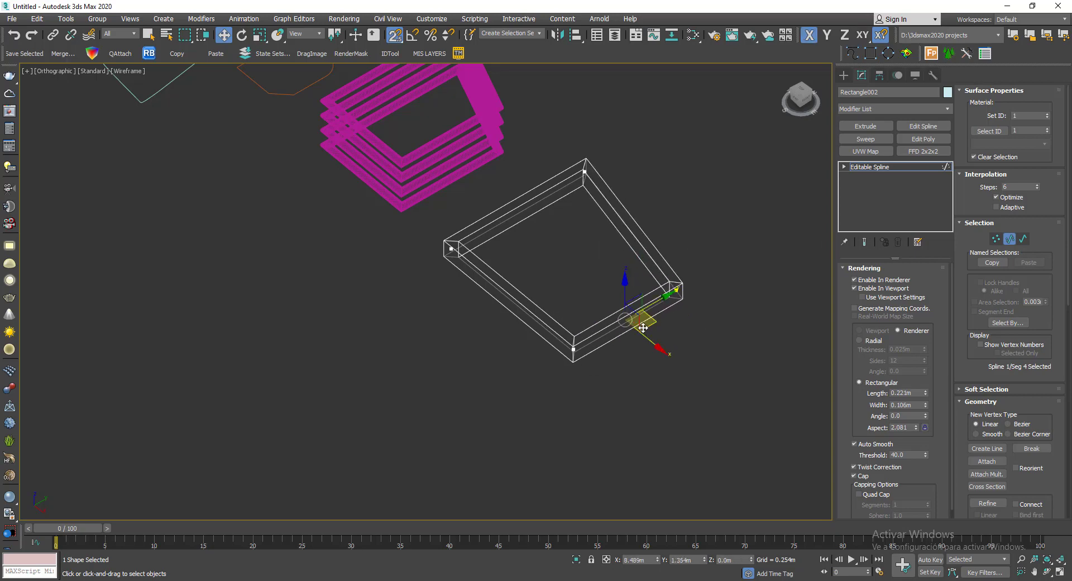
key("Delete")
left_click_drag(662, 268, 746, 321)
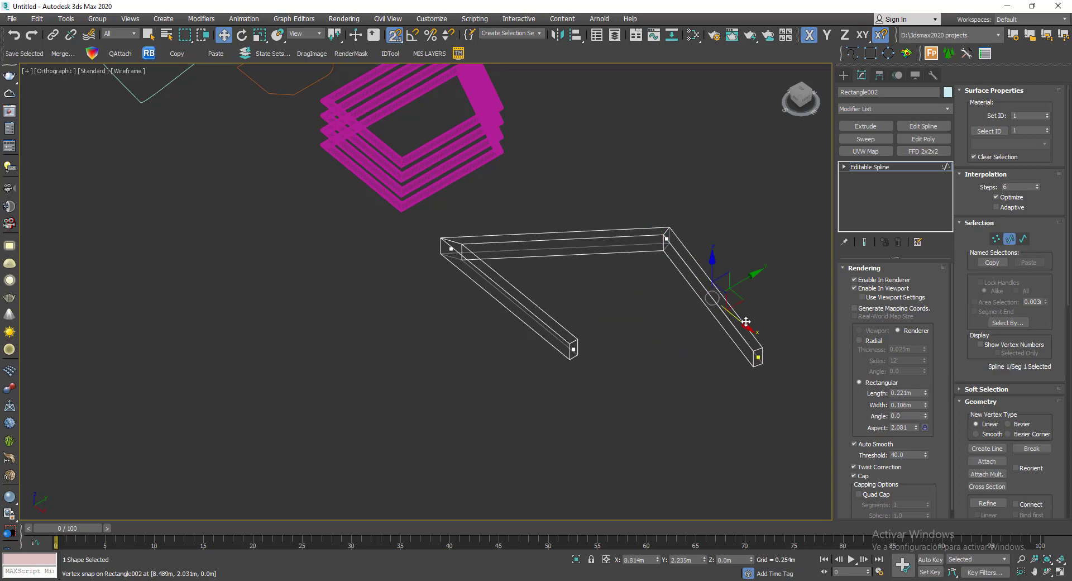
key("ctrl+z")
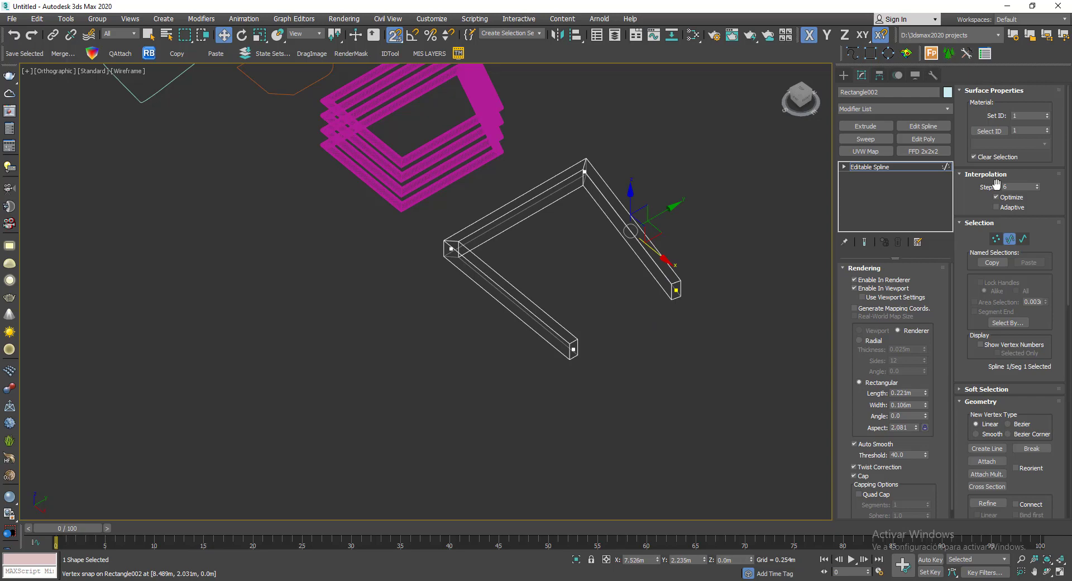
- Snap the loose end vertex of the opened light-blue frame onto the opposite open end along Y in the Top view
left_click(996, 239)
left_click_drag(715, 253, 613, 343)
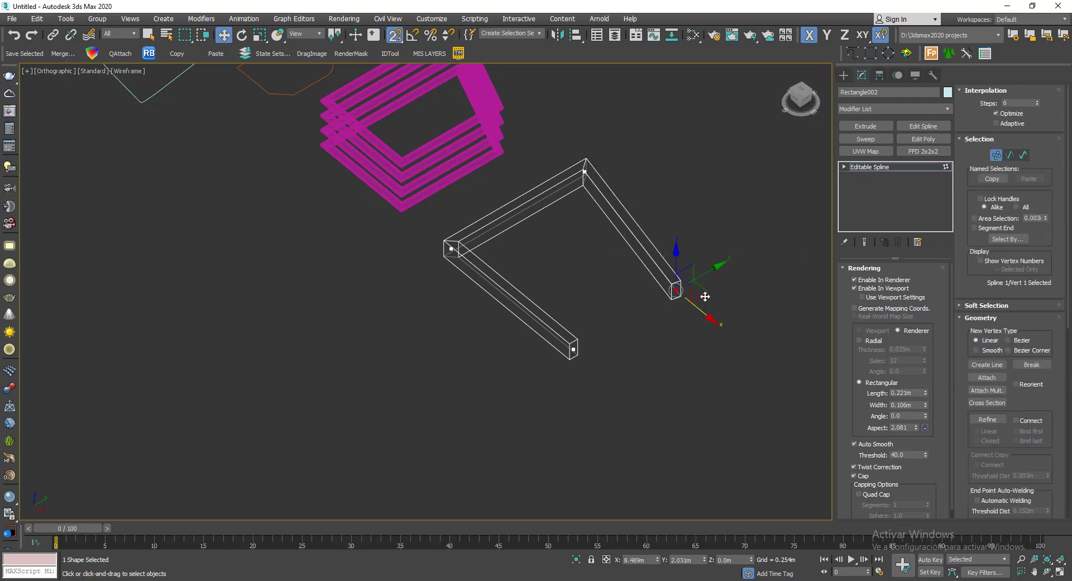
key("t")
scroll(412, 287, "up", 4)
middle_click_drag(450, 370, 534, 292)
left_click_drag(527, 178, 525, 429)
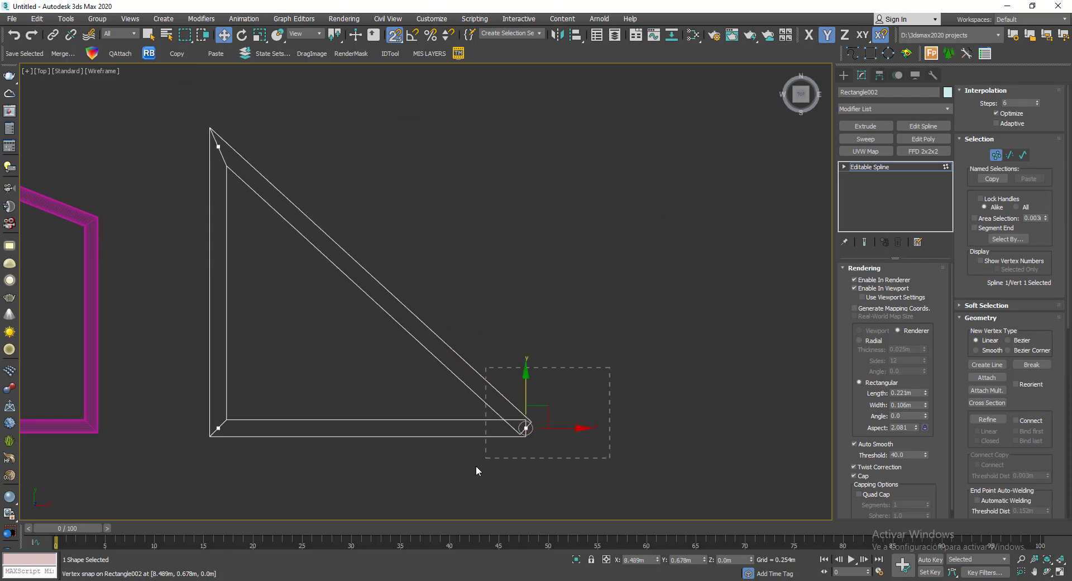
- Weld the two coincident end vertices of the light-blue frame with a 0.003 m threshold, and leave vertex editing
left_click_drag(475, 467, 474, 468)
middle_click_drag(541, 413, 589, 334)
scroll(592, 335, "up", 4)
mouse_move(642, 371)
middle_mouse_down("alt")
mouse_move(624, 360)
mouse_move(604, 312)
mouse_move(725, 315)
middle_mouse_up("alt")
key("F3")
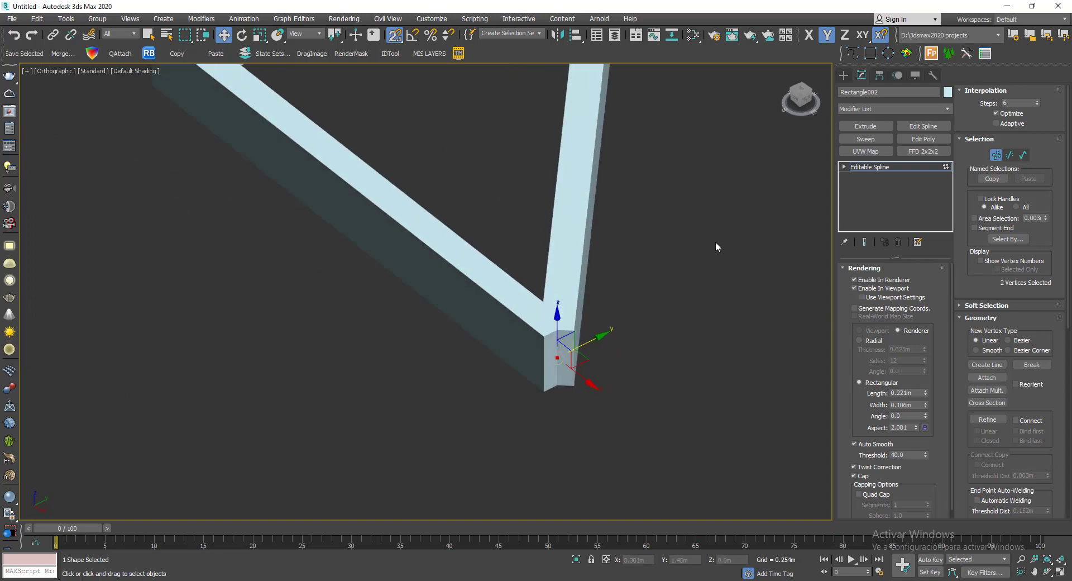
left_click(878, 269)
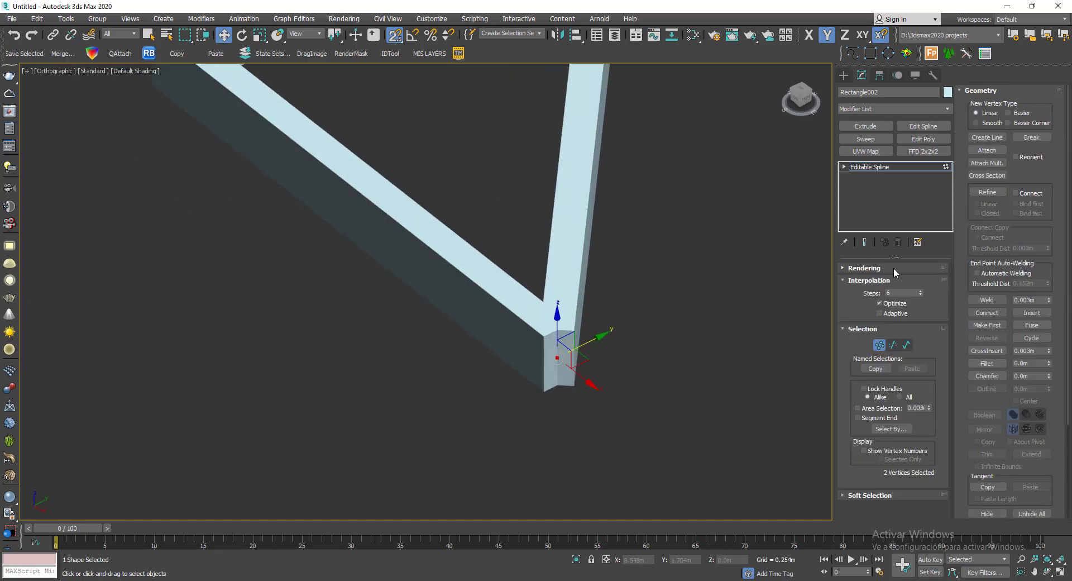
left_click(987, 300)
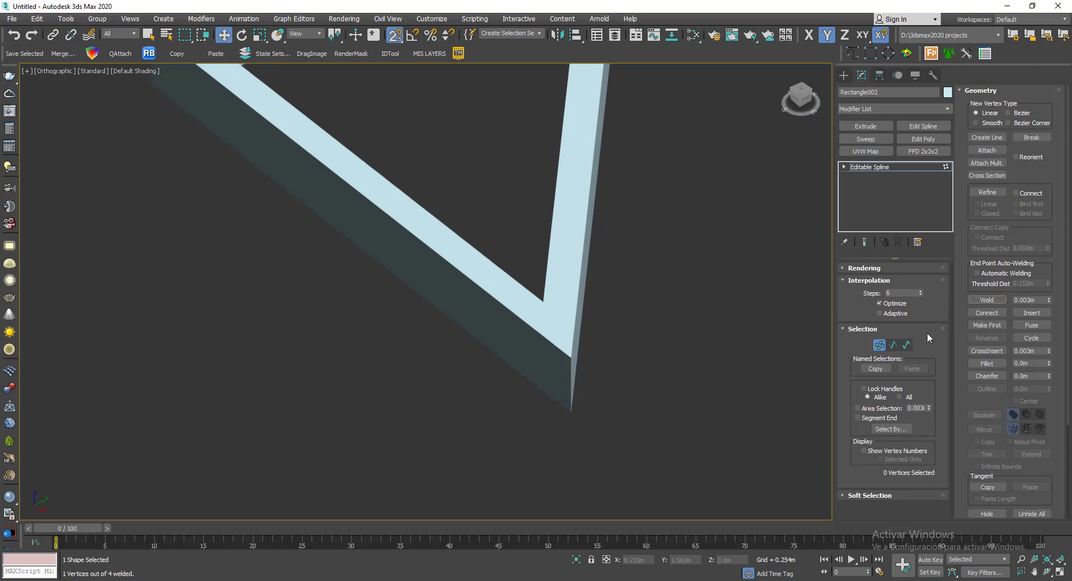
left_click(879, 344)
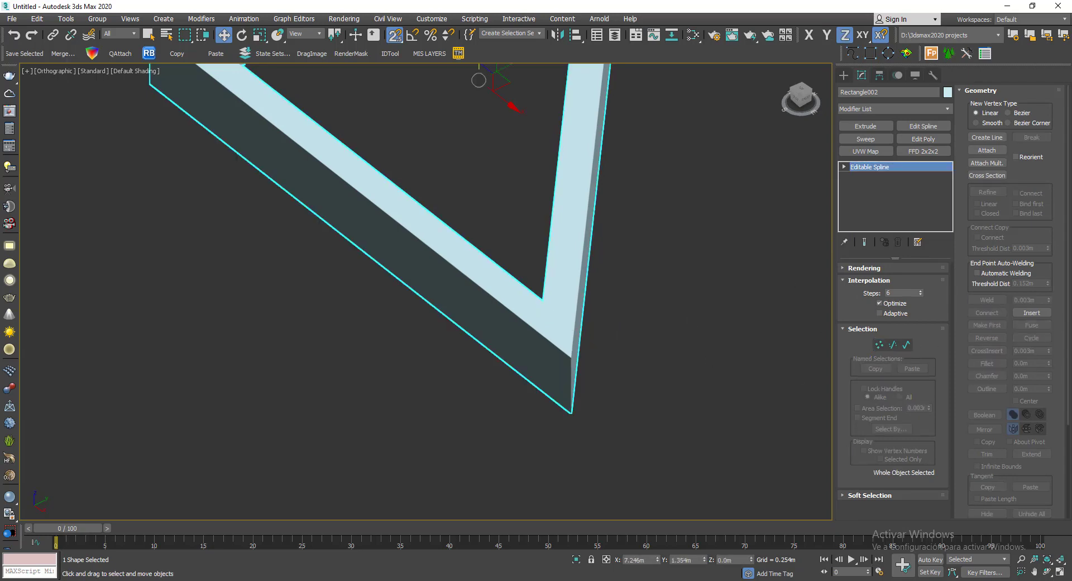
- Examine the light-blue triangular frame from another angle alongside the magenta frames and the other splines
scroll(412, 329, "down", 10)
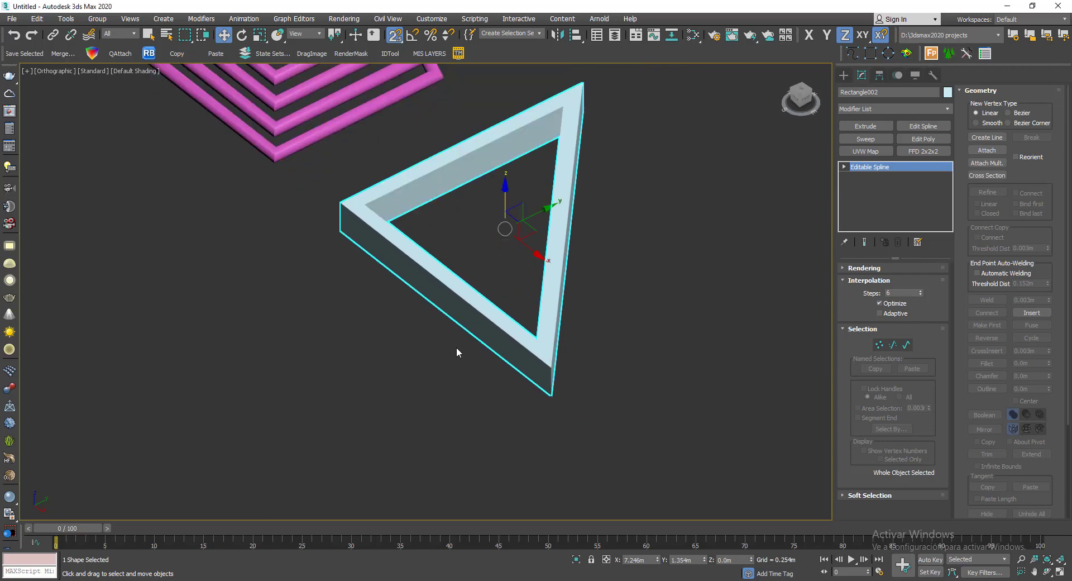
middle_click_drag(488, 367, 510, 448)
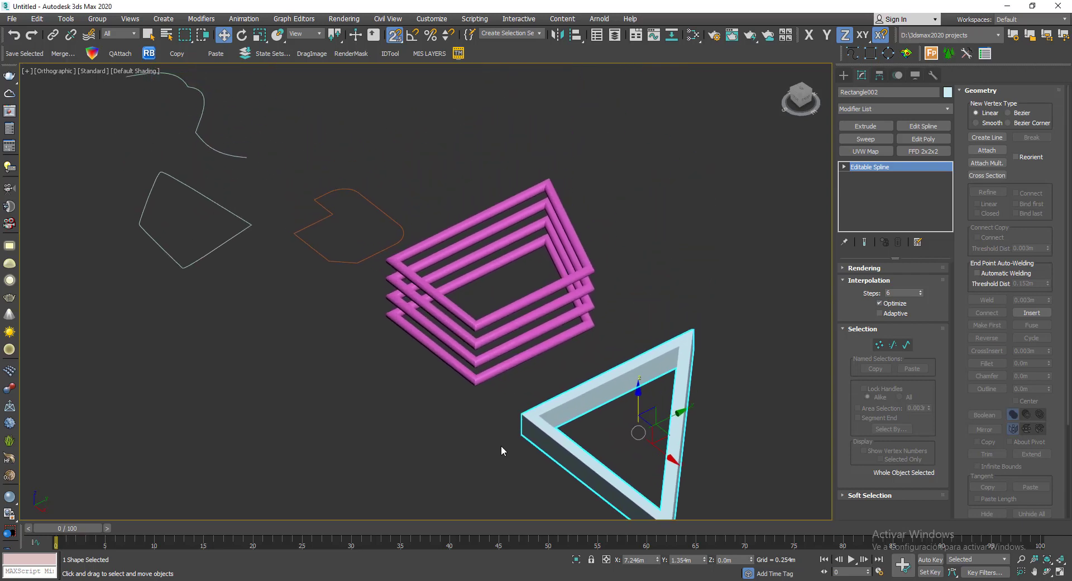
scroll(492, 394, "down", 3)
middle_click_drag(491, 393, 558, 306, "alt")
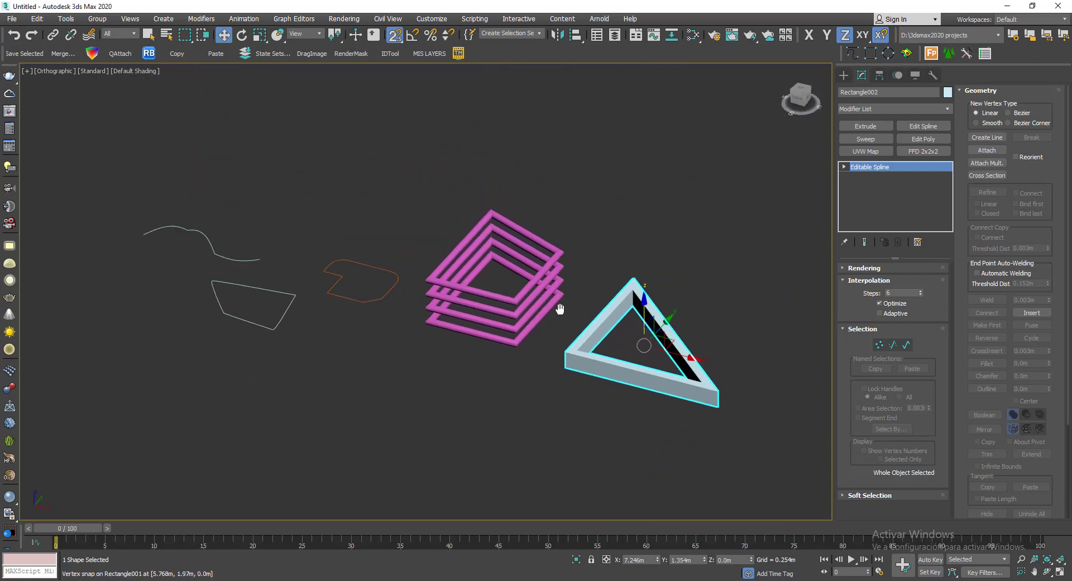
scroll(561, 309, "up", 2)
scroll(565, 315, "down", 2)
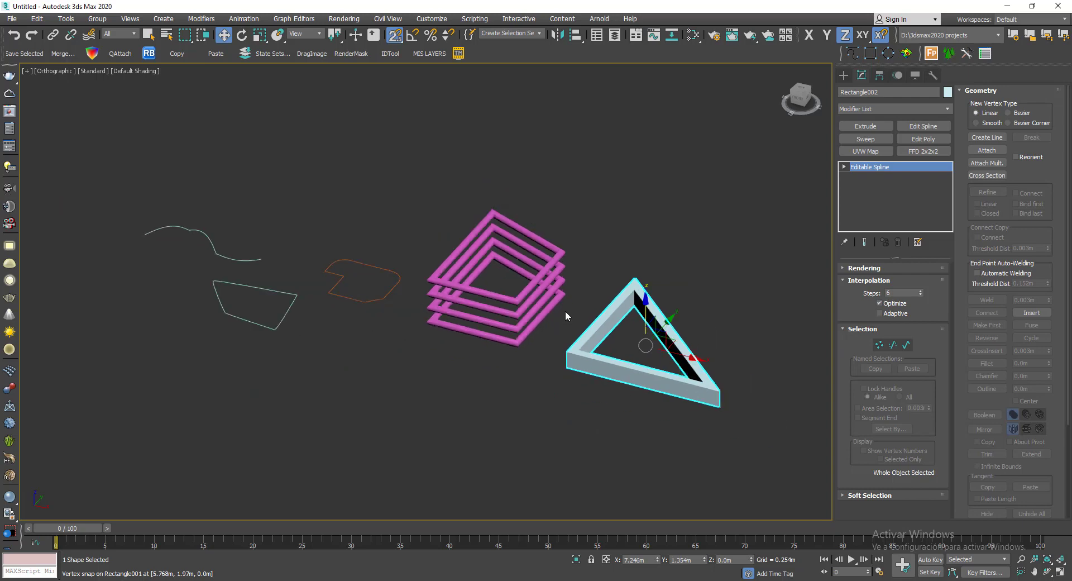